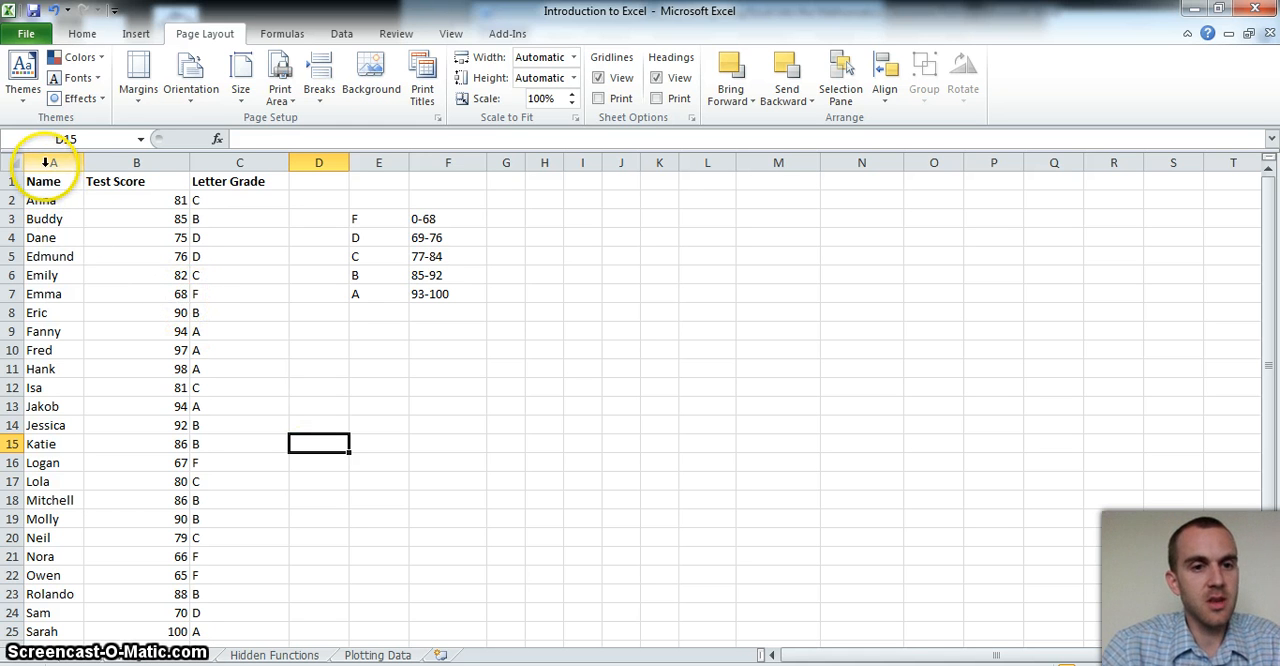
- Sort the data in columns A to C by Test Score values from smallest to largest
{"action": "left_click_drag", "start_coordinate": [45, 162], "coordinate": [214, 163]}
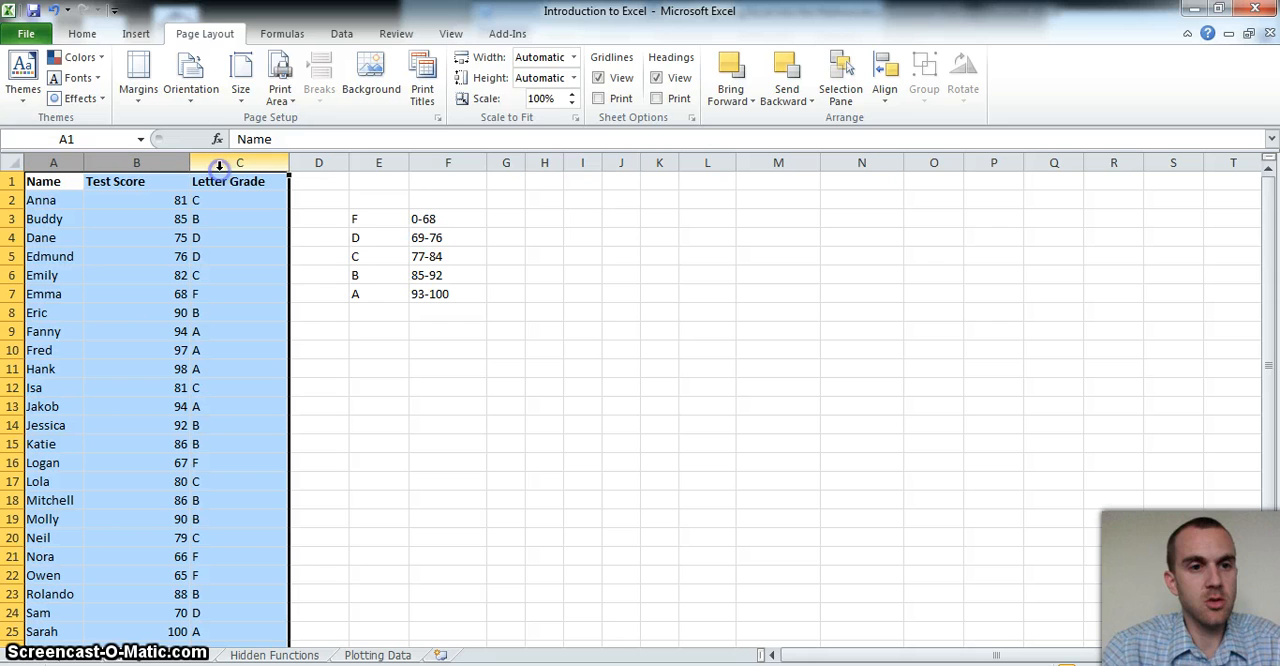
{"action": "left_click", "coordinate": [92, 36]}
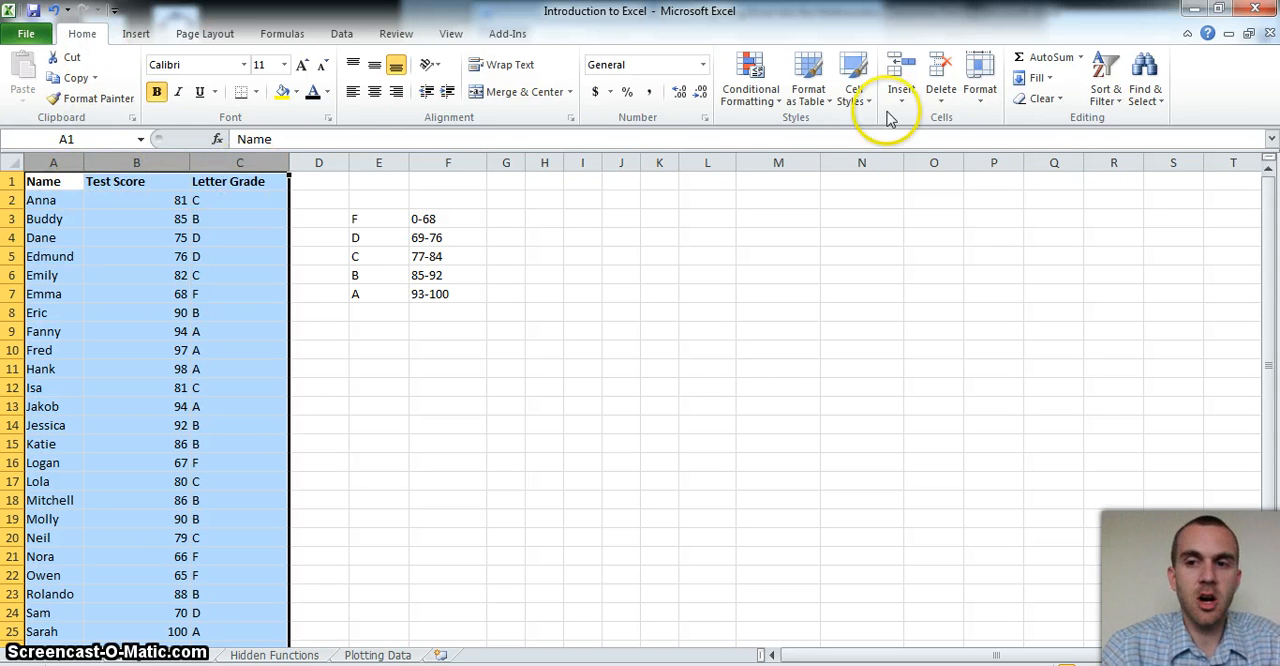
{"action": "left_click", "coordinate": [1108, 100]}
{"action": "left_click", "coordinate": [1140, 163]}
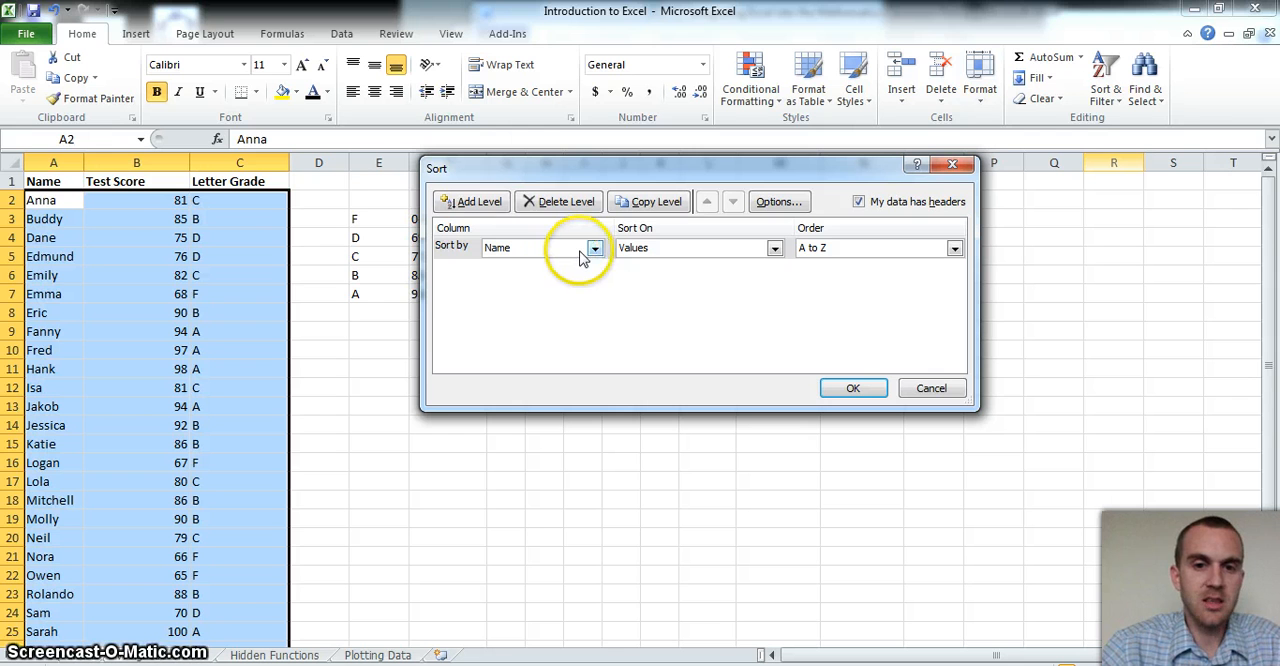
{"action": "left_click", "coordinate": [535, 256]}
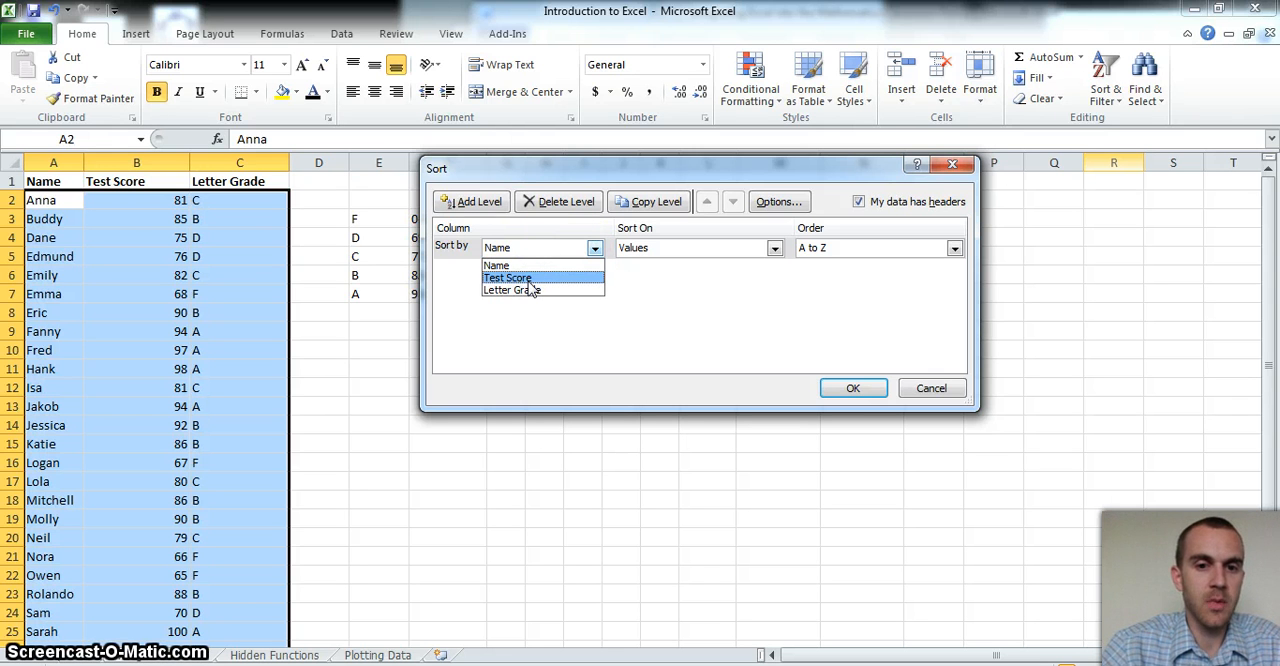
{"action": "left_click", "coordinate": [510, 277]}
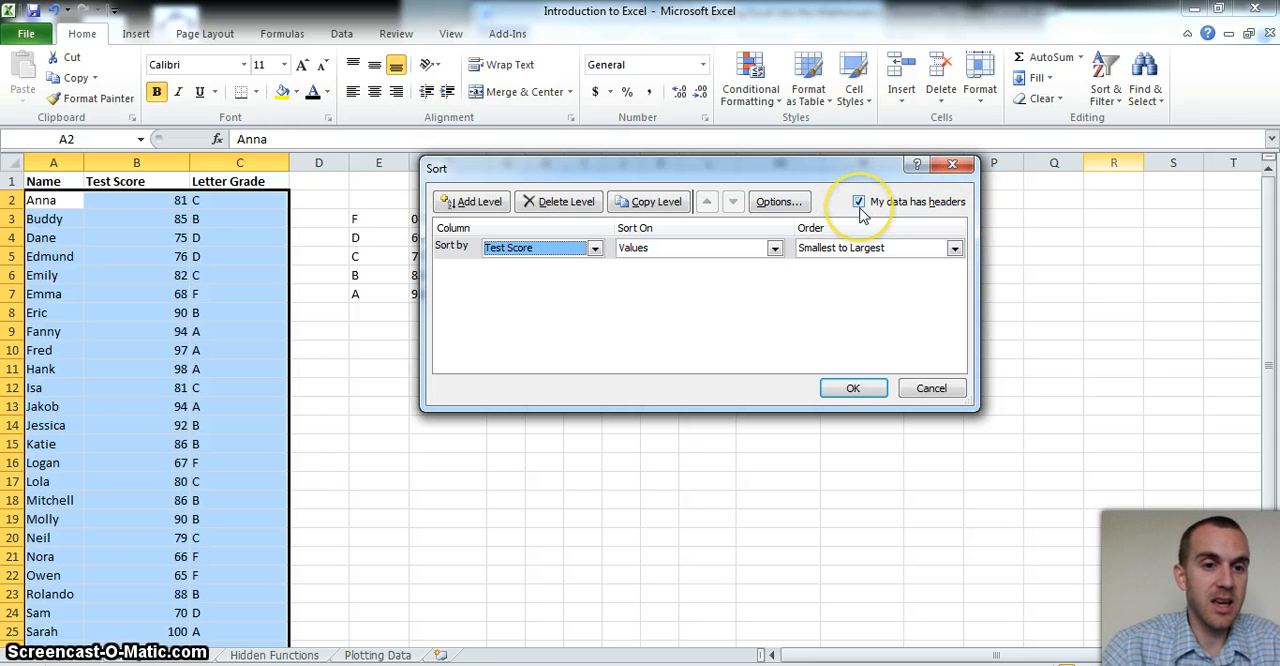
{"action": "left_click", "coordinate": [834, 386]}
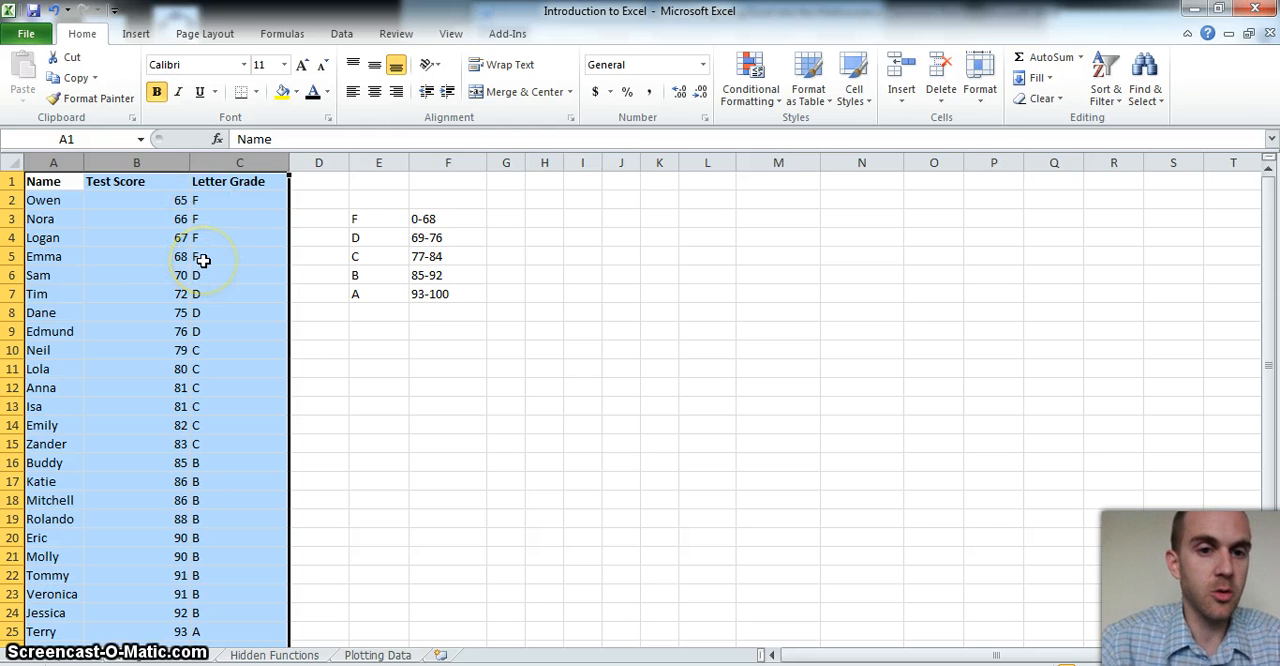
{"action": "left_click", "coordinate": [368, 218]}
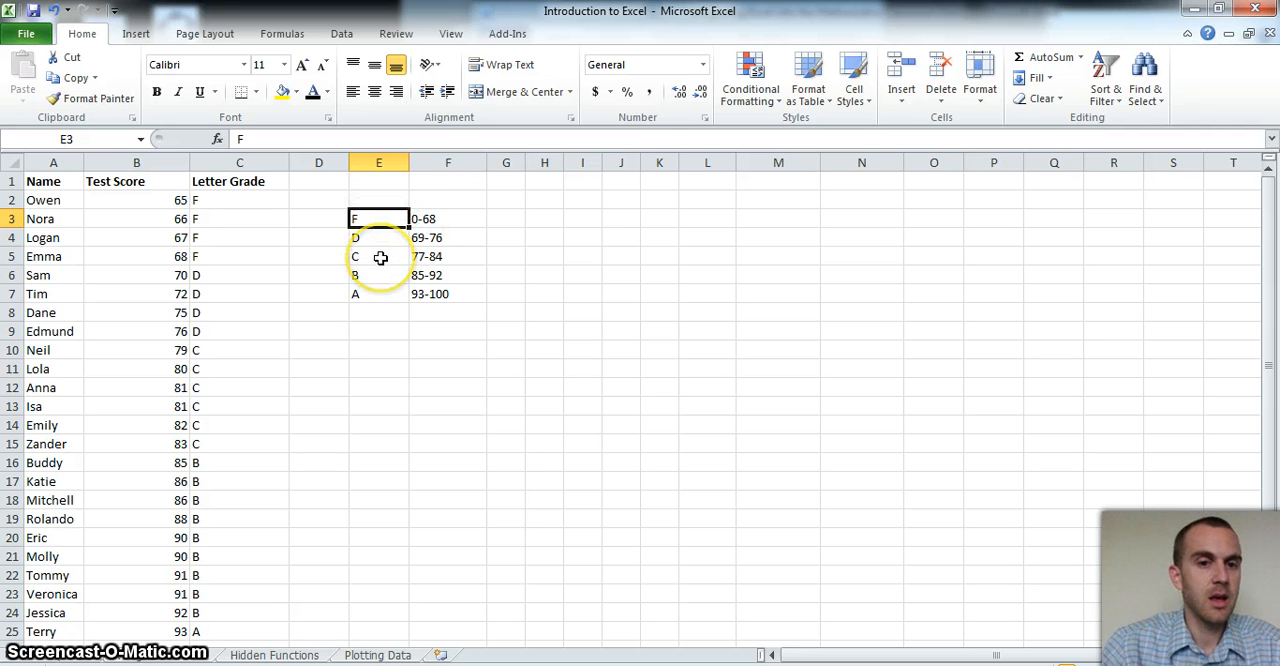
{"action": "left_click", "coordinate": [386, 243]}
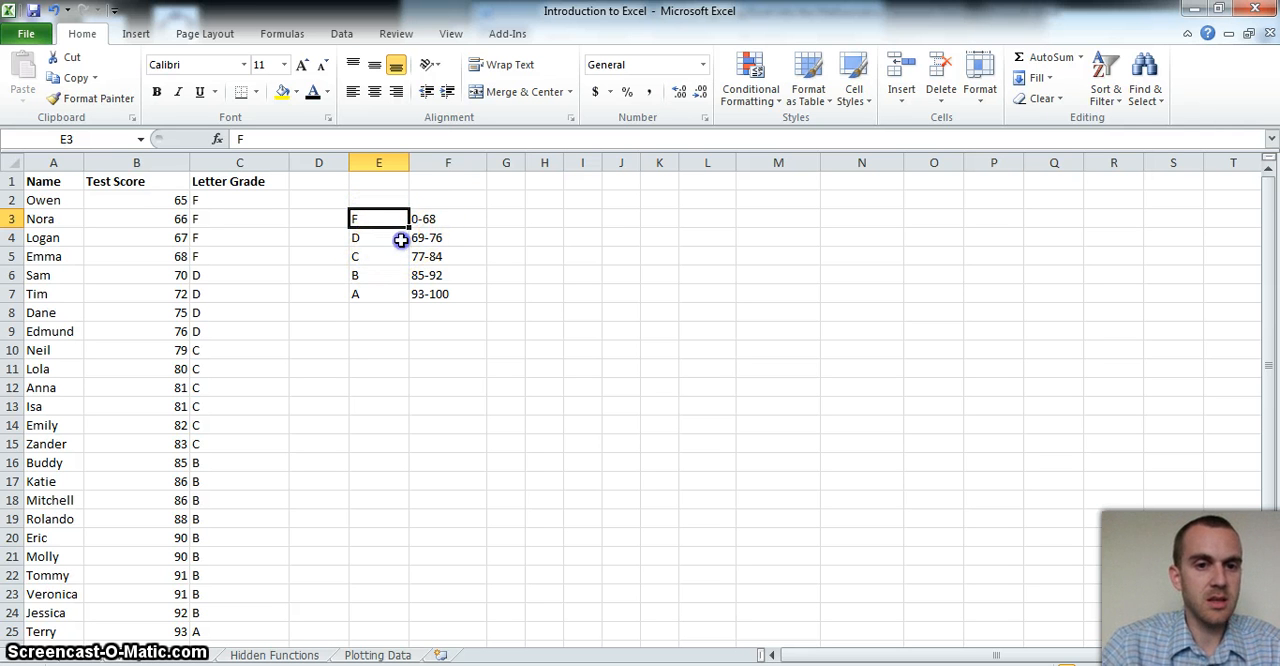
{"action": "left_click", "coordinate": [444, 275]}
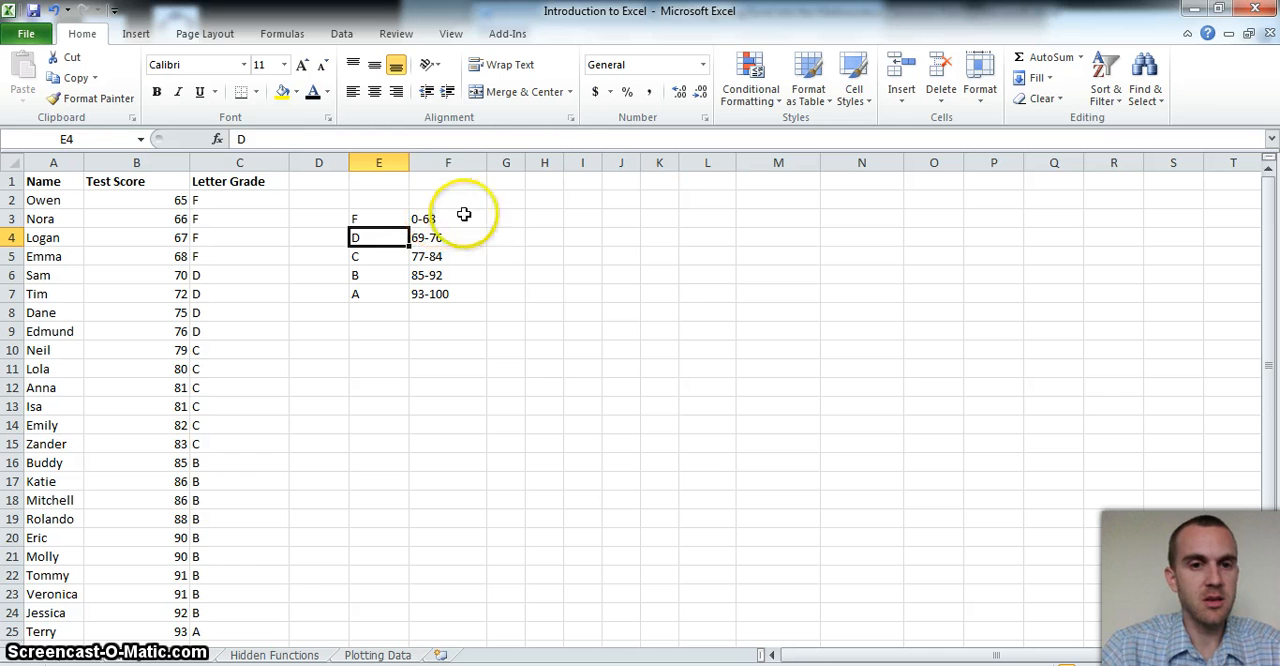
- Enter the headers "Lower Limit" in cell G2 and "Upper Limit" in cell H2
{"action": "left_click", "coordinate": [494, 201]}
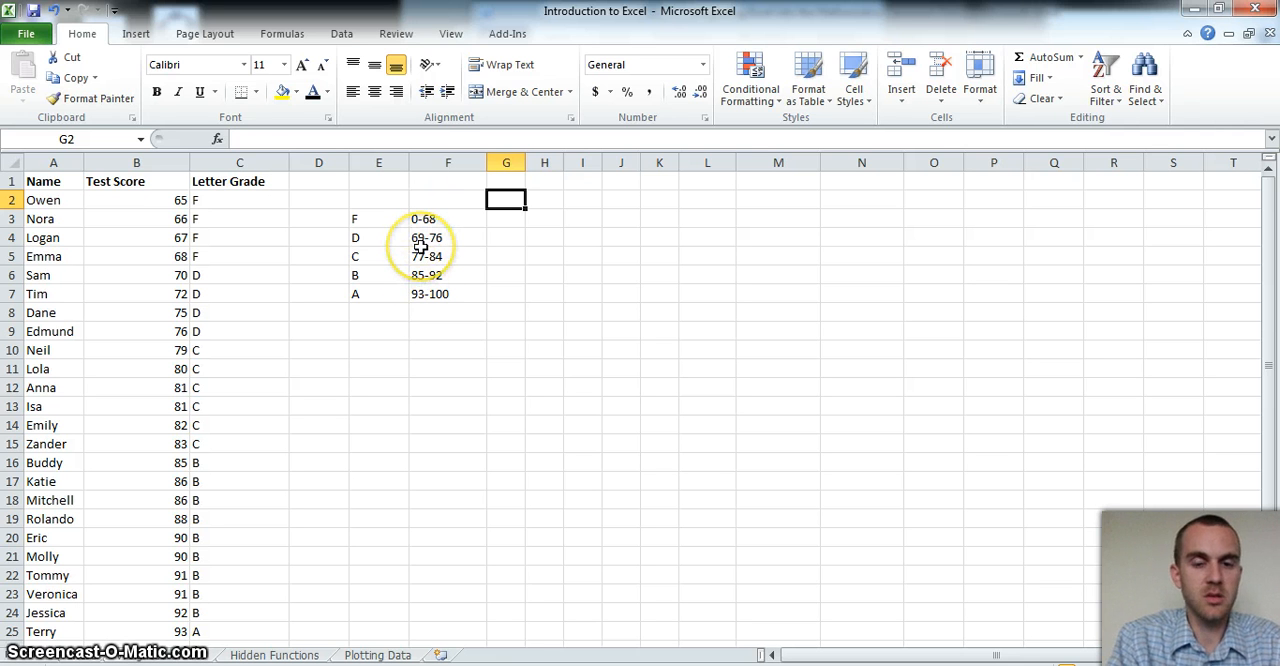
{"action": "type", "text": "Lower Limit"}
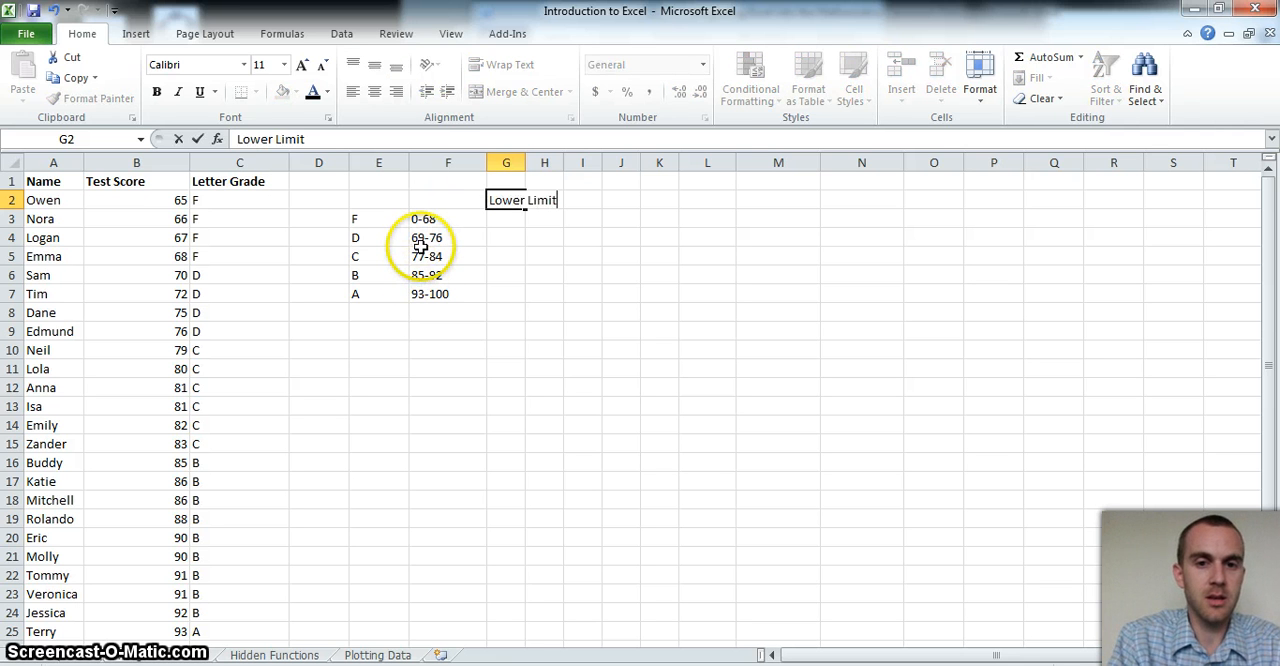
{"action": "key", "text": "Return"}
{"action": "left_click", "coordinate": [556, 201]}
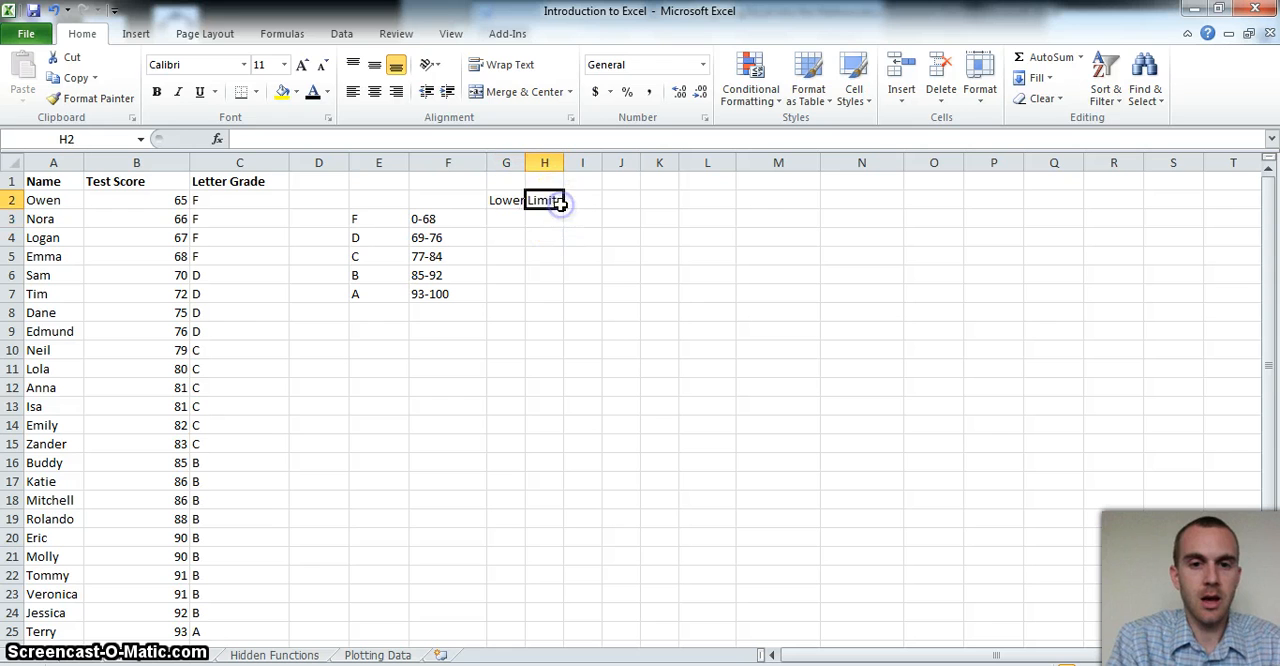
{"action": "type", "text": "Upper Limi"}
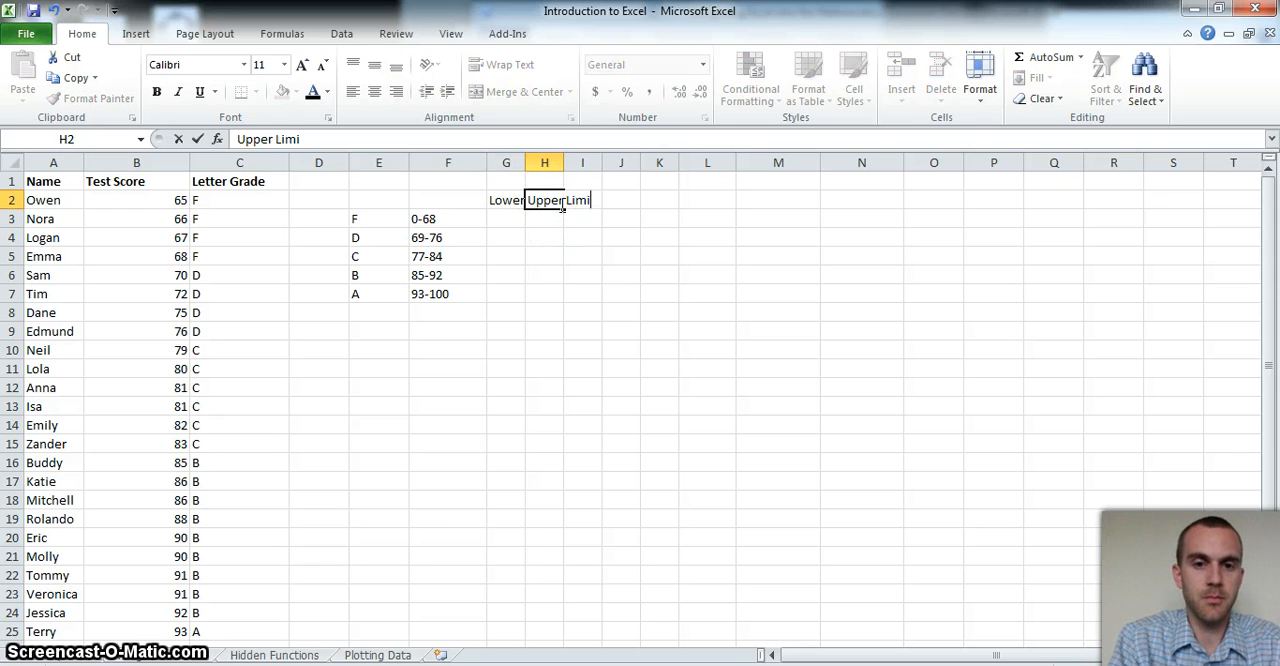
{"action": "type", "text": "t"}
{"action": "key", "text": "Tab"}
- Auto-fit the widths of columns G and H to their header text
{"action": "left_click", "coordinate": [508, 220]}
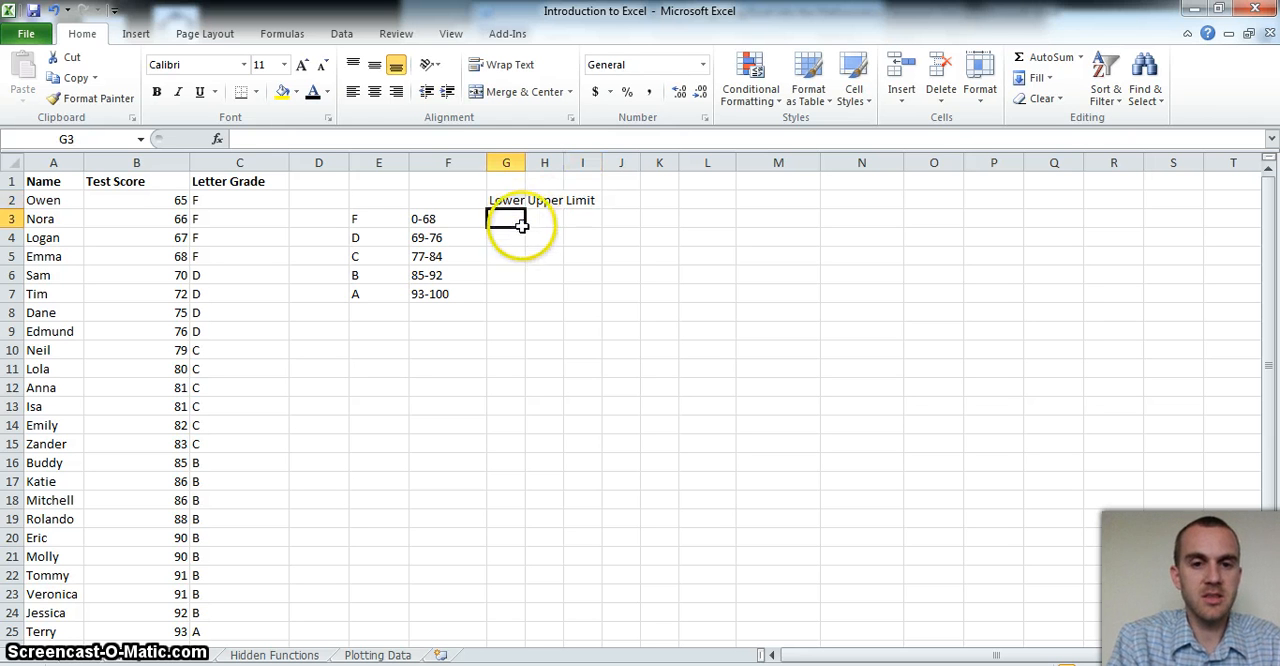
{"action": "double_click", "coordinate": [526, 162]}
{"action": "left_click", "coordinate": [535, 216]}
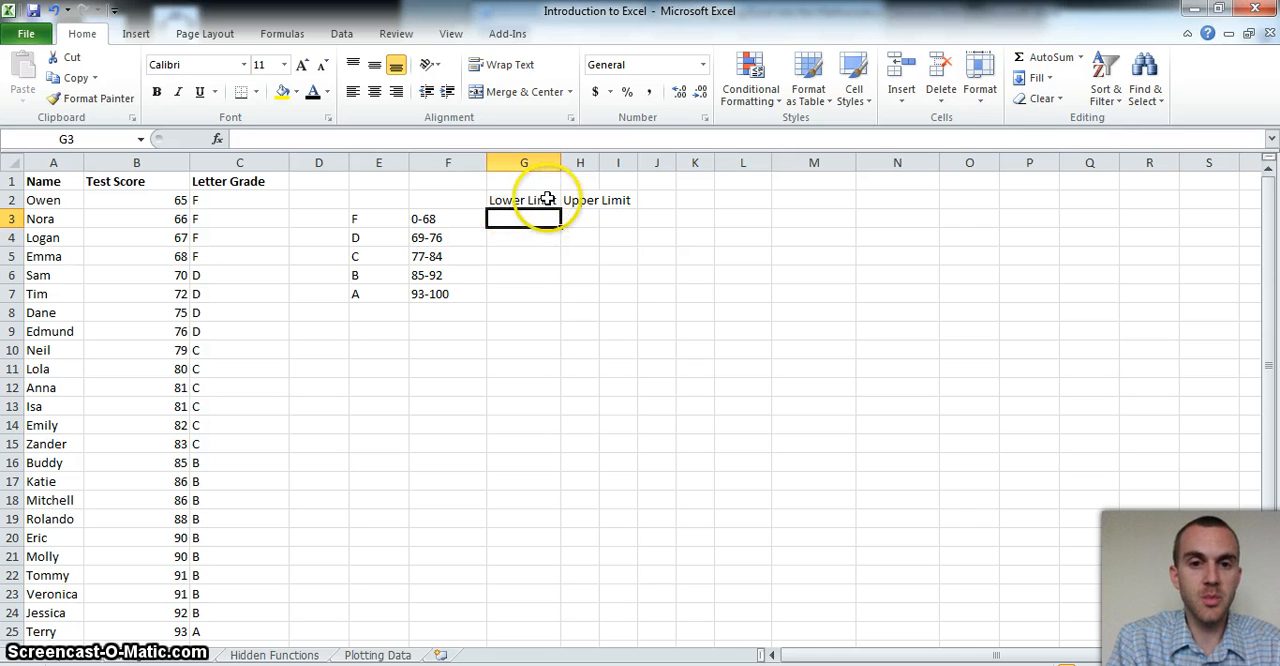
{"action": "double_click", "coordinate": [600, 162]}
- Enter the header "Midpoint" in cell I2 and auto-fit column I to it
{"action": "left_click", "coordinate": [649, 199]}
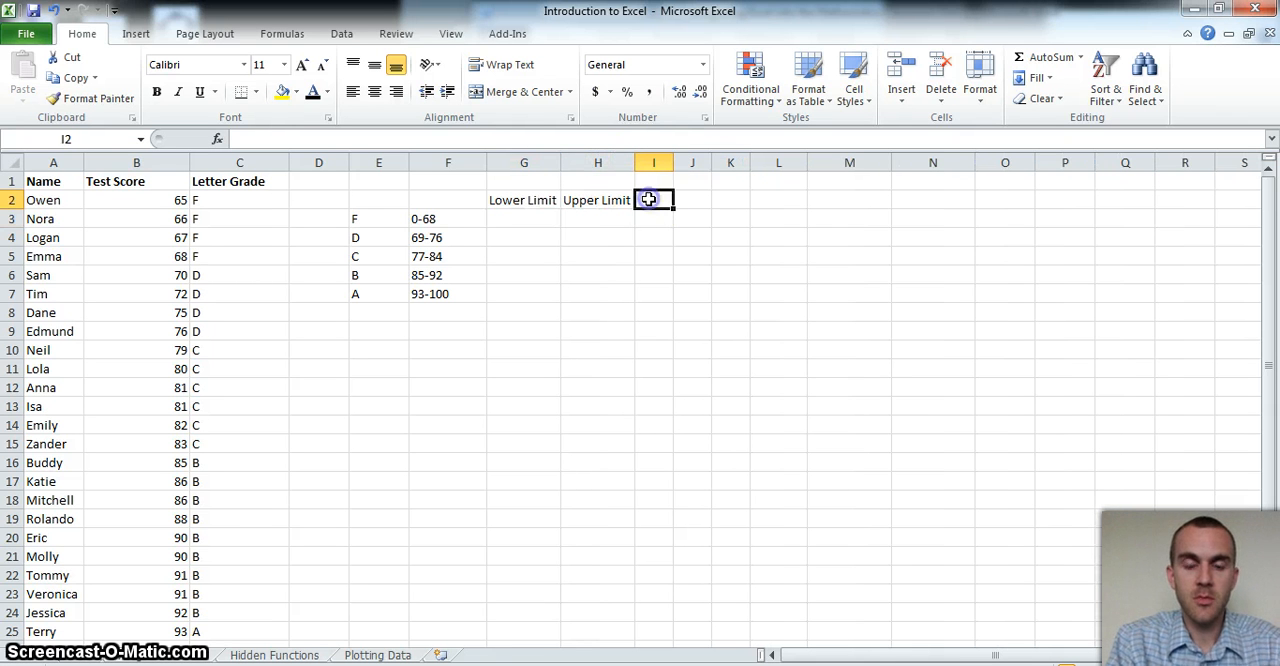
{"action": "type", "text": "Midpoint"}
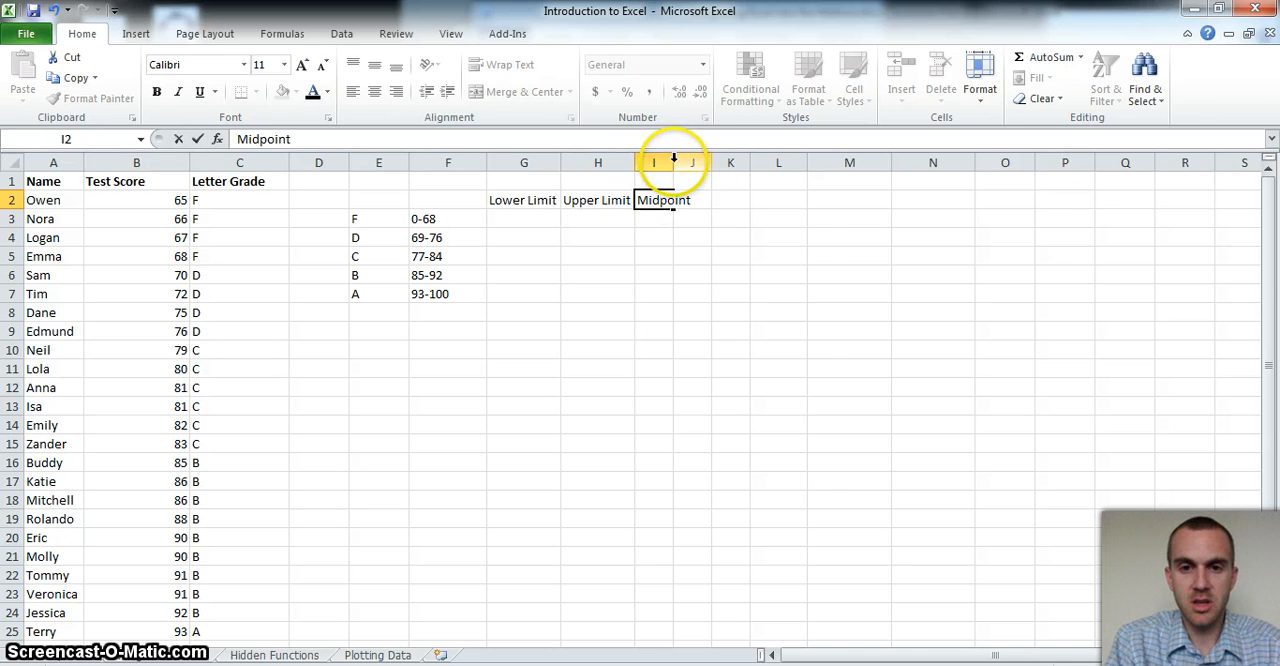
{"action": "double_click", "coordinate": [674, 162]}
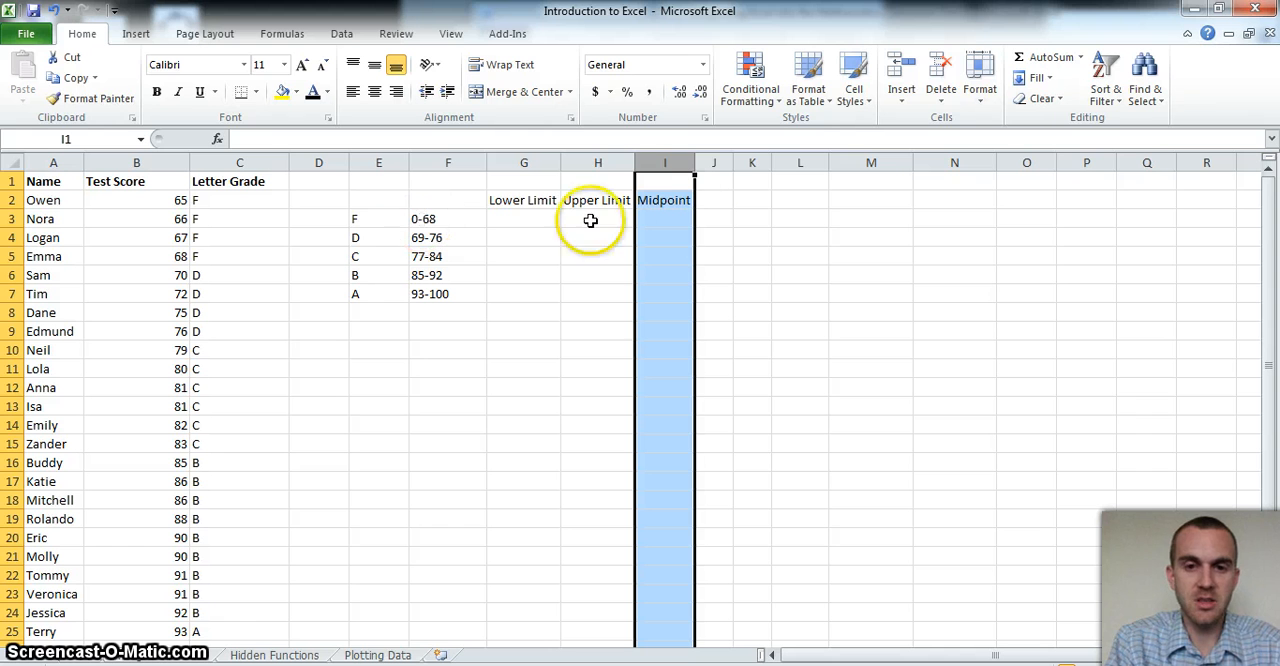
- Enter the header "Frequency" in cell J2 and auto-fit column J to it
{"action": "left_click", "coordinate": [709, 199]}
{"action": "type", "text": "Frequenc"}
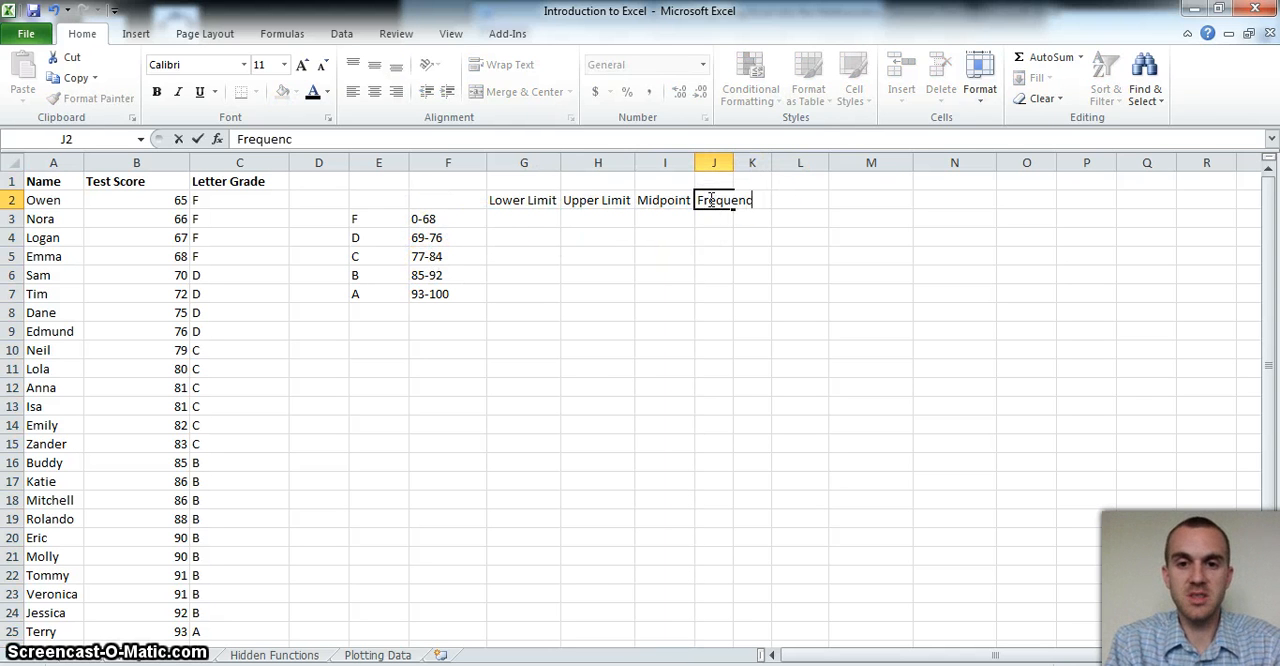
{"action": "type", "text": "y"}
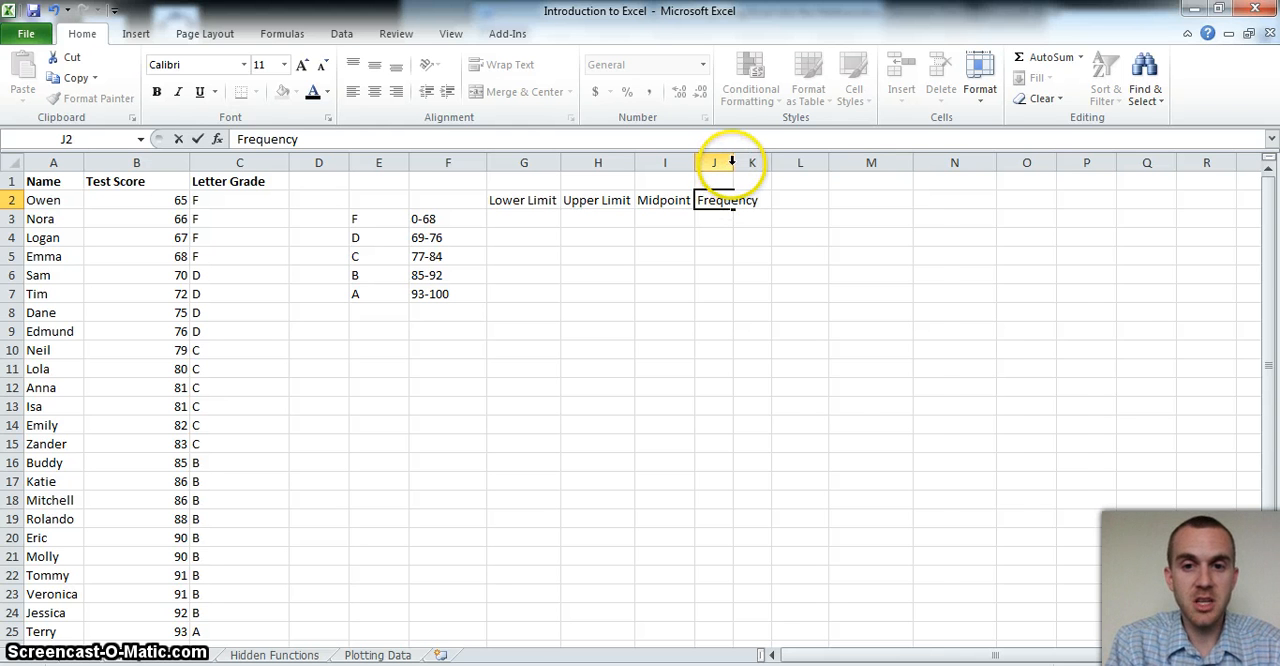
{"action": "left_click", "coordinate": [731, 160]}
{"action": "double_click", "coordinate": [734, 162]}
- Enter the header "Relative Frequency" in cell K2 and auto-fit column K to it
{"action": "left_click", "coordinate": [773, 199]}
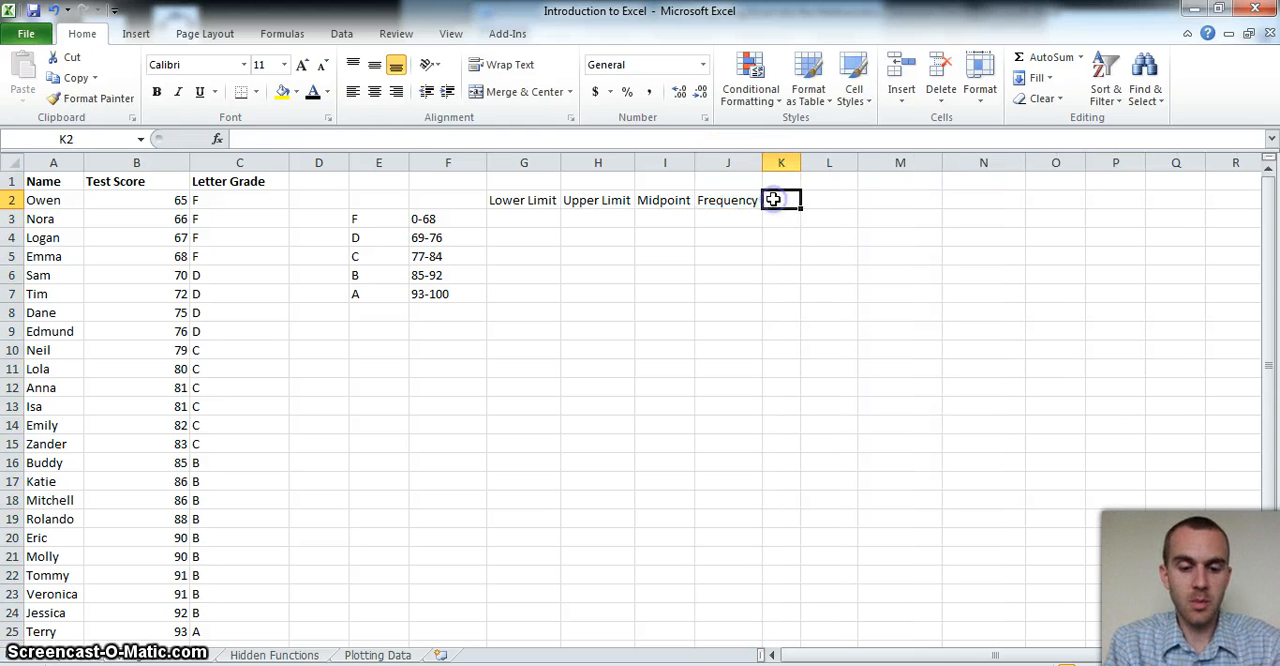
{"action": "type", "text": "Relative Frequency"}
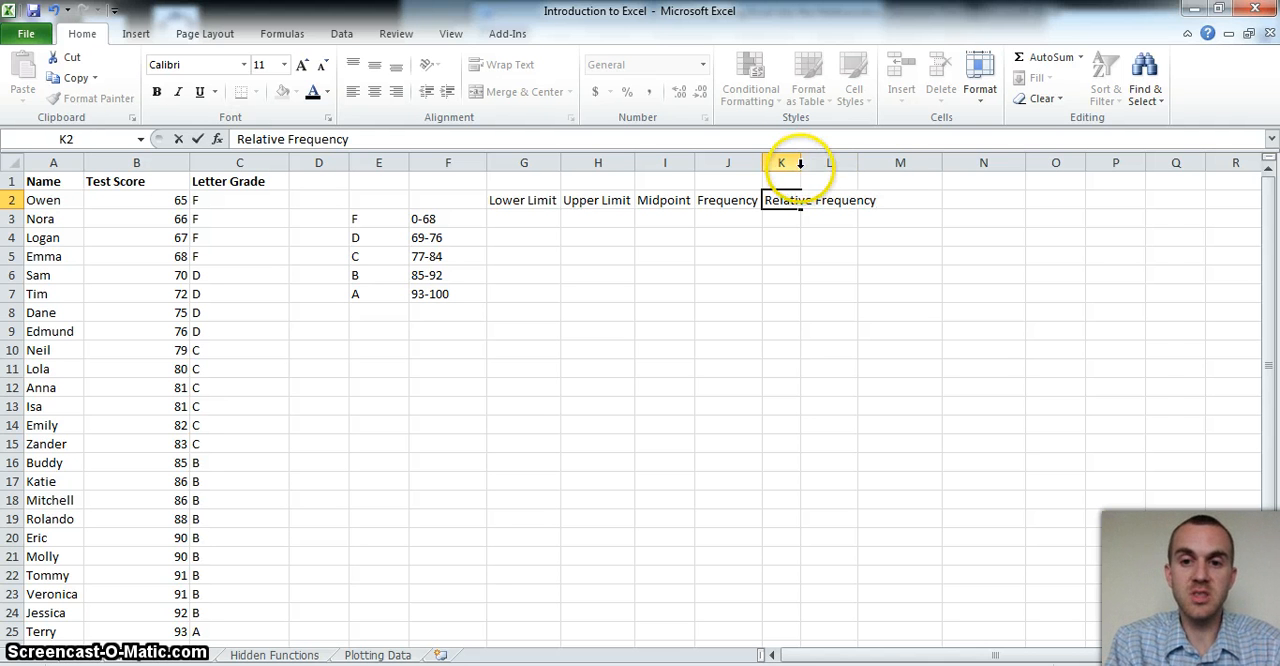
{"action": "left_click", "coordinate": [790, 163]}
{"action": "double_click", "coordinate": [800, 163]}
{"action": "left_click", "coordinate": [801, 198]}
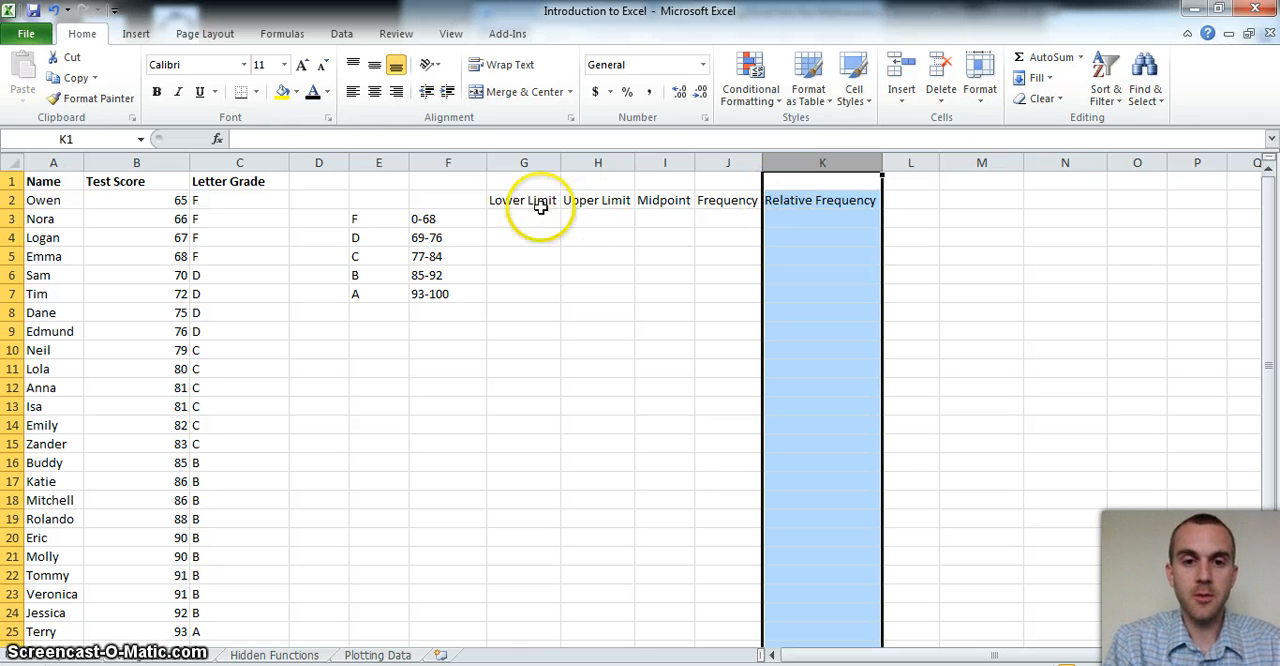
- Enter the lower and upper limits for the first two classes: 0 and 68 in G3:H3, 69 and 76 in G4:H4
{"action": "left_click", "coordinate": [497, 217]}
{"action": "type", "text": "0"}
{"action": "key", "text": "Tab"}
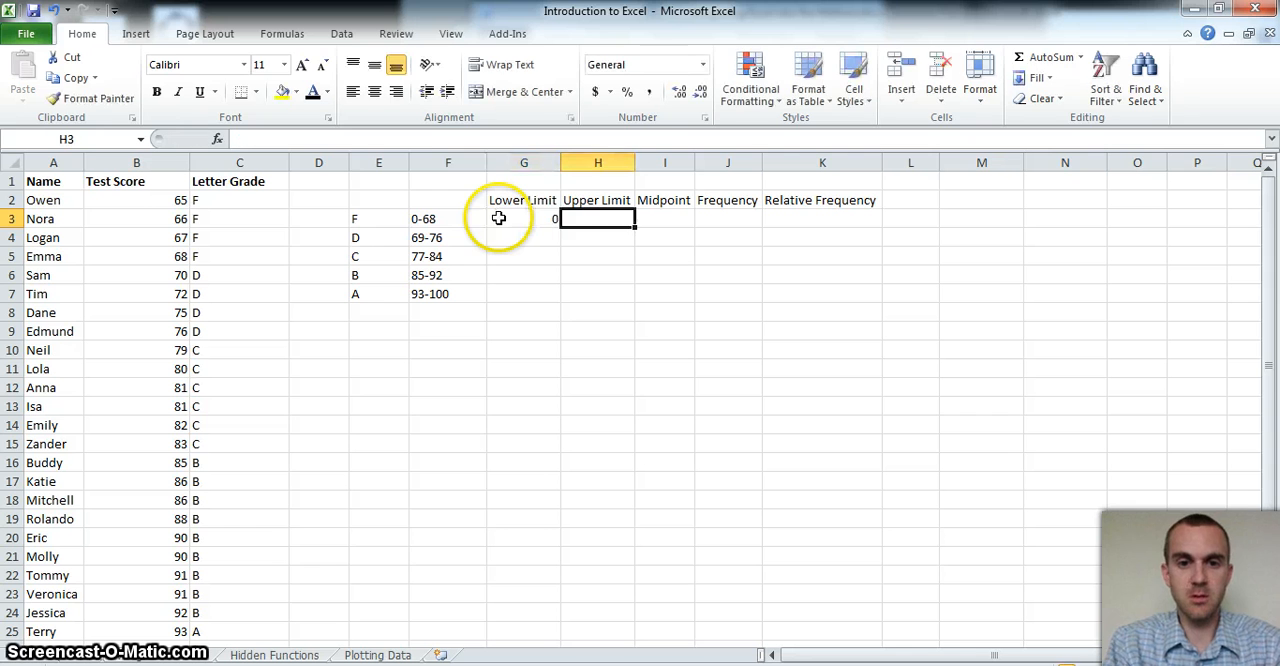
{"action": "type", "text": "68"}
{"action": "key", "text": "Return"}
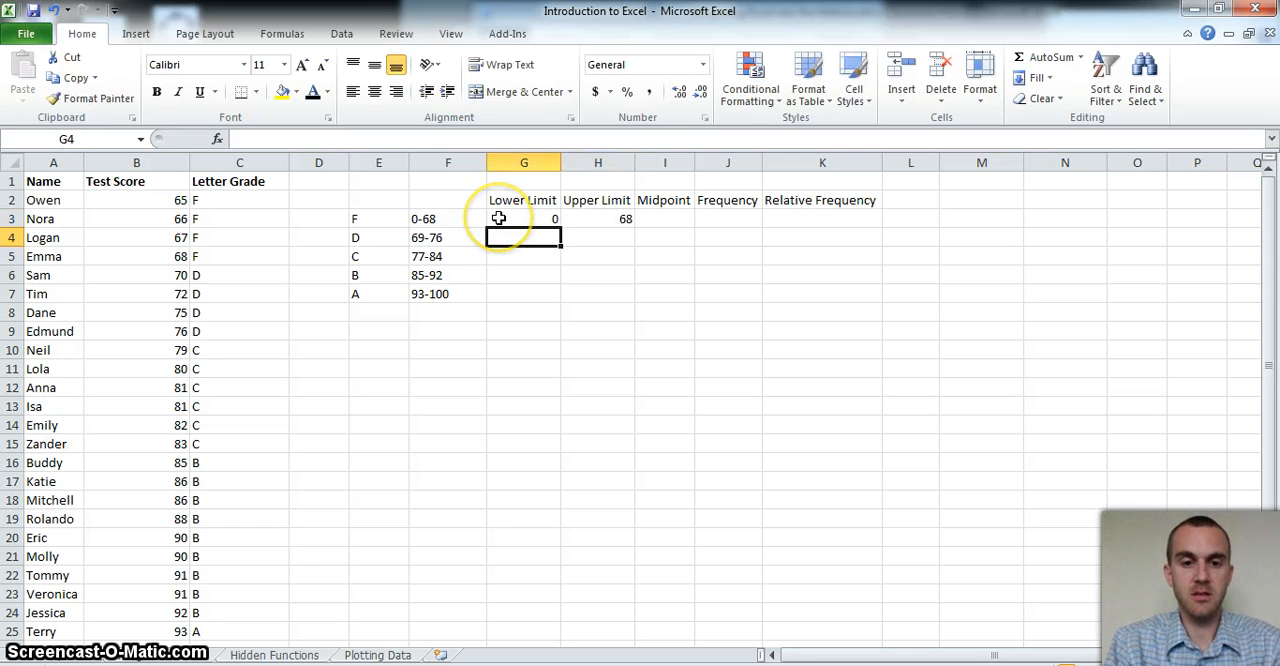
{"action": "type", "text": "69"}
{"action": "key", "text": "Tab"}
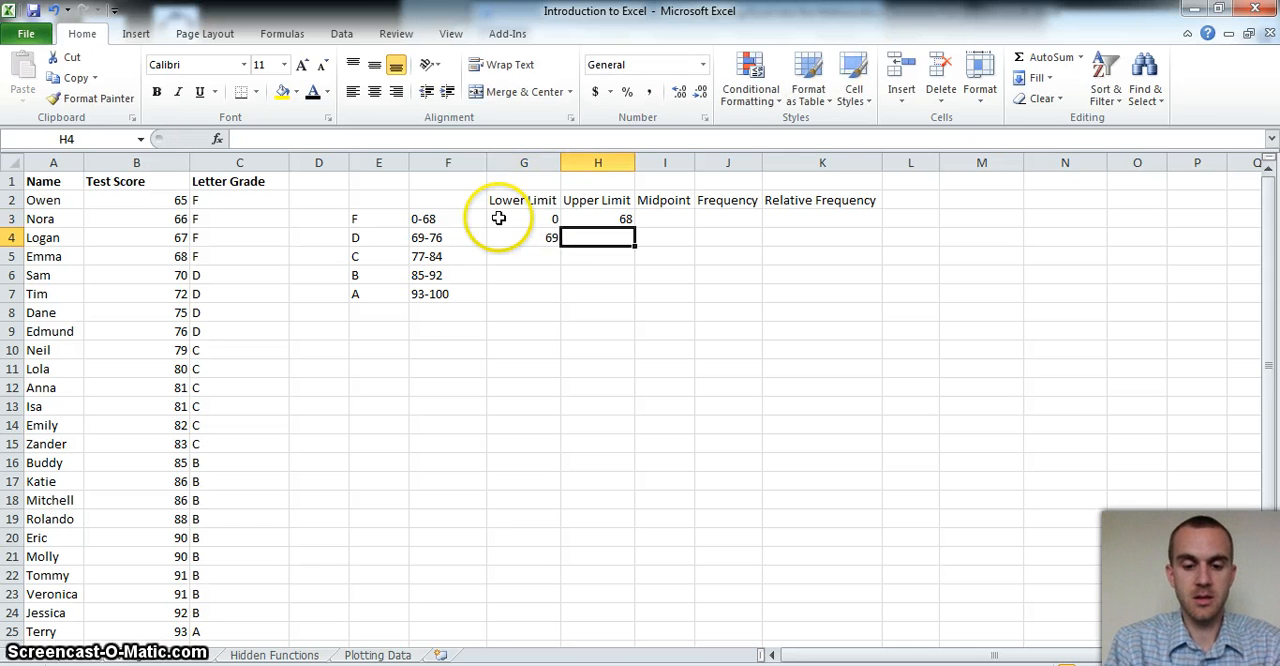
{"action": "type", "text": "76"}
{"action": "key", "text": "Return"}
- Enter the limits 77 and 84 in G5:H5, and extend the number pattern of G4:H5 down through row 7
{"action": "type", "text": "77"}
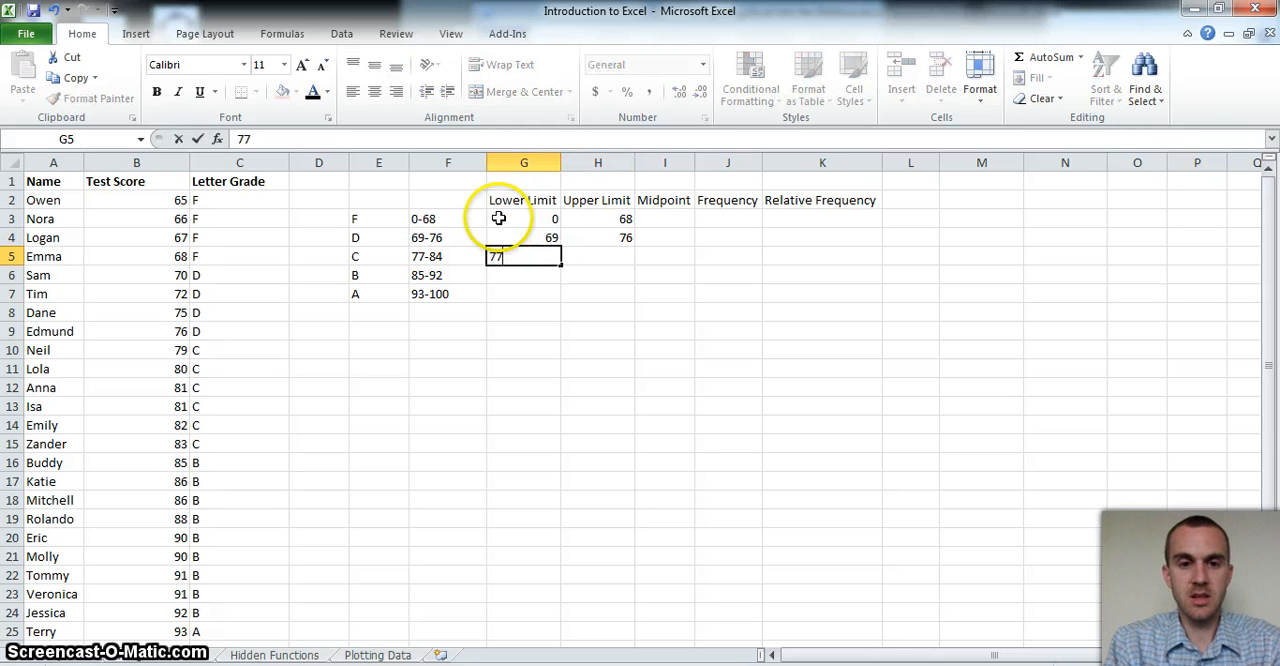
{"action": "key", "text": "Tab"}
{"action": "type", "text": "84"}
{"action": "key", "text": "Return"}
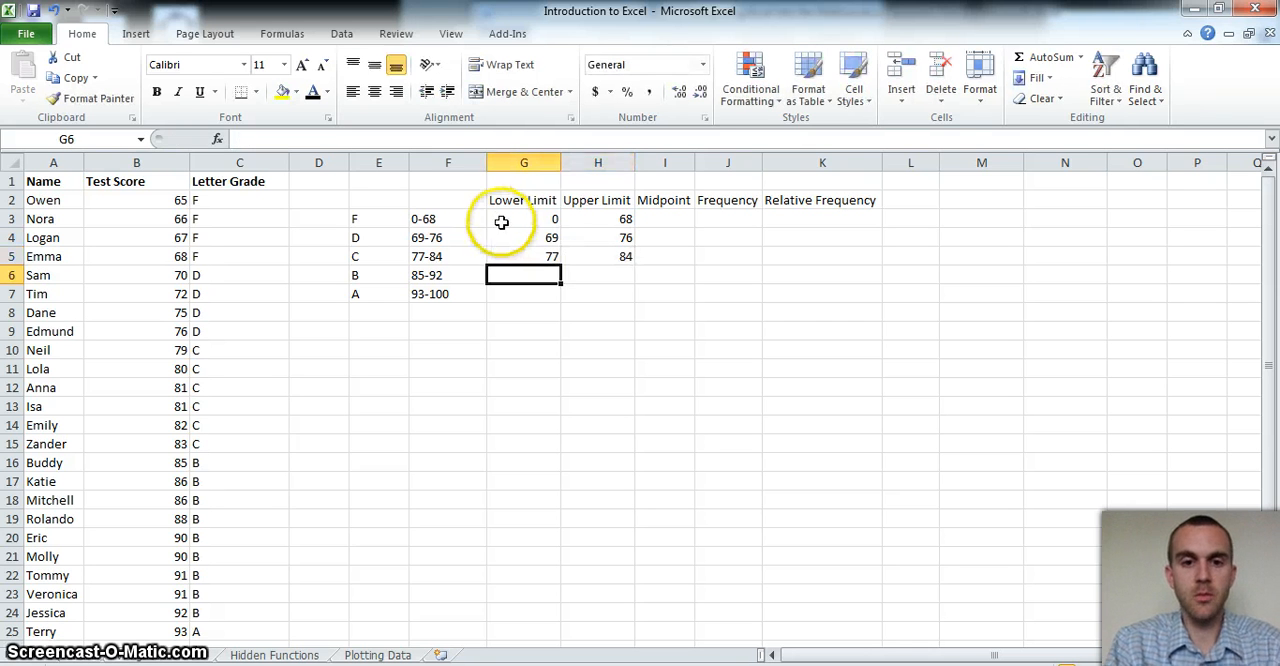
{"action": "left_click_drag", "start_coordinate": [510, 240], "coordinate": [588, 251]}
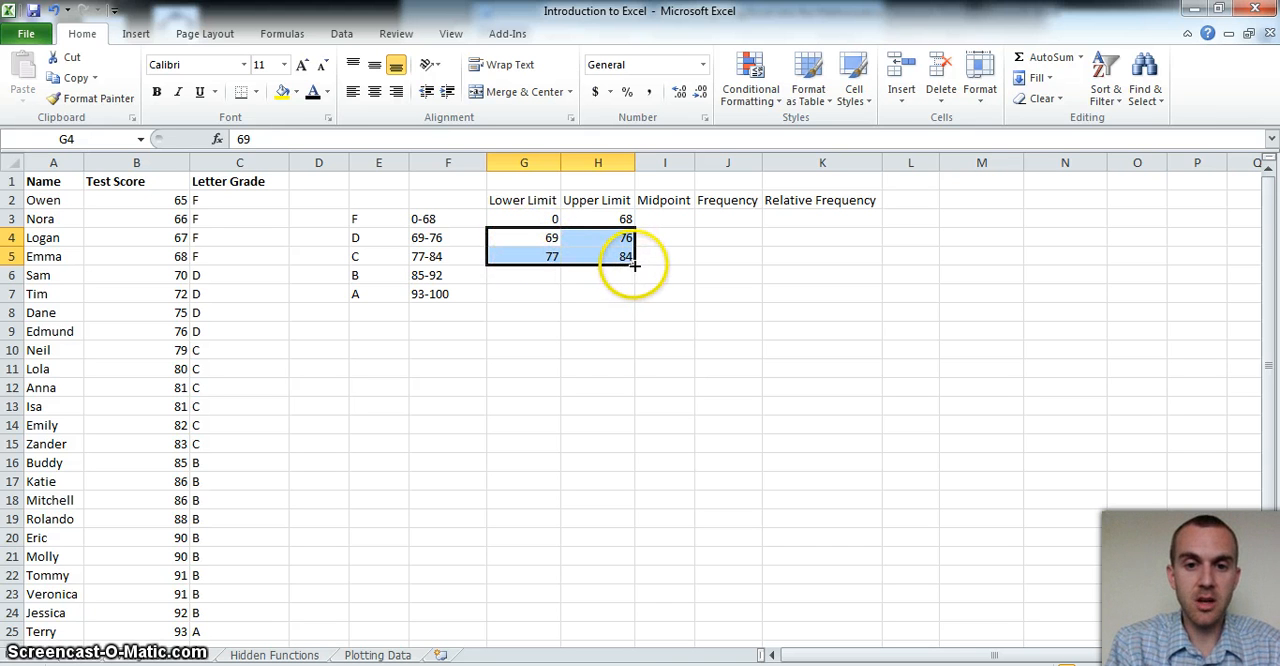
{"action": "left_click_drag", "start_coordinate": [633, 263], "coordinate": [634, 300]}
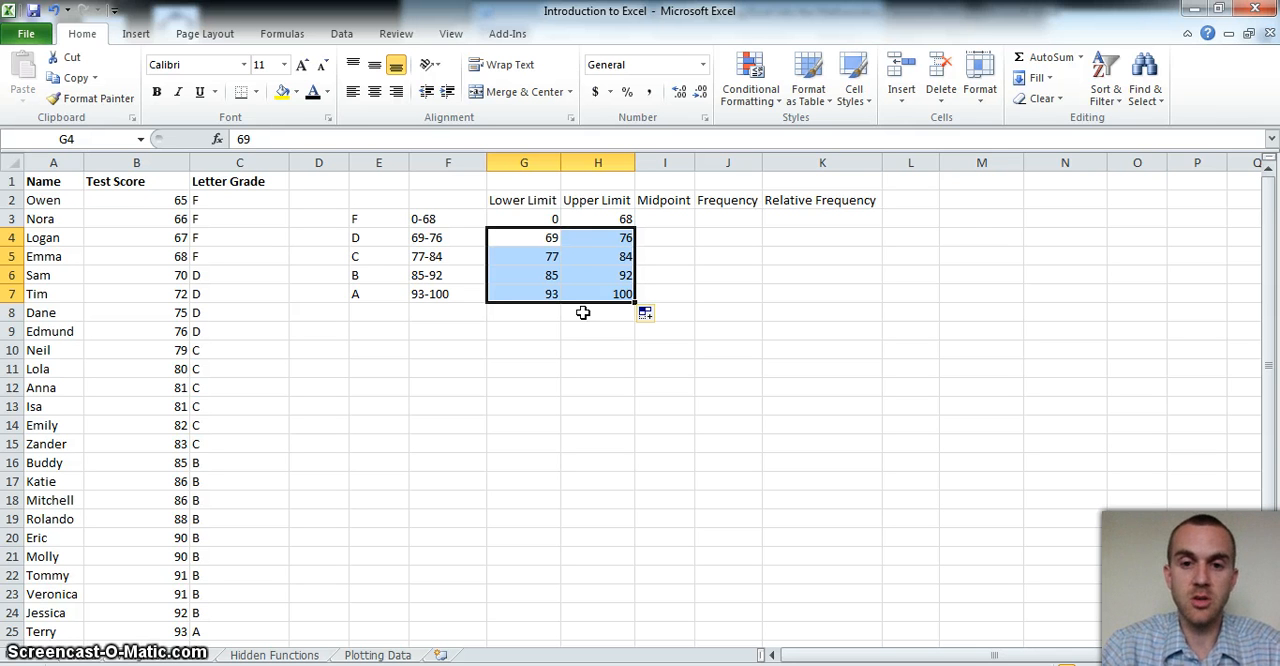
- Calculate the first class midpoint in I3 with =AVERAGE(G3:H3) and fill the formula down through I7
{"action": "left_click", "coordinate": [653, 218]}
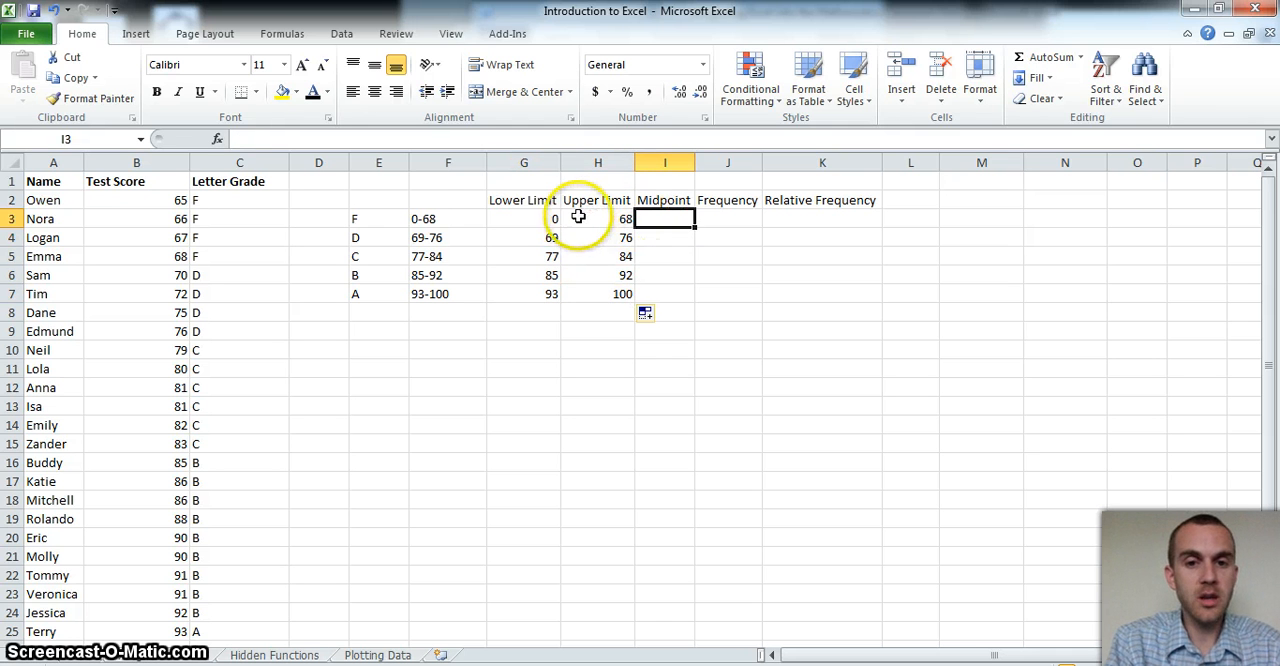
{"action": "type", "text": "=av"}
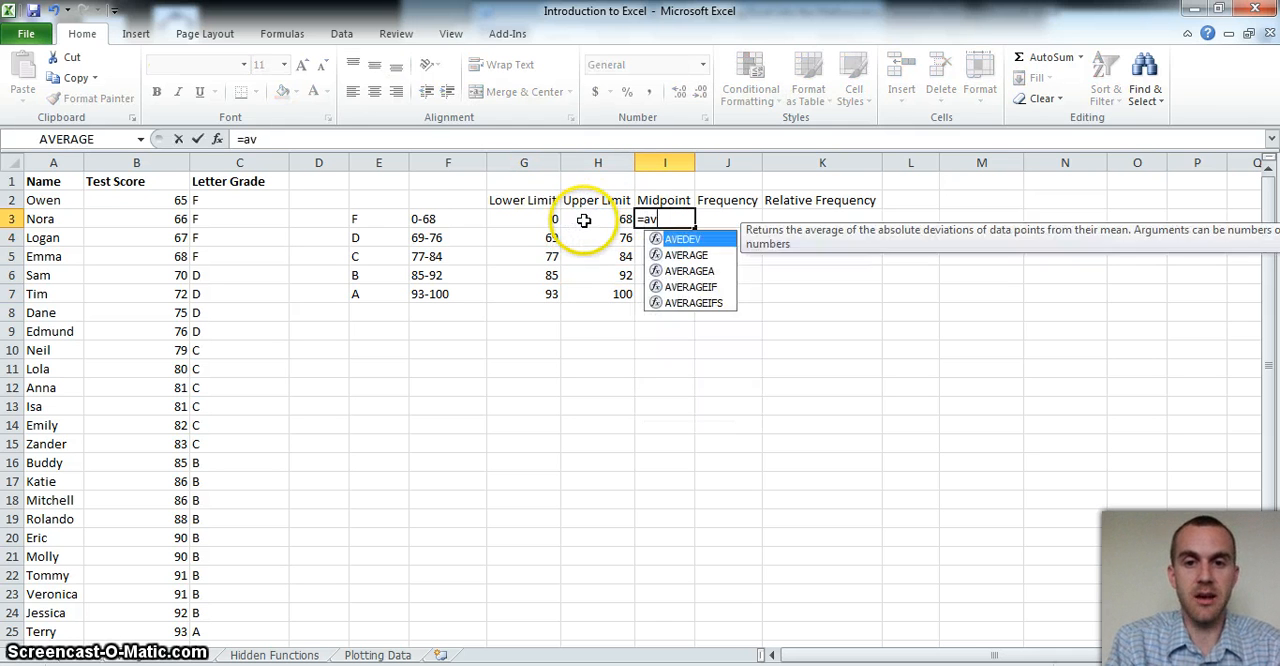
{"action": "type", "text": "erage("}
{"action": "left_click_drag", "start_coordinate": [540, 220], "coordinate": [580, 221]}
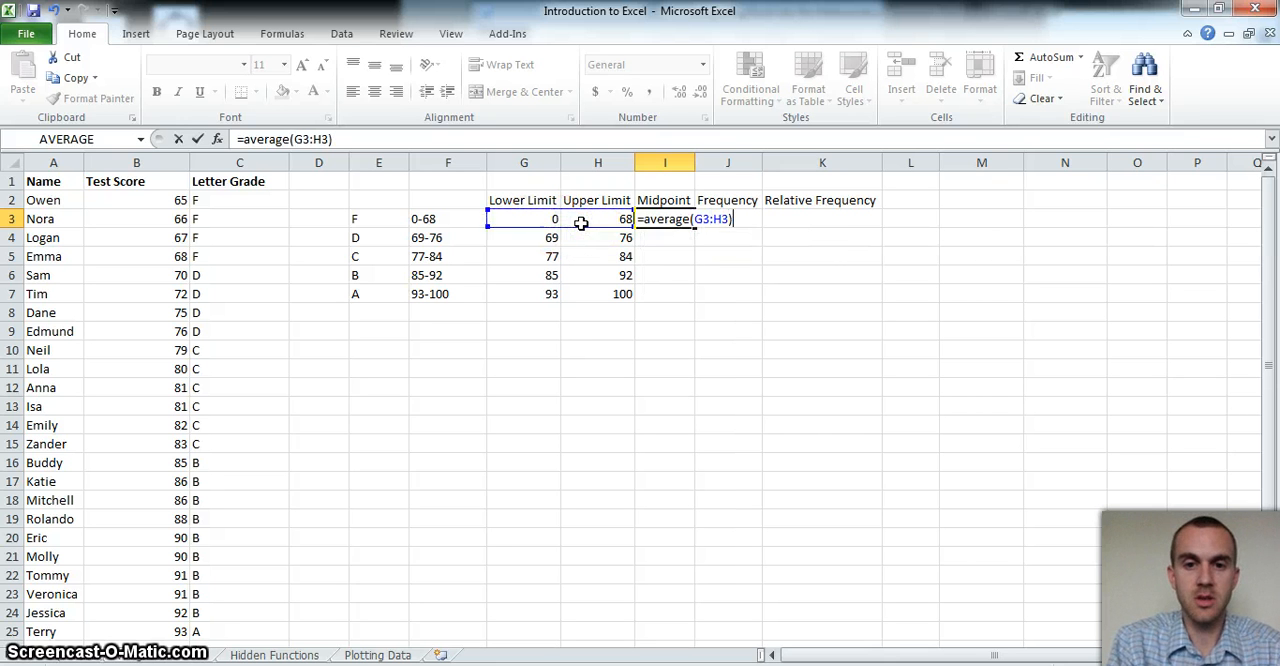
{"action": "key", "text": "Return"}
{"action": "left_click", "coordinate": [656, 218]}
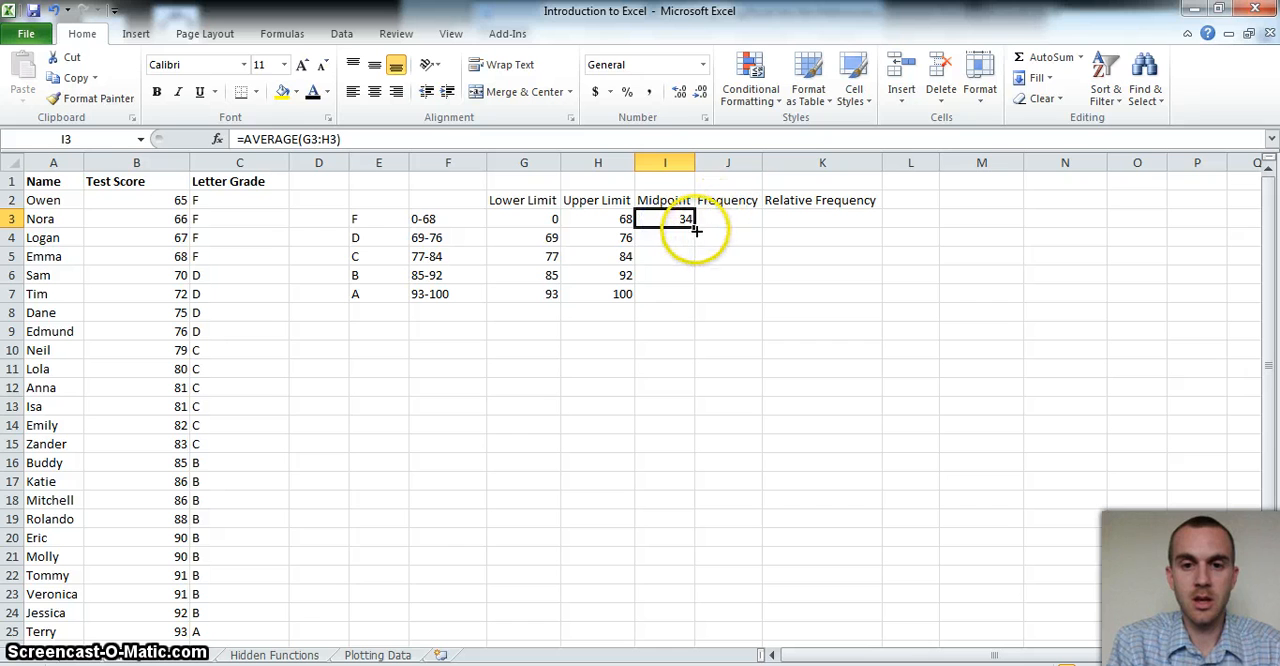
{"action": "left_click_drag", "start_coordinate": [693, 226], "coordinate": [695, 302]}
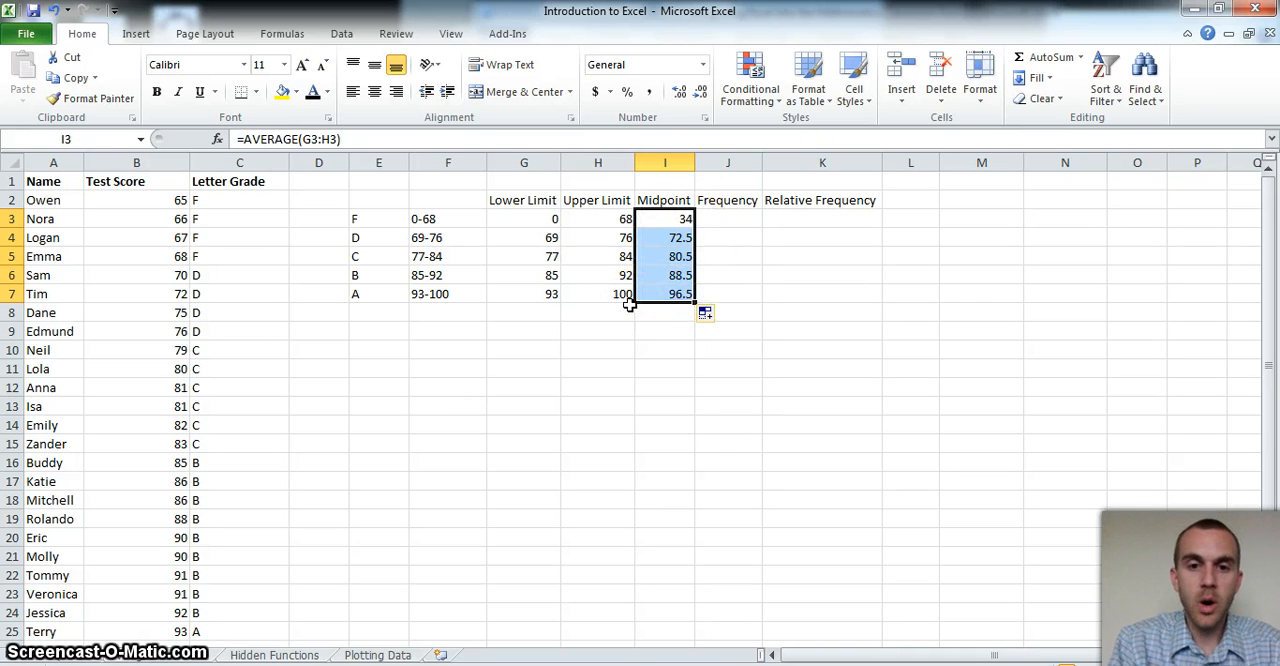
- Enter =FREQUENCY(B2:B30,H3:H7) in J3, using the test scores as data and the upper limits as bins
{"action": "left_click", "coordinate": [716, 218]}
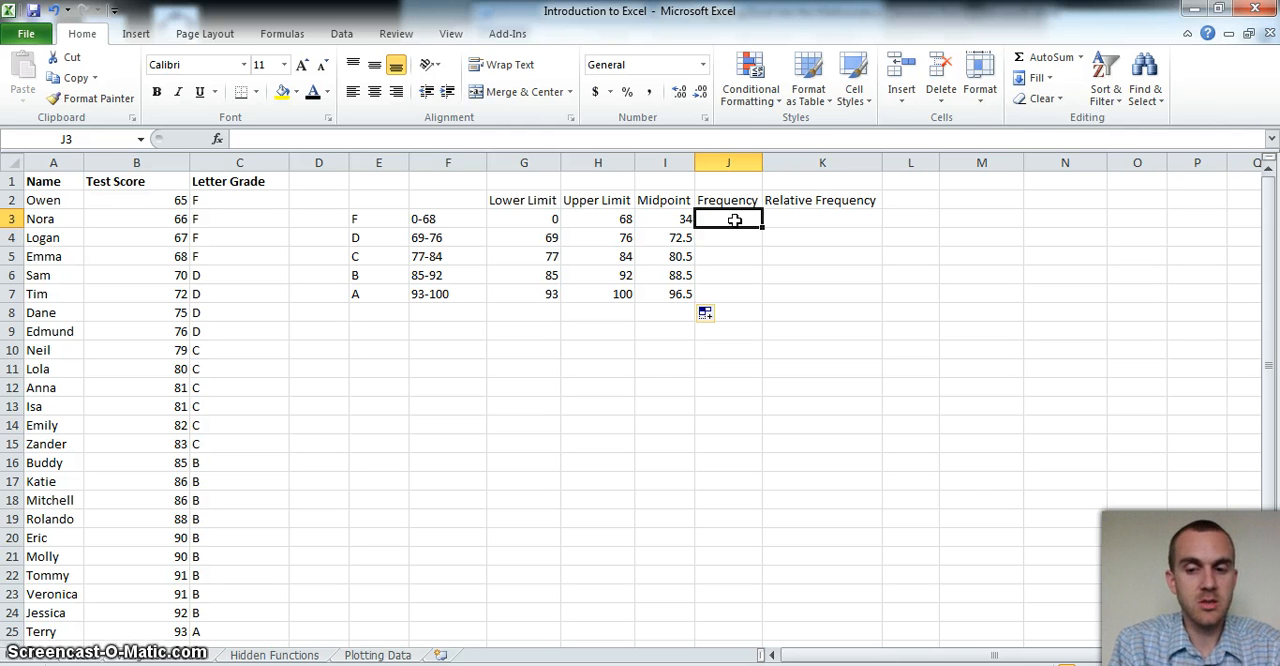
{"action": "type", "text": "="}
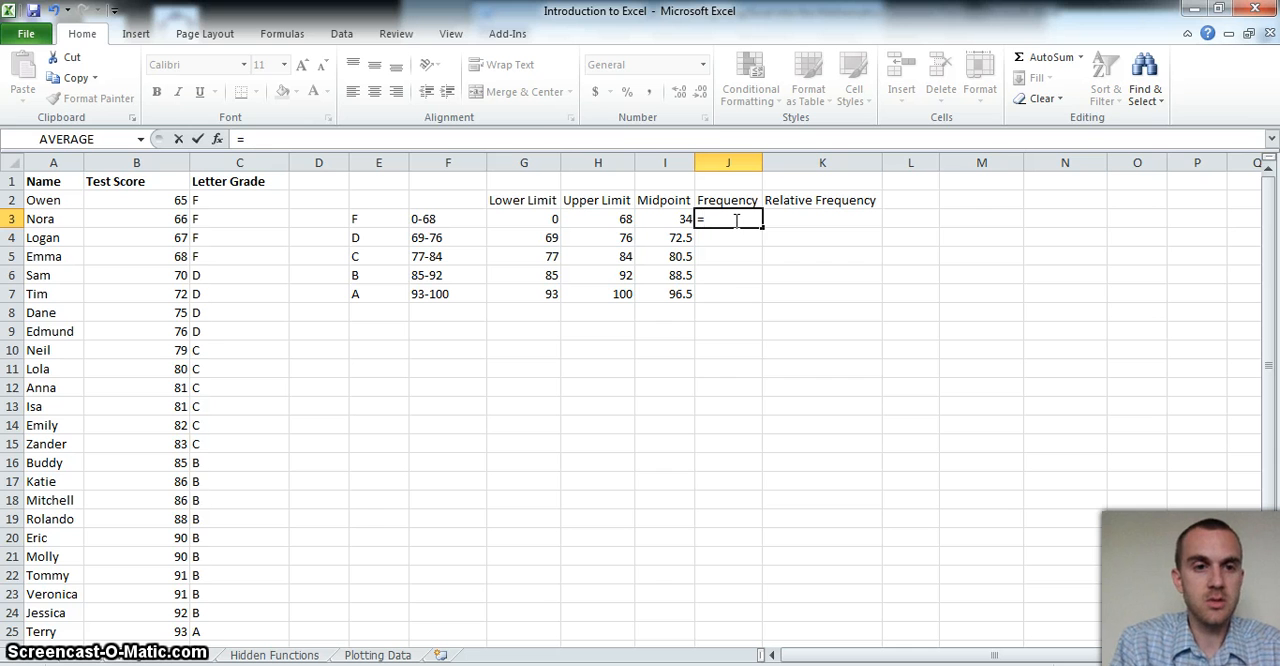
{"action": "type", "text": "fr"}
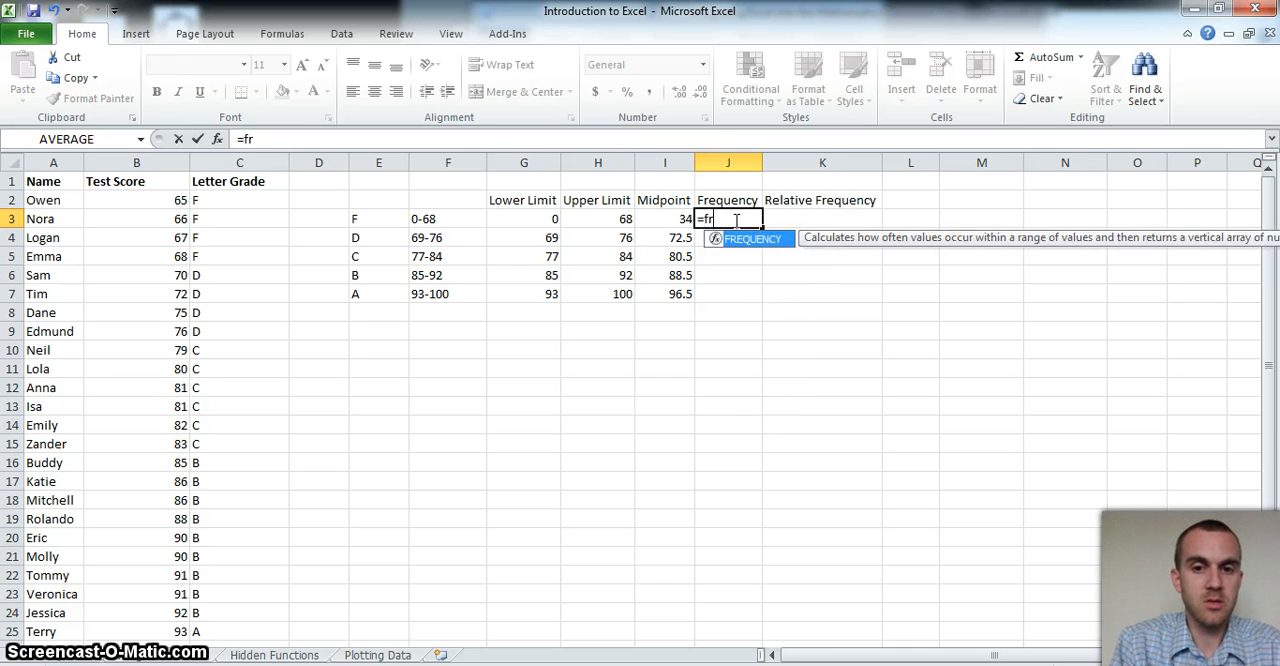
{"action": "left_click", "coordinate": [738, 243]}
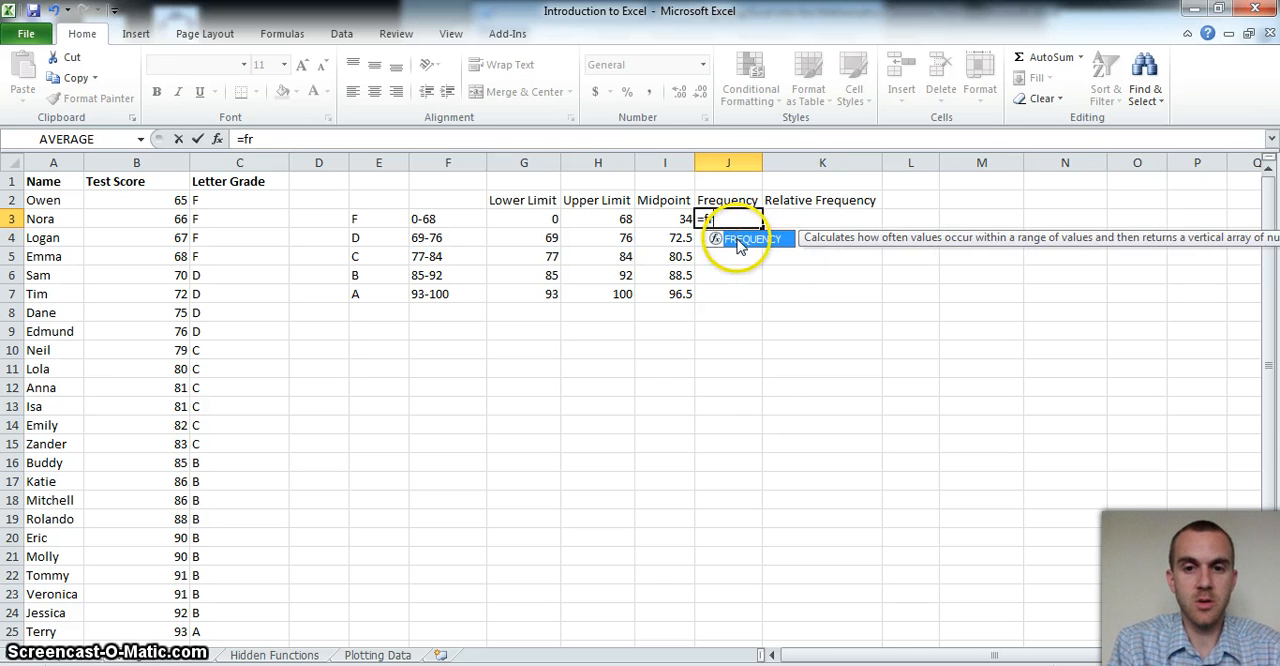
{"action": "left_click", "coordinate": [738, 243]}
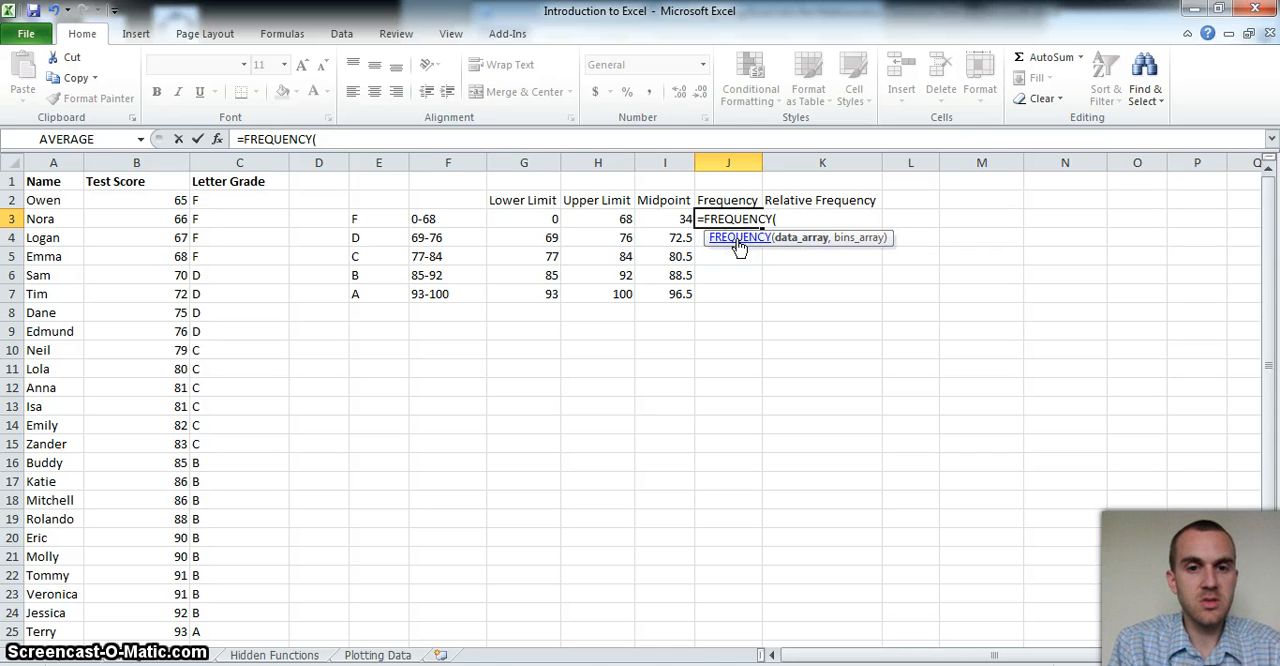
{"action": "left_click", "coordinate": [752, 246]}
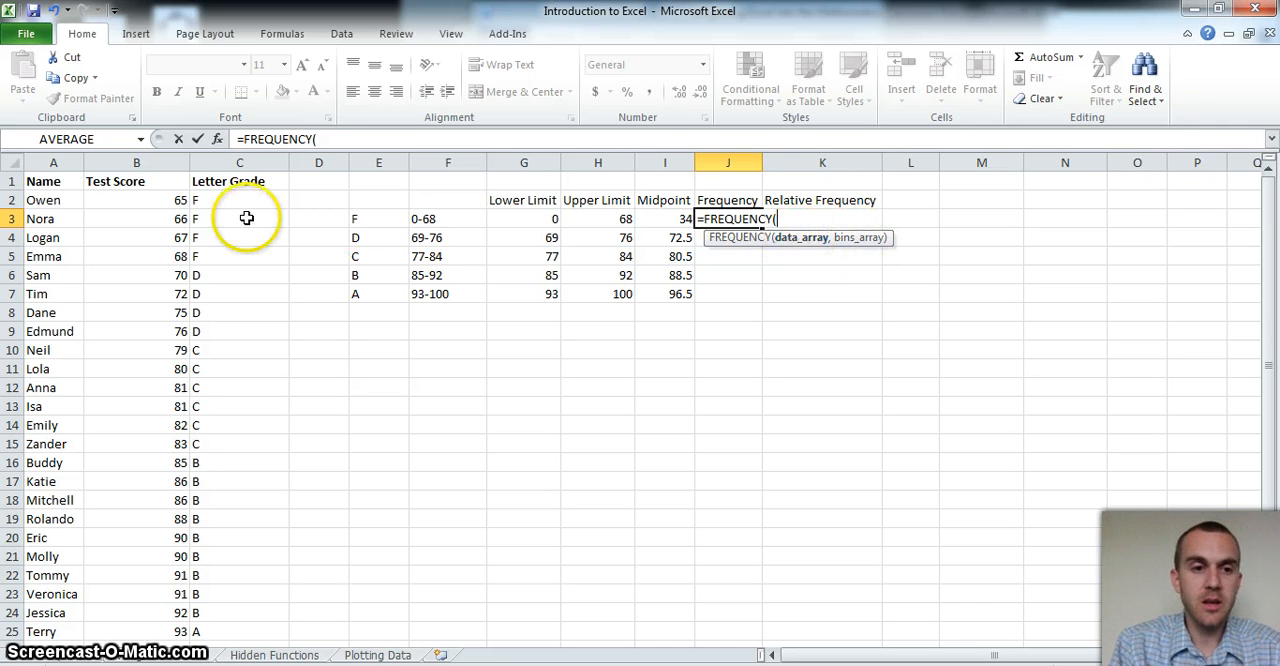
{"action": "left_click_drag", "start_coordinate": [172, 200], "coordinate": [129, 617]}
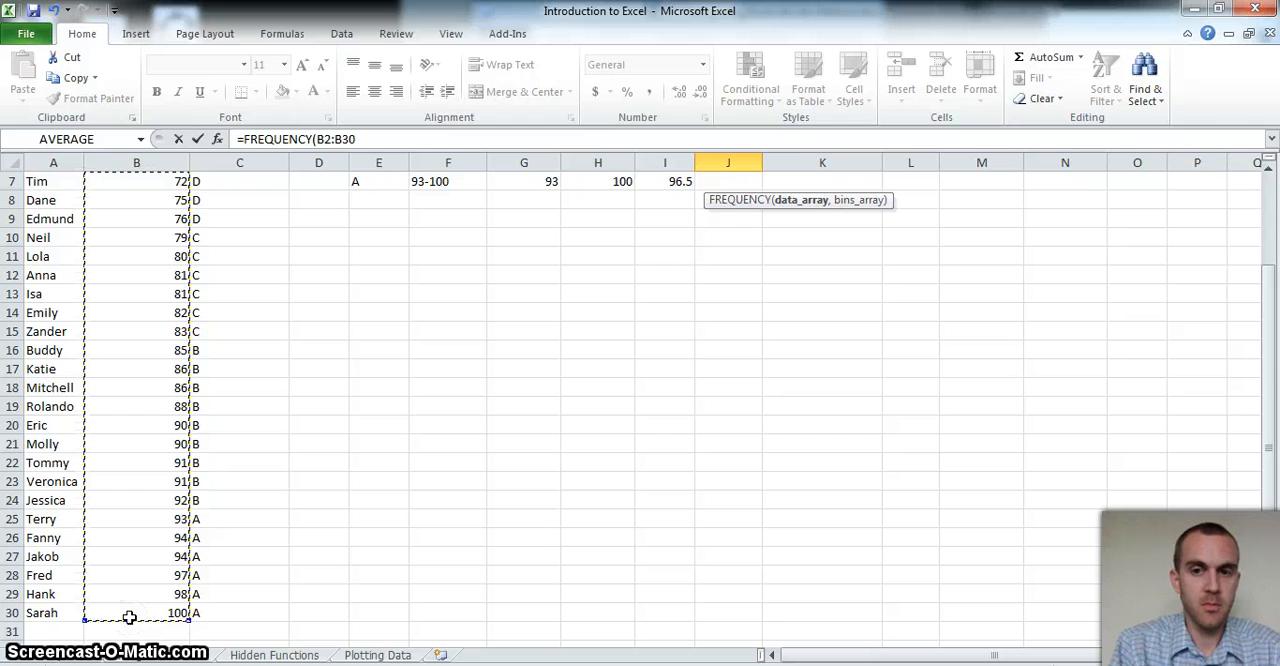
{"action": "left_click_drag", "start_coordinate": [1266, 437], "coordinate": [1273, 300]}
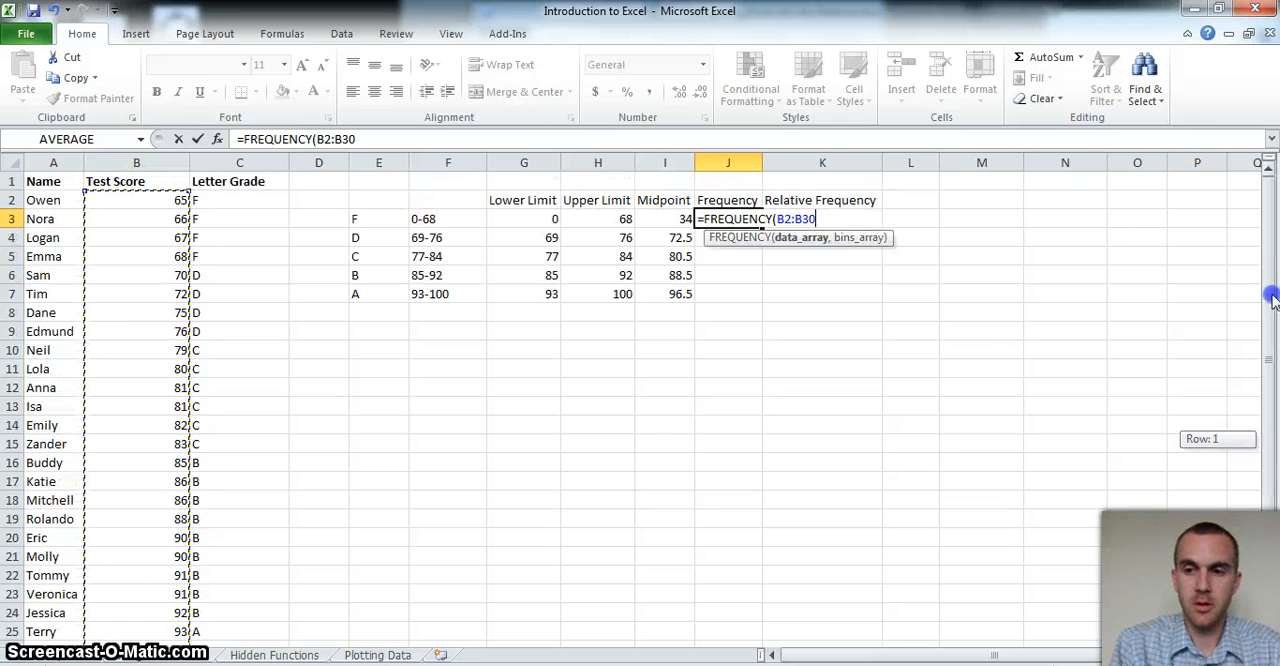
{"action": "type", "text": ","}
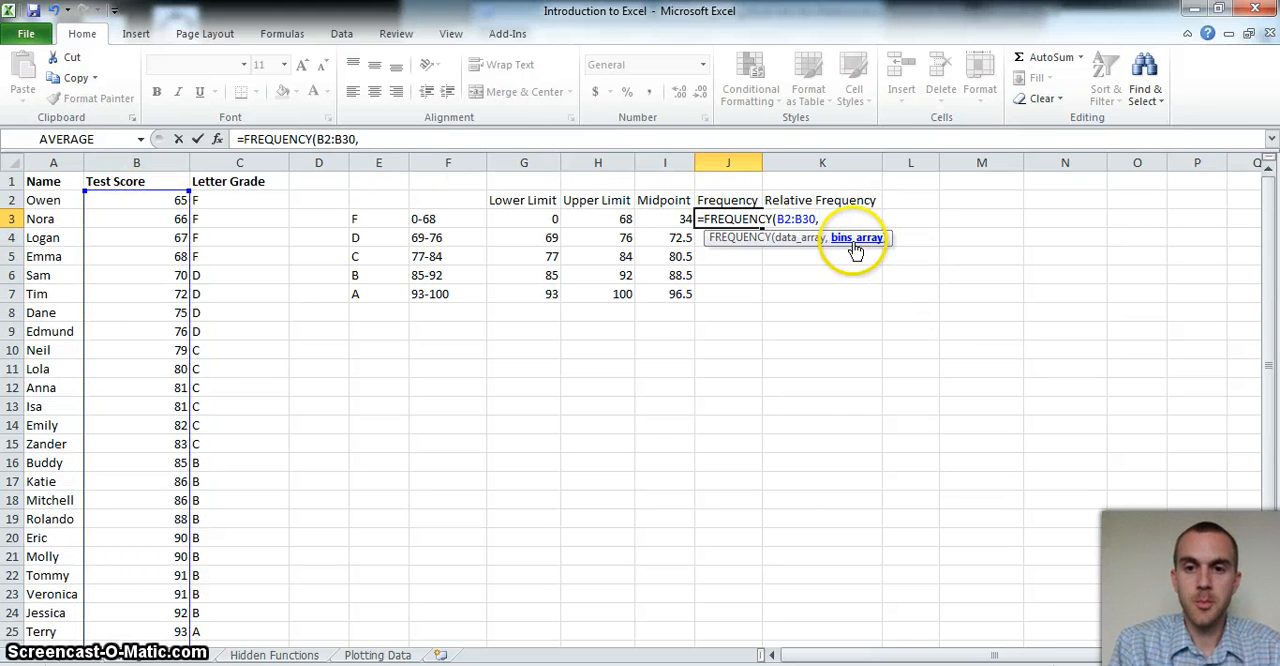
{"action": "left_click", "coordinate": [601, 218]}
{"action": "left_click_drag", "start_coordinate": [601, 218], "coordinate": [596, 290]}
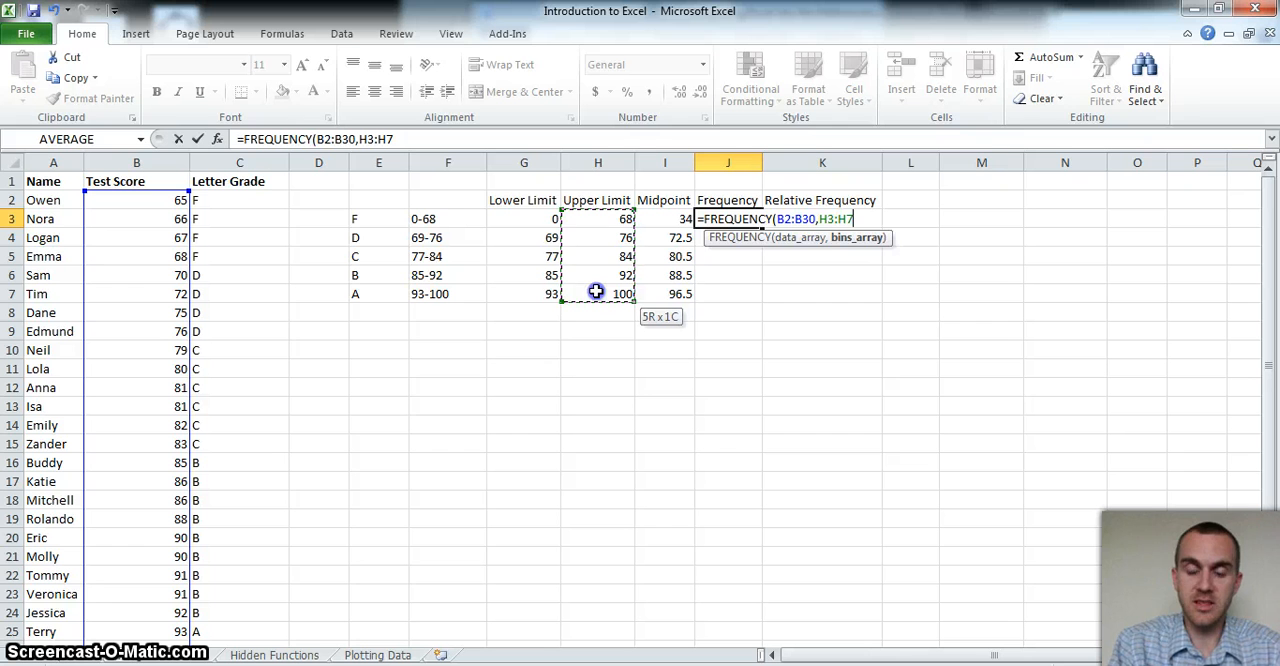
{"action": "left_click_drag", "start_coordinate": [596, 291], "coordinate": [596, 291]}
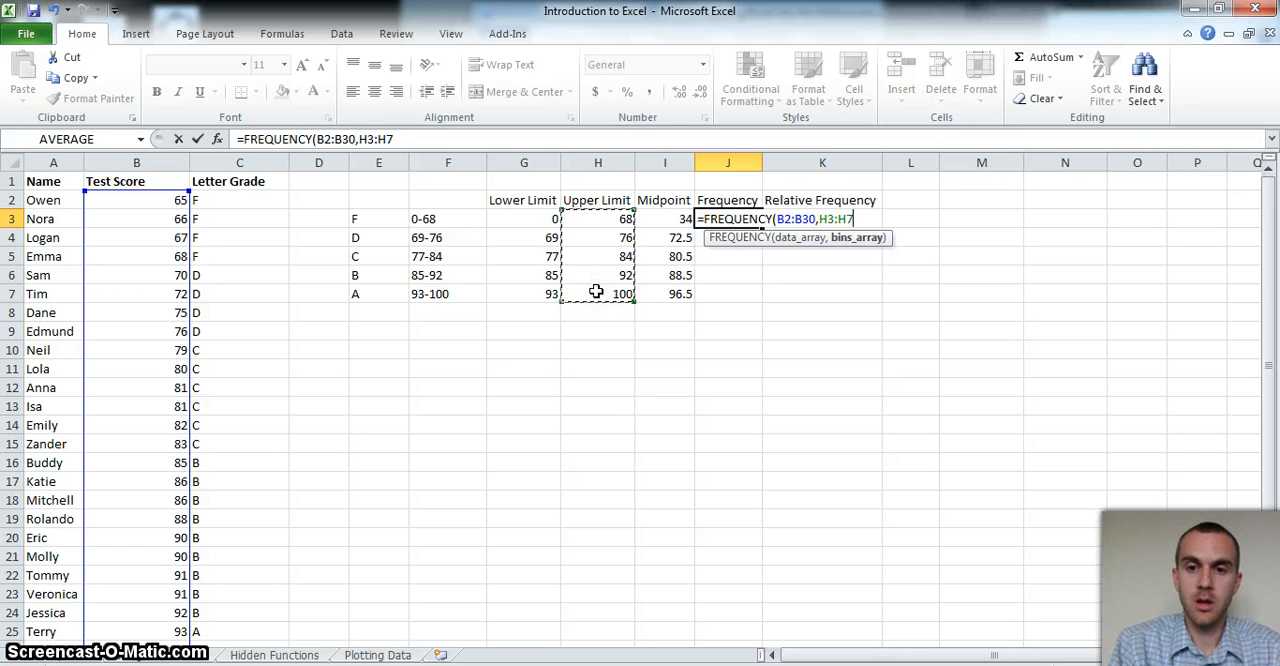
{"action": "type", "text": ")"}
{"action": "key", "text": "Return"}
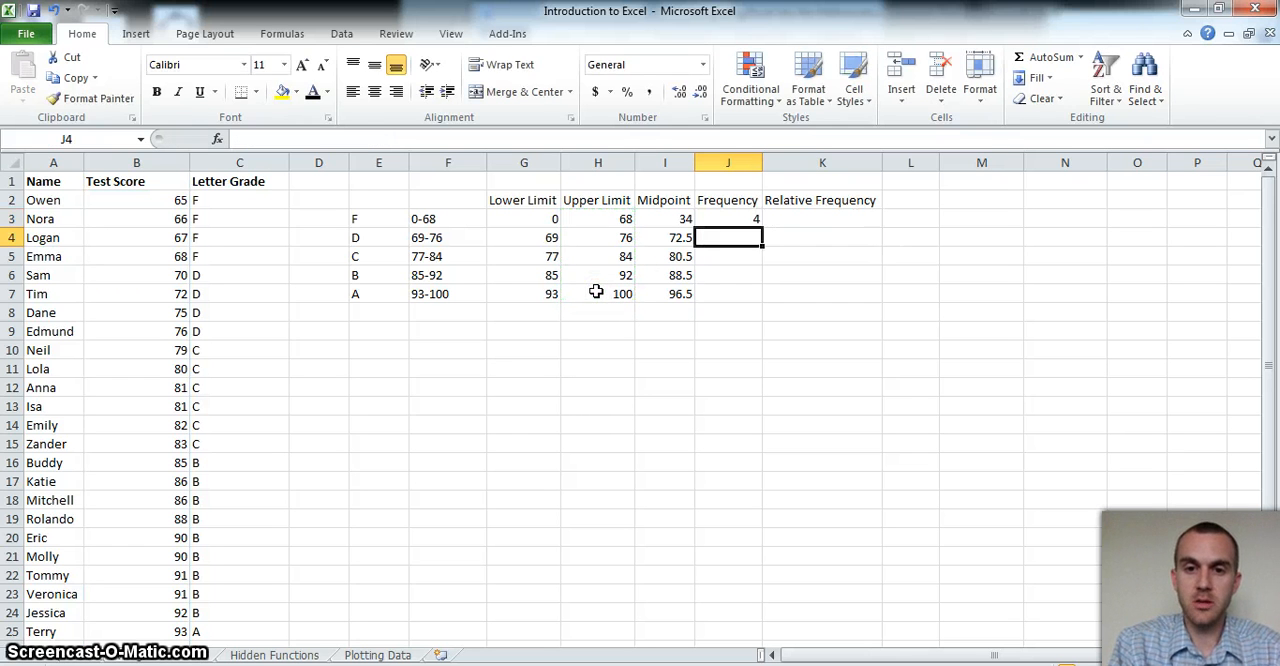
- Try filling the FREQUENCY formula from J3 down through J6, and clear the filled cells J4:J6
{"action": "left_click", "coordinate": [733, 217]}
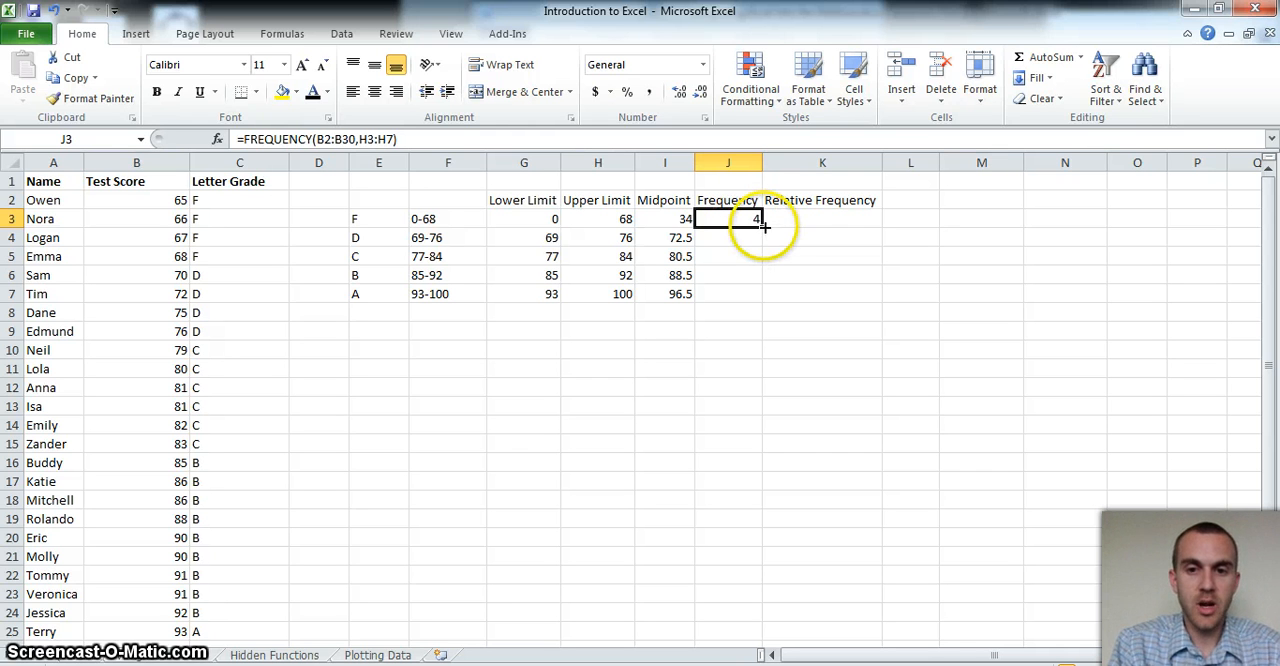
{"action": "left_click_drag", "start_coordinate": [763, 227], "coordinate": [766, 275]}
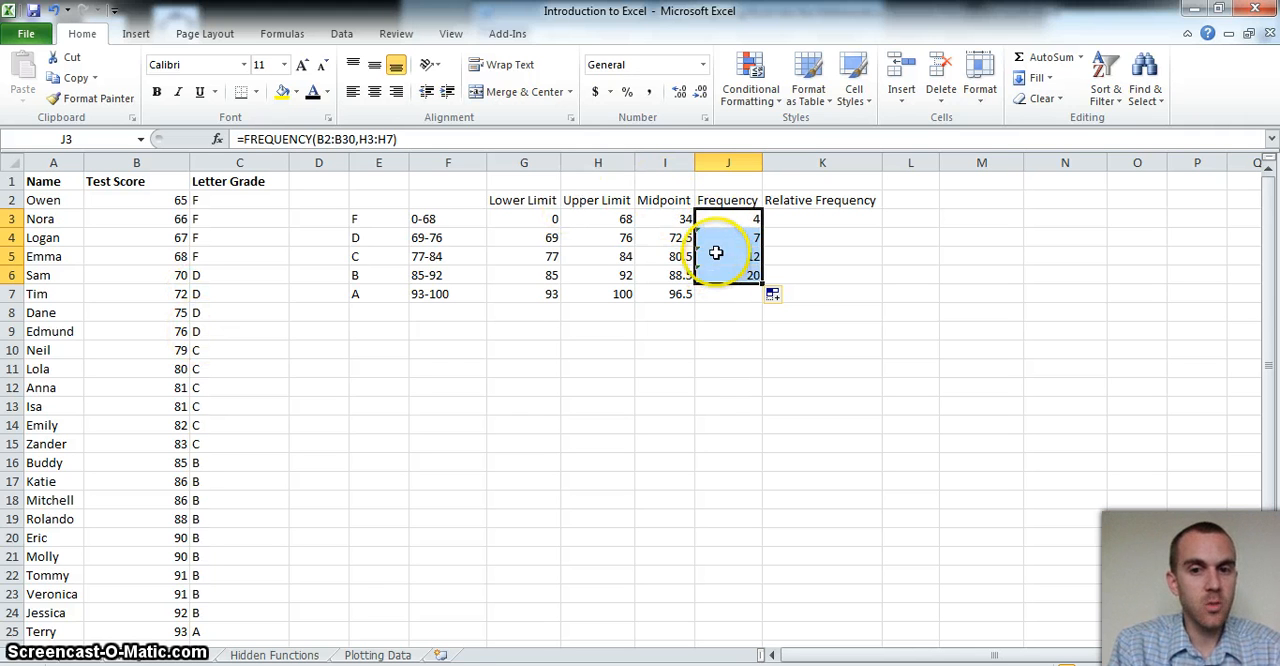
{"action": "left_click_drag", "start_coordinate": [726, 241], "coordinate": [726, 285]}
{"action": "key", "text": "Delete"}
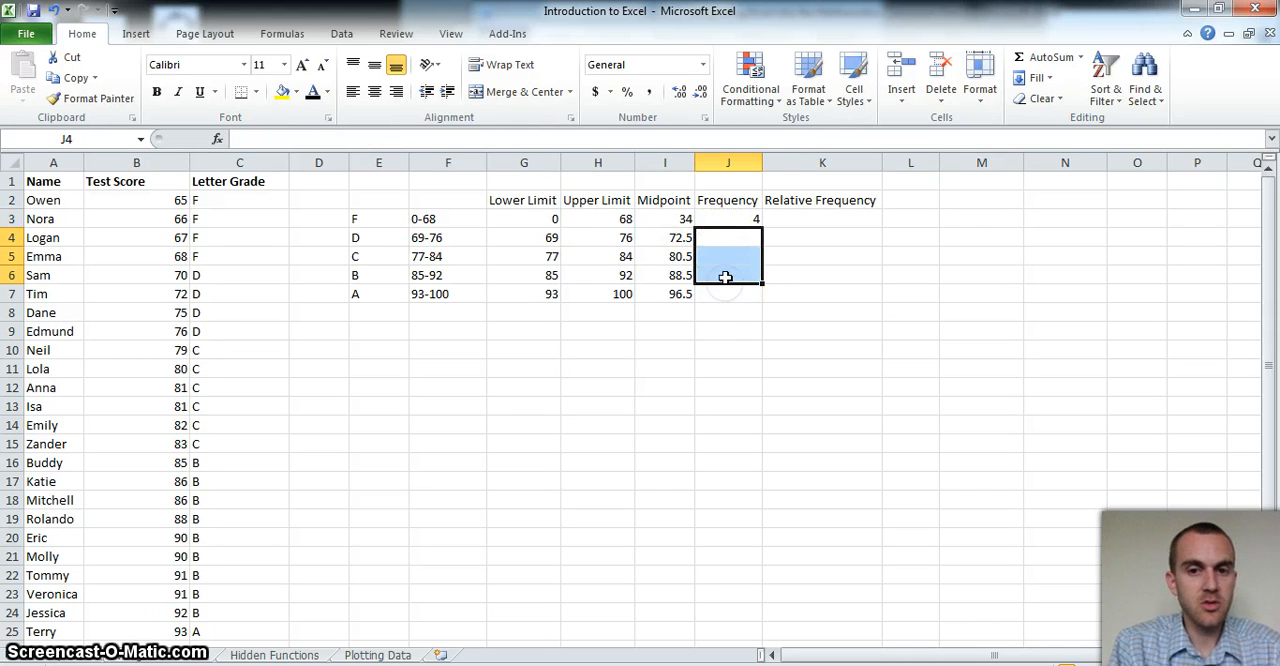
- Re-enter the J3 FREQUENCY formula as an array formula across J3:J7 and check the cells for the second and fourth classes
{"action": "left_click", "coordinate": [728, 219]}
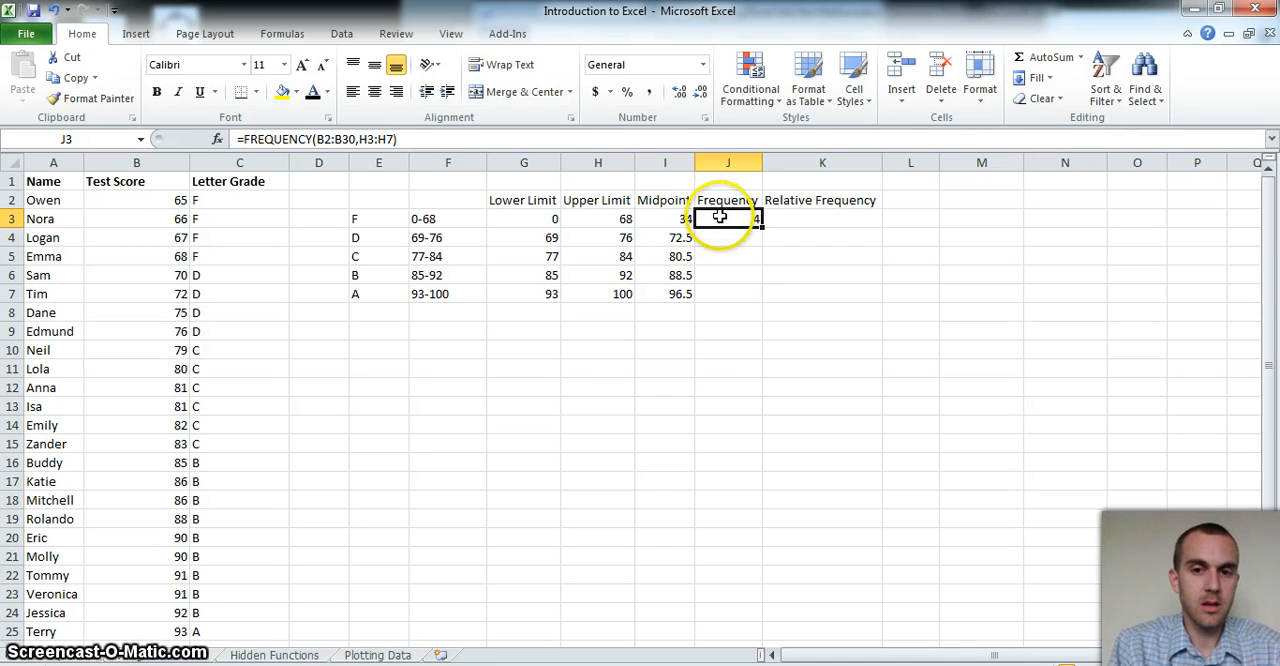
{"action": "left_click_drag", "start_coordinate": [721, 217], "coordinate": [720, 290]}
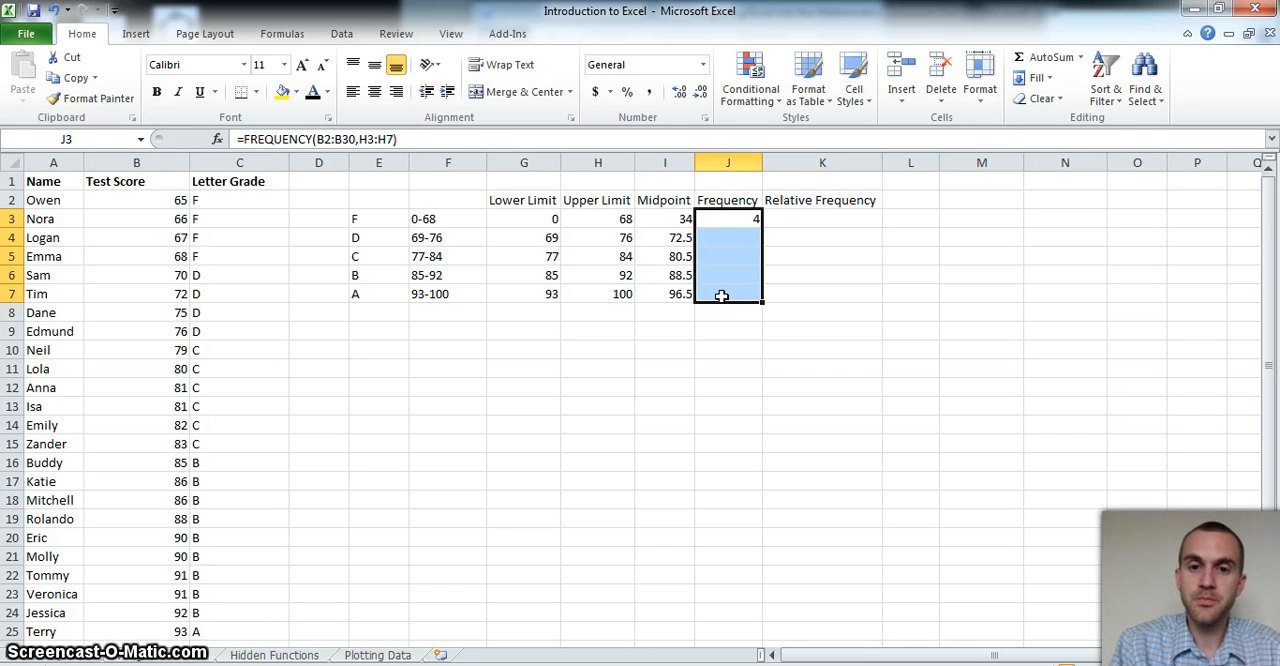
{"action": "left_click", "coordinate": [403, 139]}
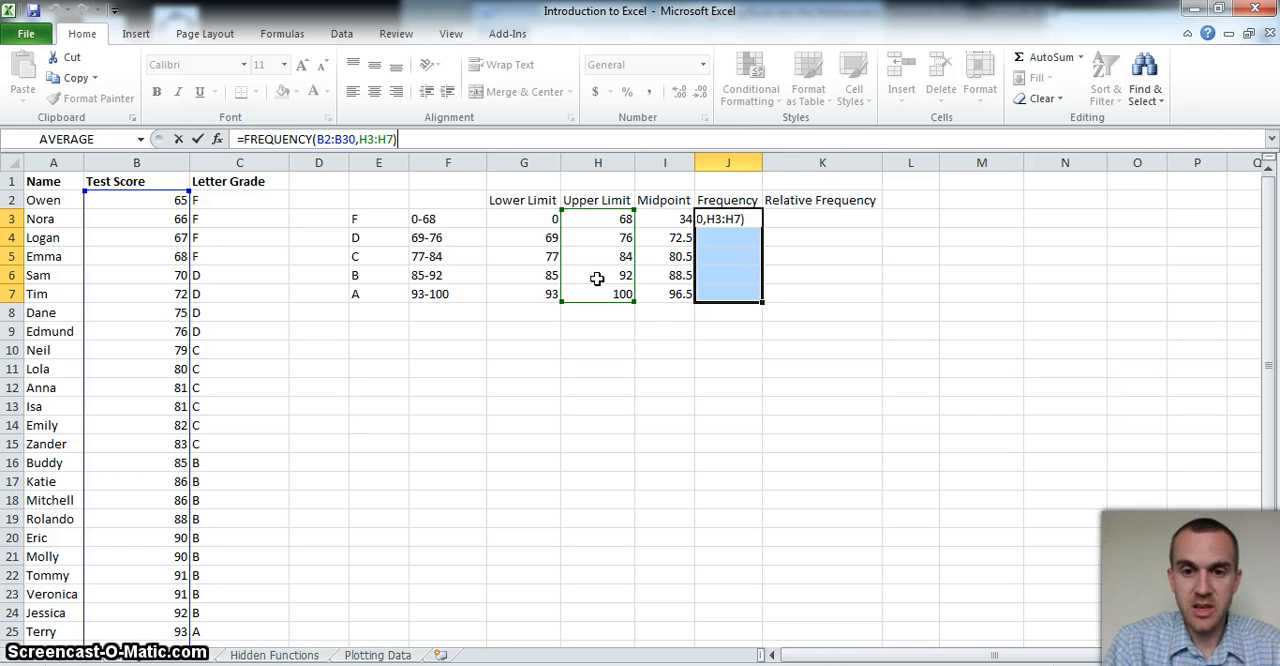
{"action": "key", "text": "ctrl+shift+Return"}
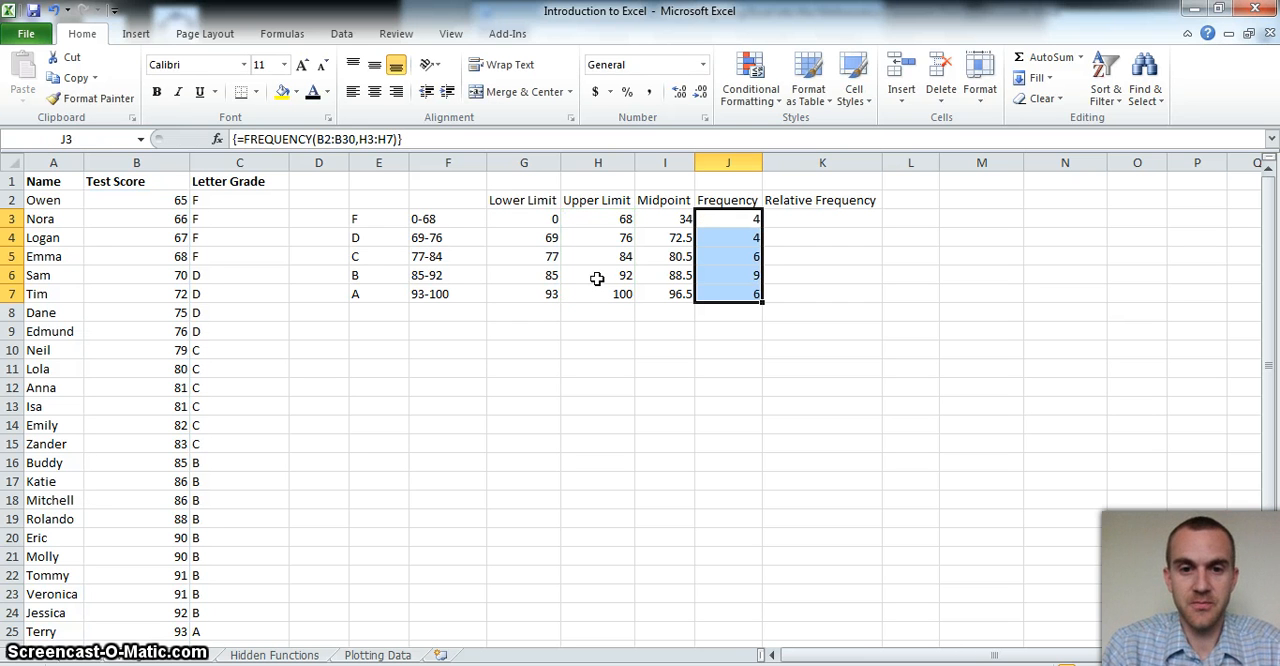
{"action": "left_click", "coordinate": [738, 242]}
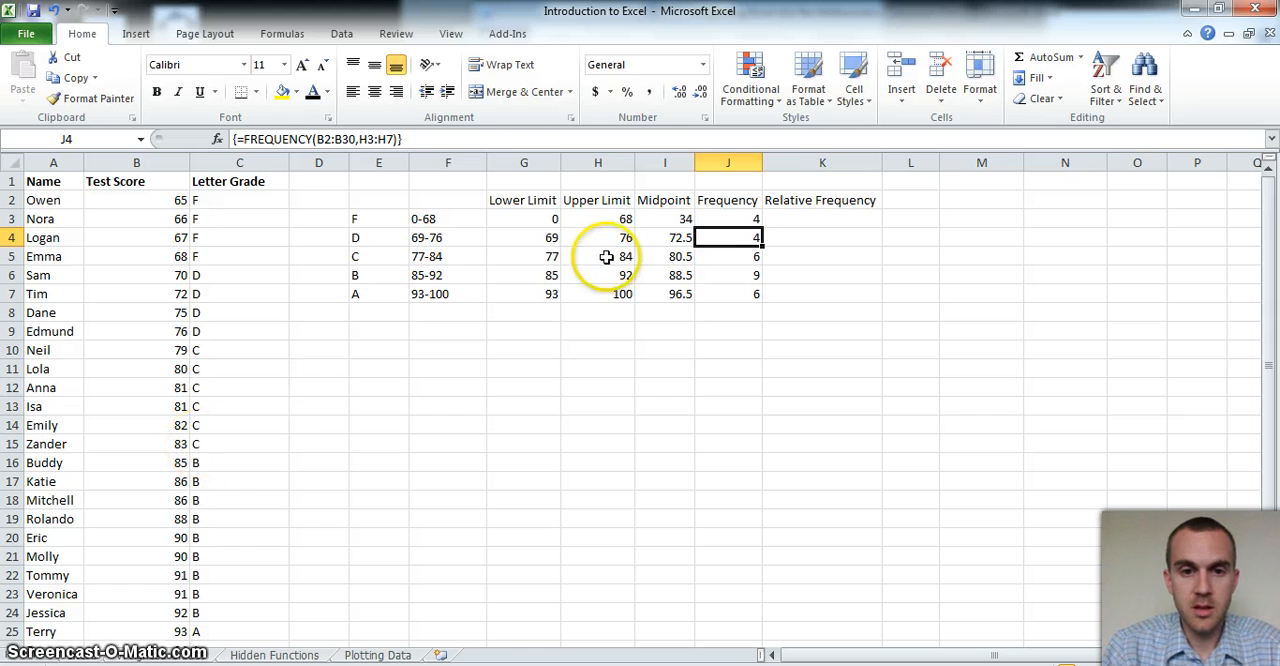
{"action": "left_click", "coordinate": [726, 273]}
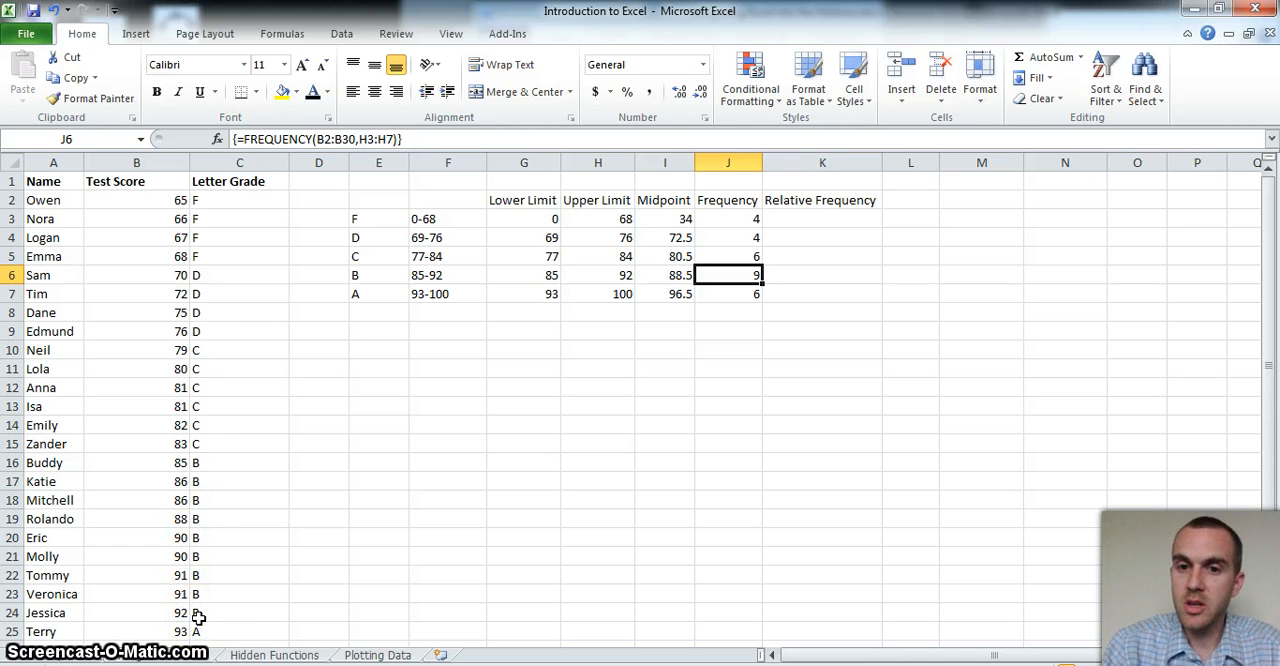
- Total the class frequencies in J9 with =SUM(J3:J7)
{"action": "left_click", "coordinate": [720, 327]}
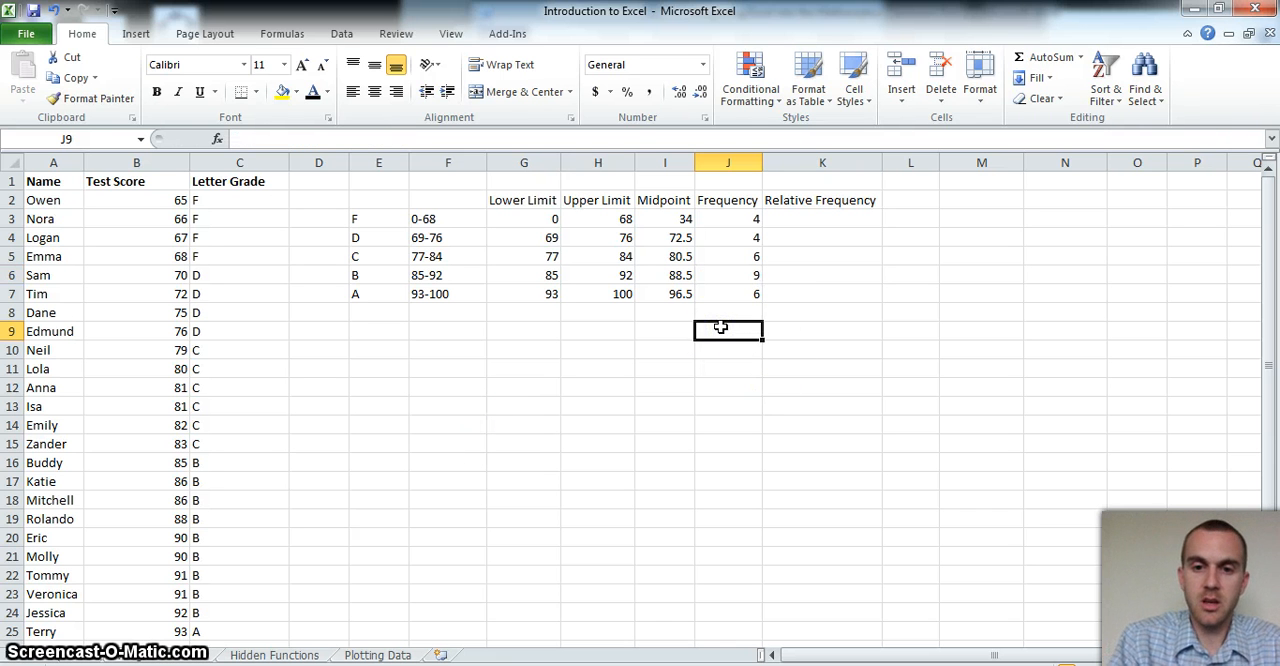
{"action": "type", "text": "=sum("}
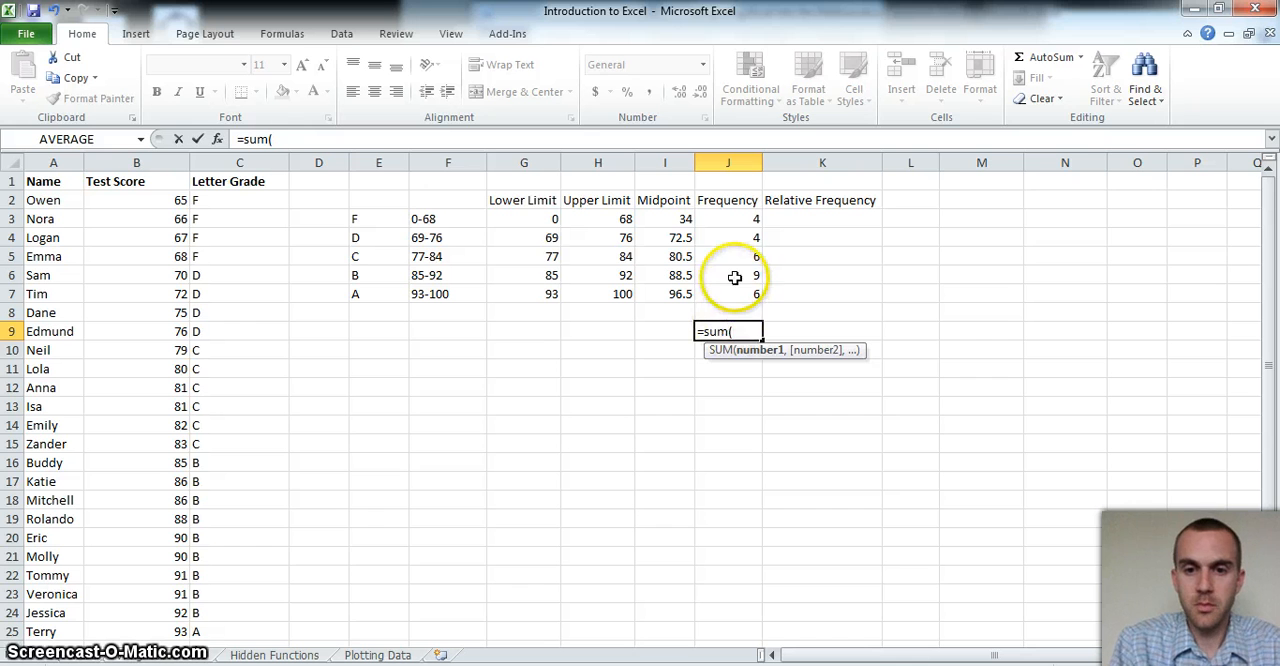
{"action": "left_click_drag", "start_coordinate": [736, 293], "coordinate": [735, 218]}
{"action": "type", "text": ")"}
{"action": "key", "text": "Return"}
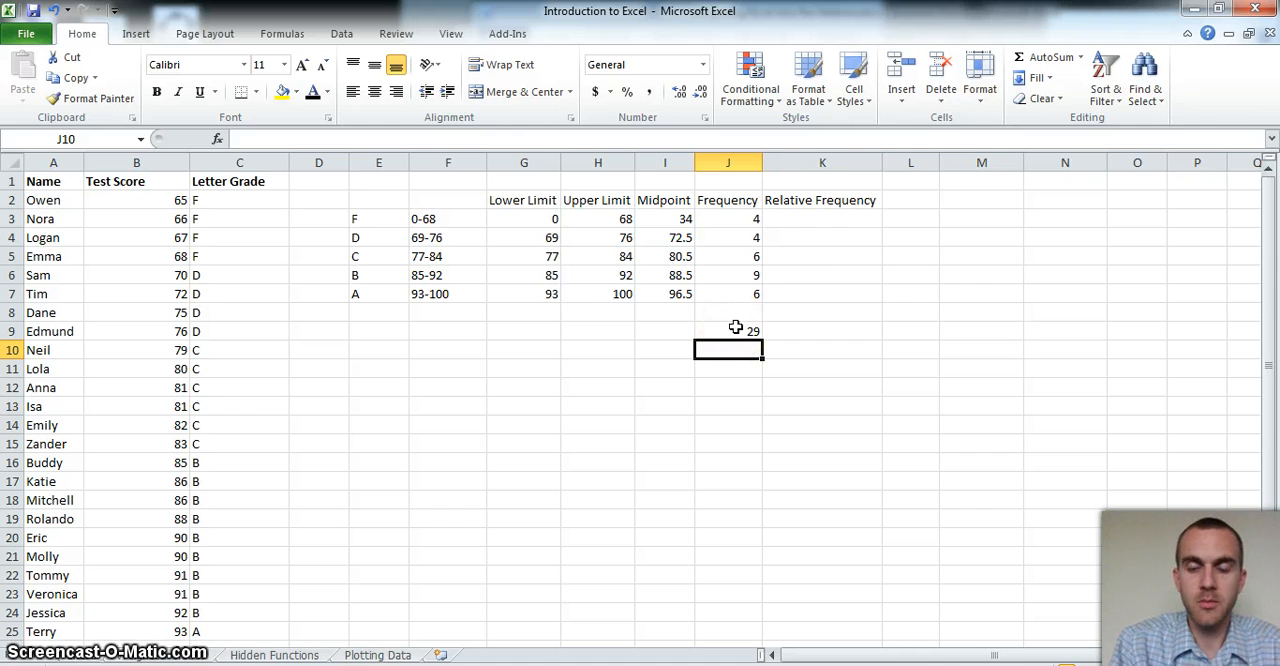
- Calculate the first relative frequency in K3 with =J3/J9 and fill the formula down through K7
{"action": "left_click", "coordinate": [801, 219]}
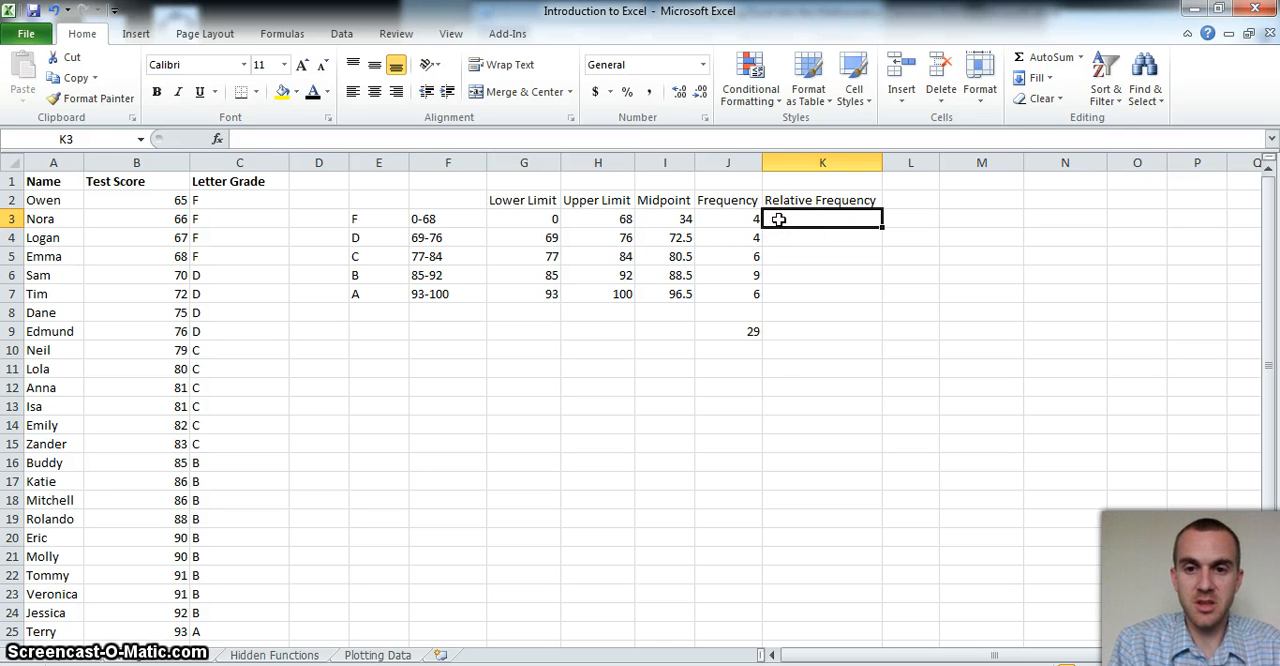
{"action": "type", "text": "="}
{"action": "left_click", "coordinate": [730, 219]}
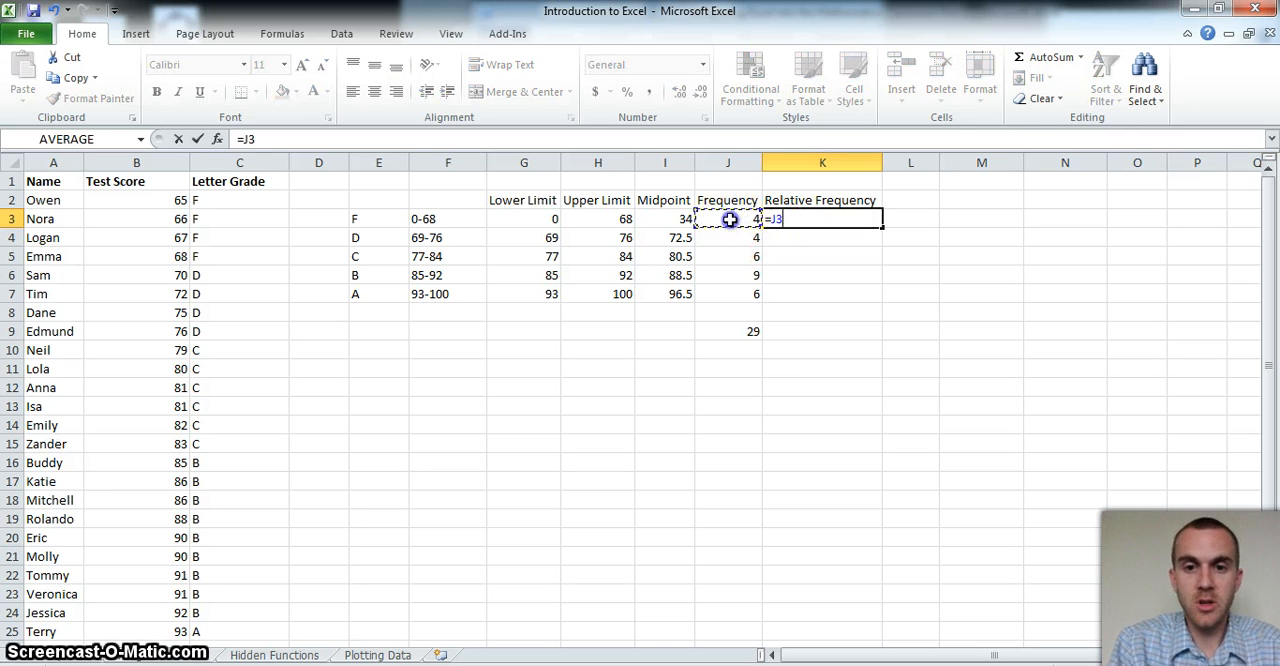
{"action": "type", "text": "/"}
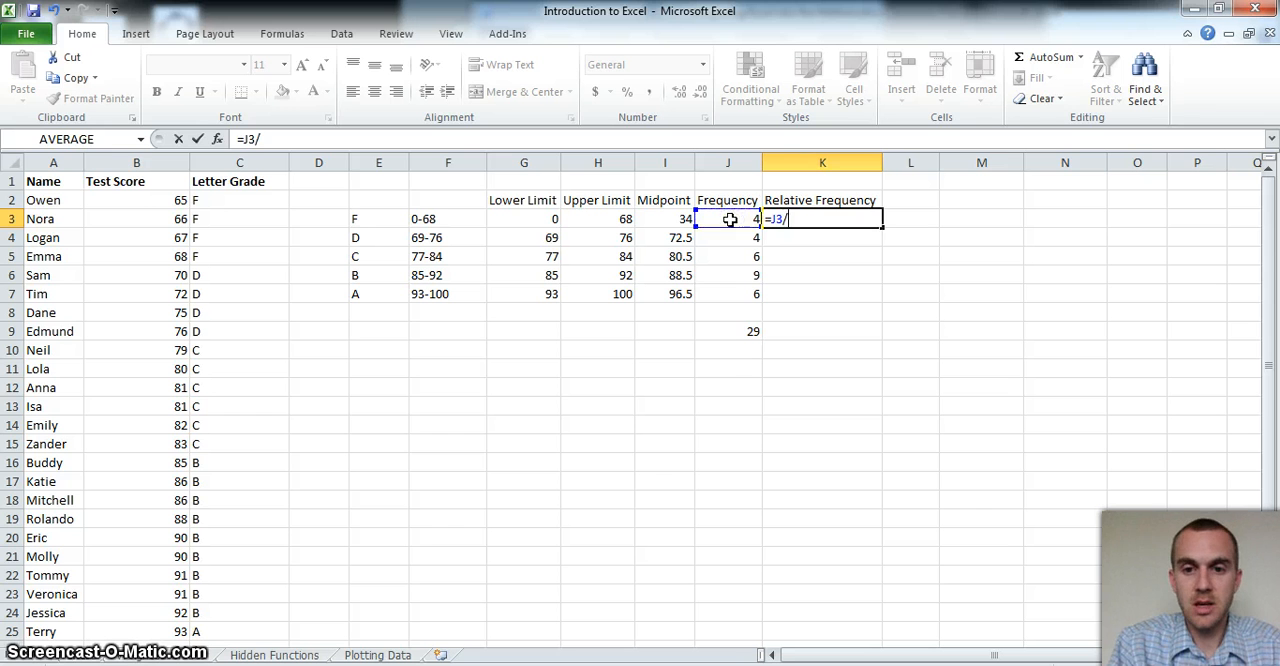
{"action": "left_click", "coordinate": [723, 337]}
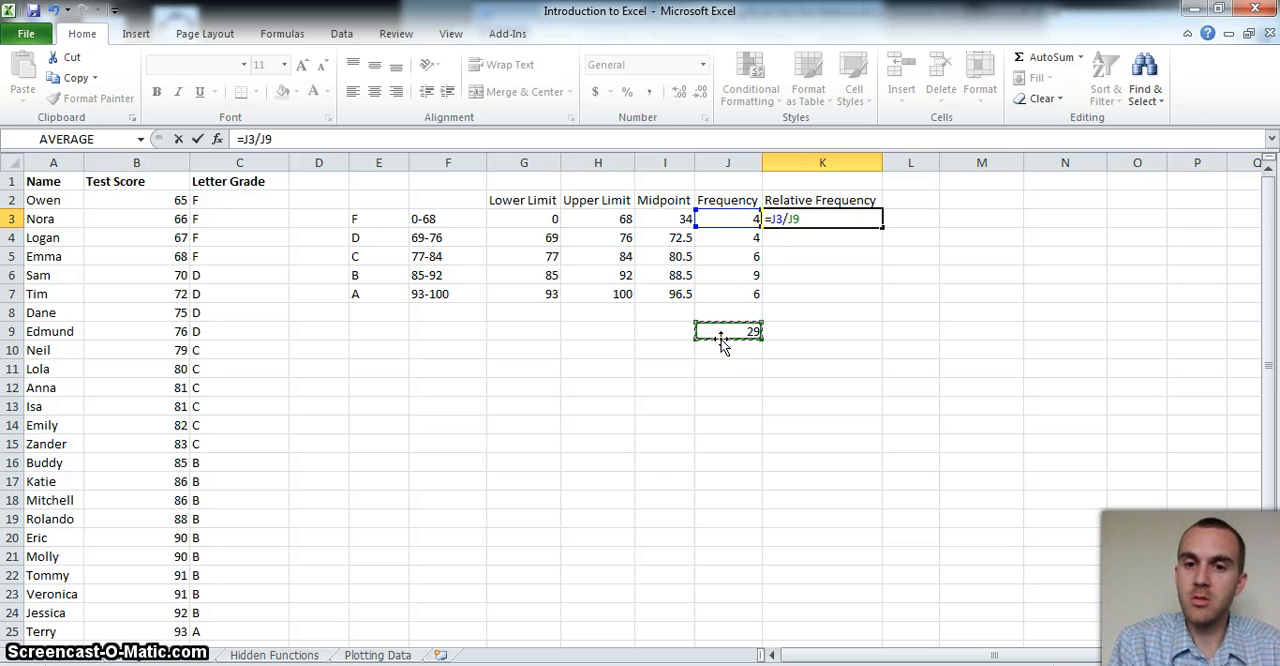
{"action": "key", "text": "Return"}
{"action": "left_click", "coordinate": [818, 222]}
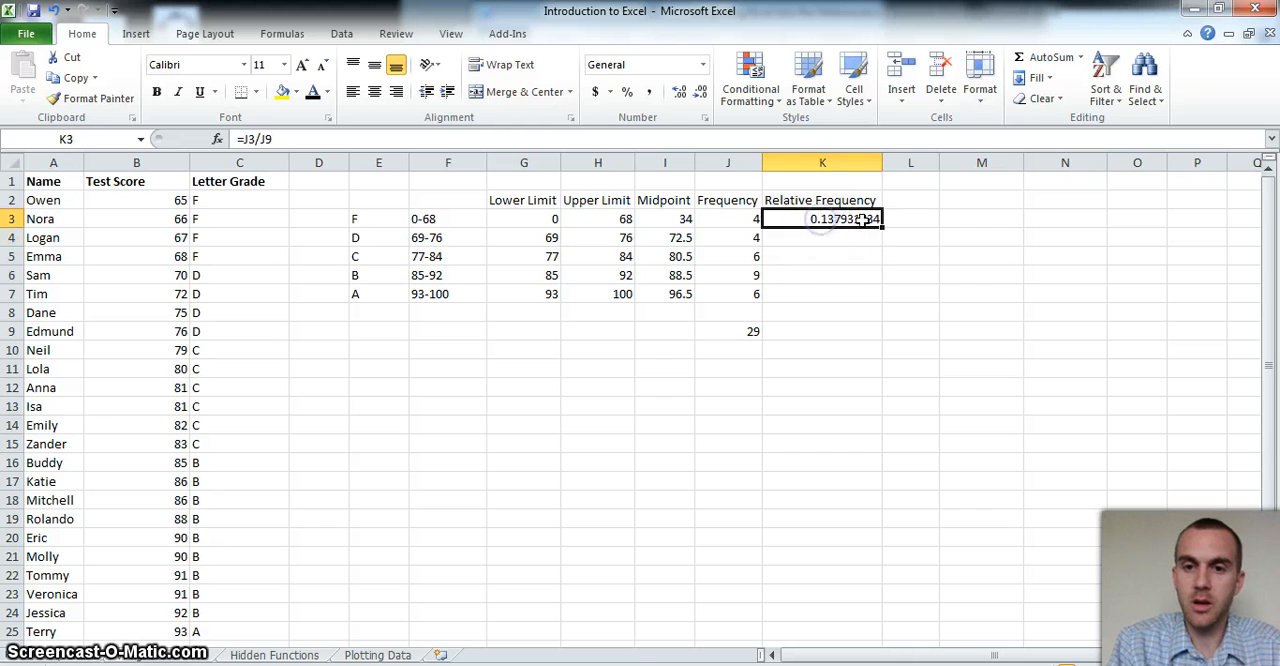
{"action": "left_click_drag", "start_coordinate": [881, 228], "coordinate": [878, 303]}
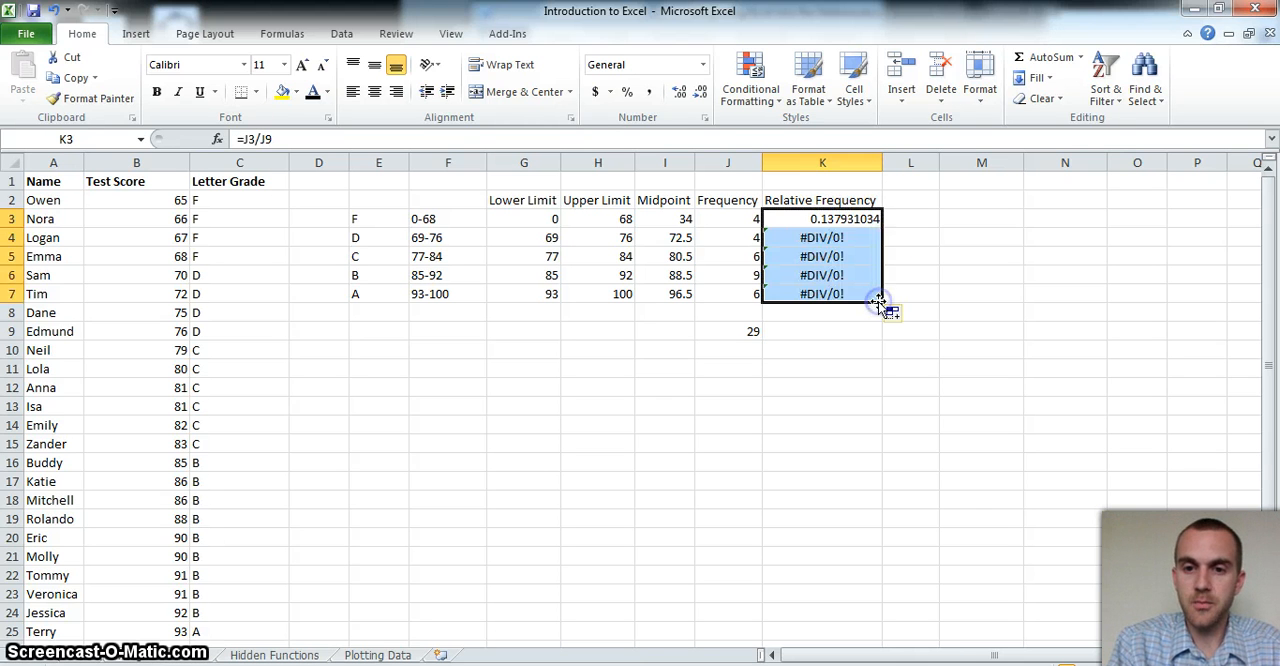
- Edit the K3 formula to anchor its reference to the total in J9 with dollar signs
{"action": "left_click", "coordinate": [816, 220]}
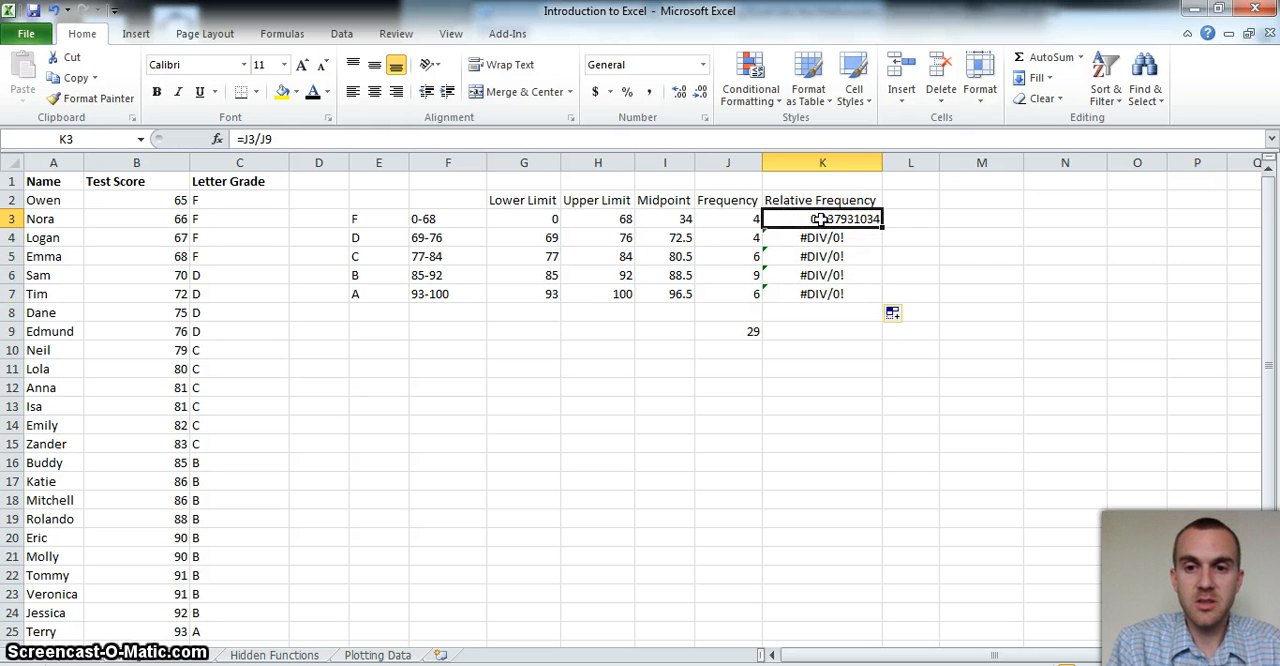
{"action": "double_click", "coordinate": [818, 220]}
{"action": "left_click", "coordinate": [789, 219]}
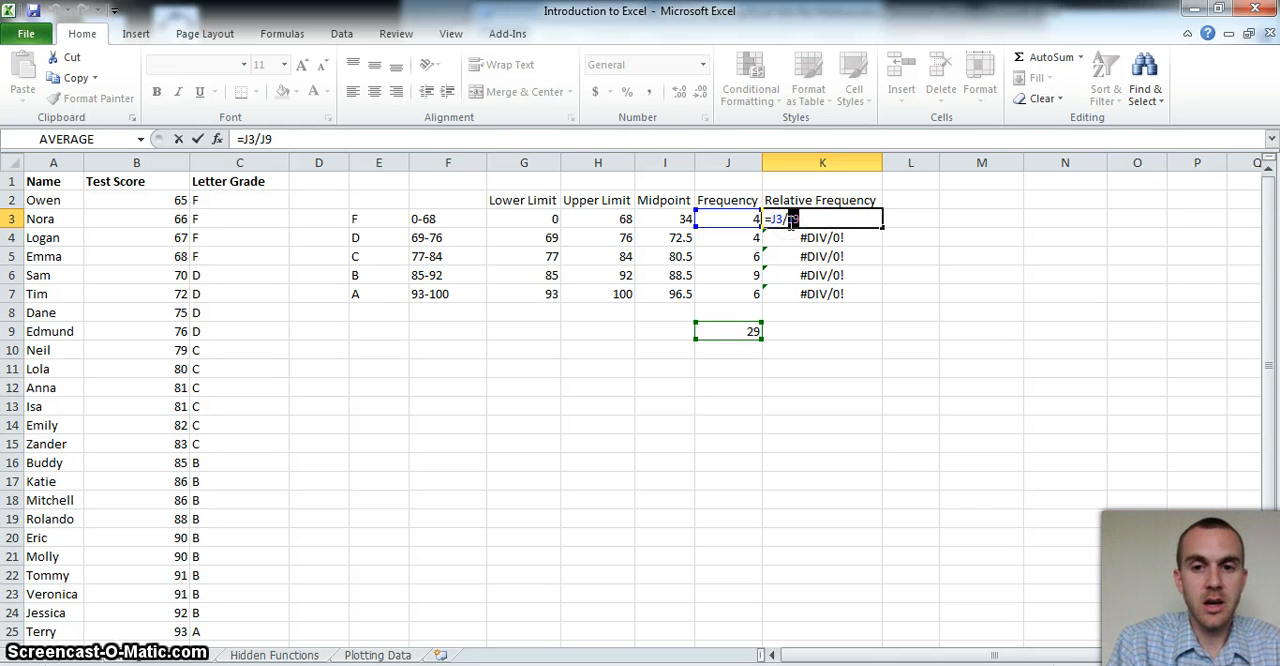
{"action": "left_click", "coordinate": [736, 331]}
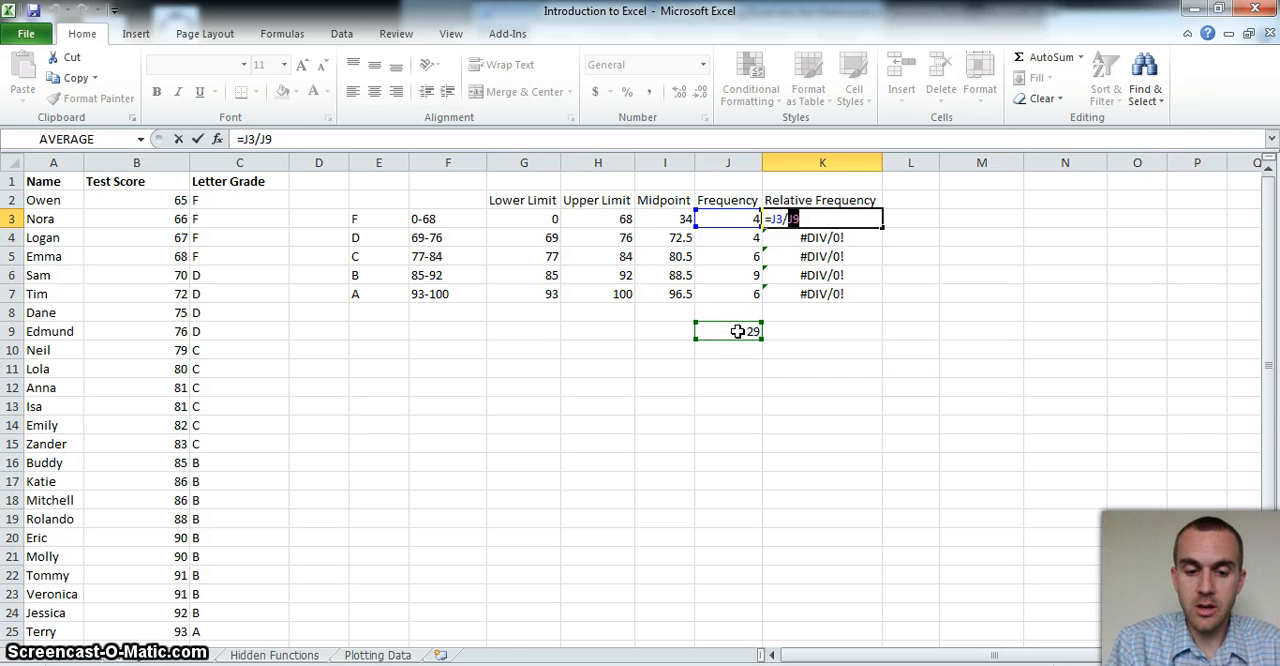
{"action": "left_click", "coordinate": [777, 220]}
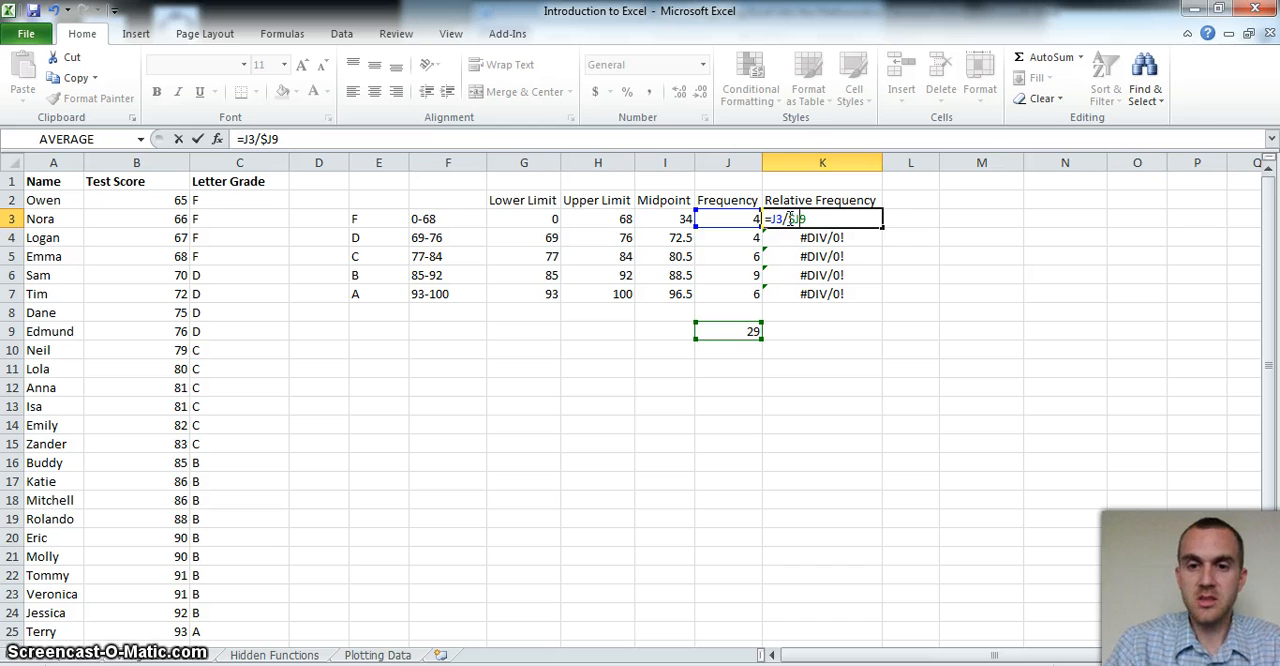
{"action": "key", "text": "Return"}
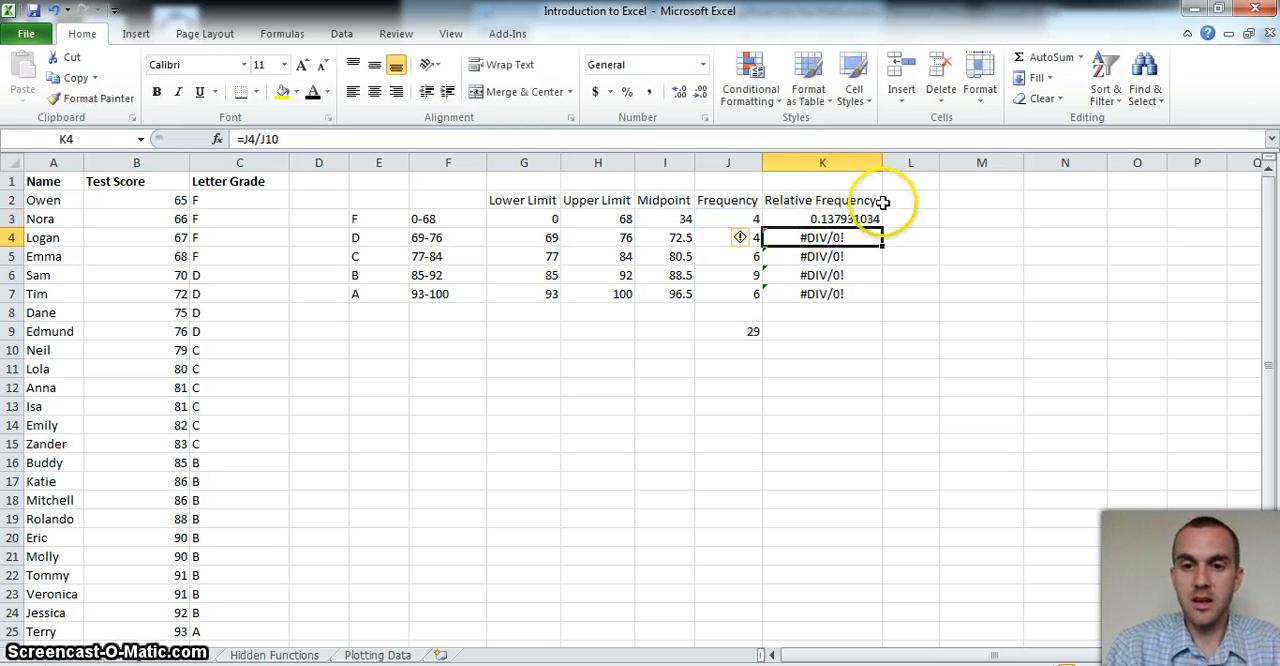
- Fill the anchored relative frequency formula =J3/$J$9 from K3 down through K7
{"action": "left_click", "coordinate": [865, 218]}
{"action": "left_click_drag", "start_coordinate": [878, 228], "coordinate": [880, 304]}
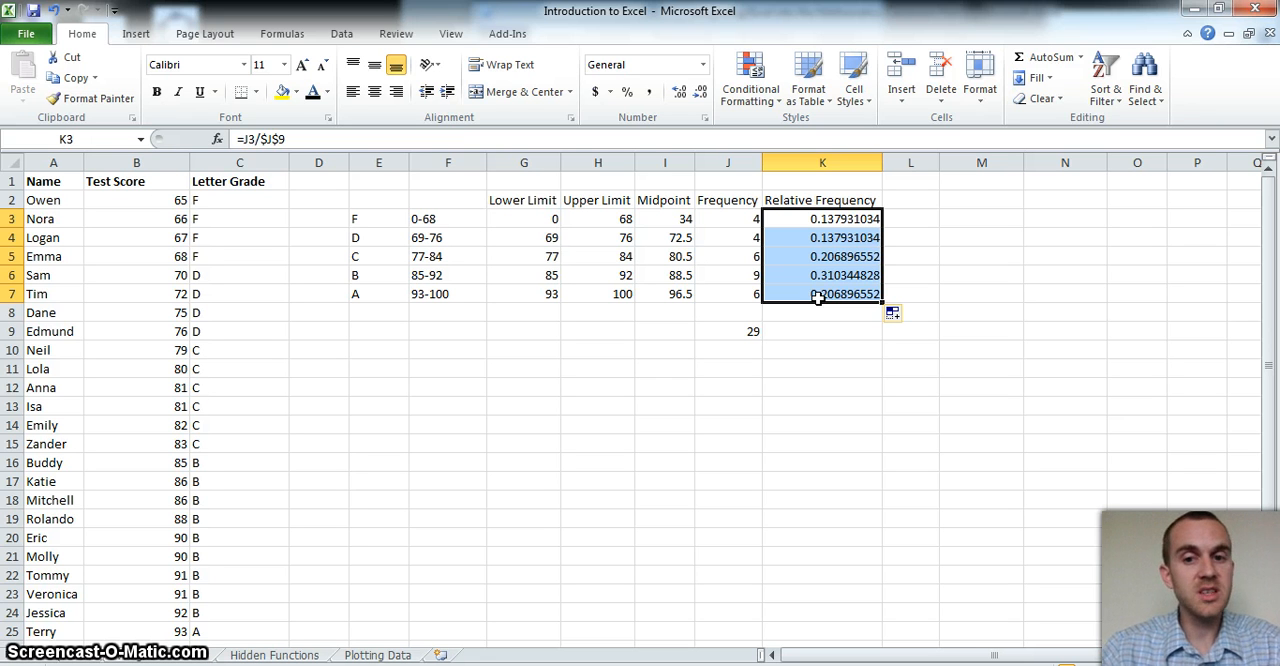
- Insert a 2-D clustered column chart of the frequencies in J3:J7 and move it below the frequency table
{"action": "left_click", "coordinate": [747, 218]}
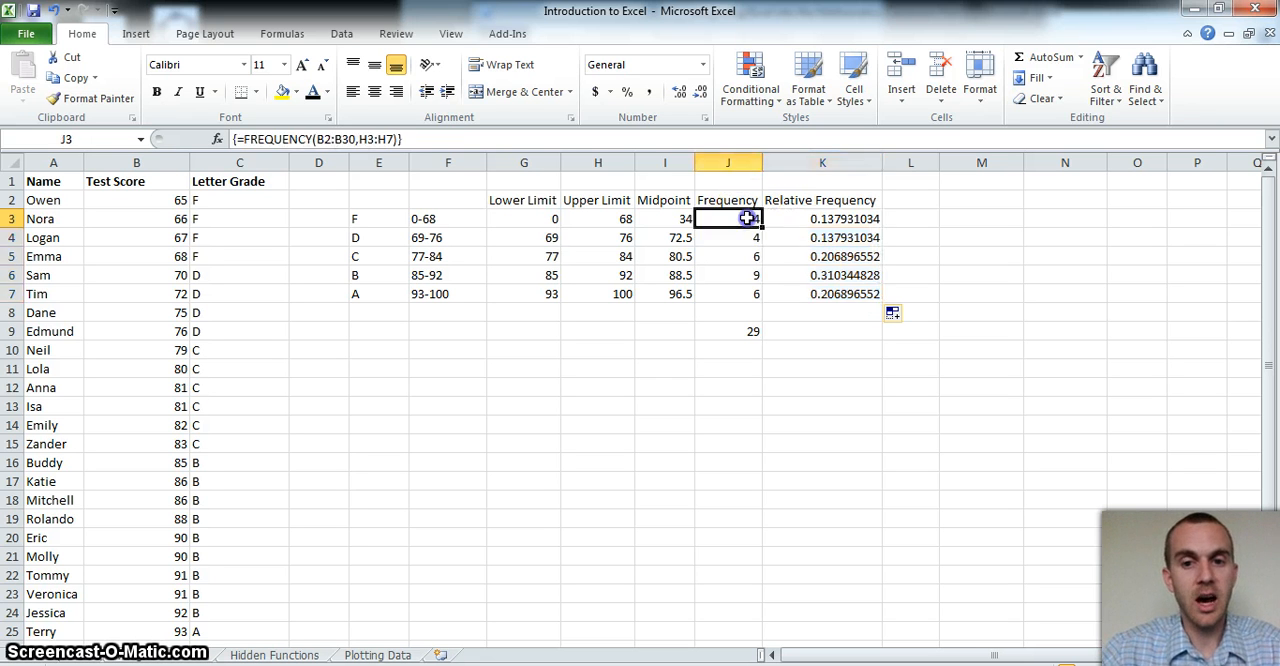
{"action": "left_click_drag", "start_coordinate": [747, 218], "coordinate": [744, 294]}
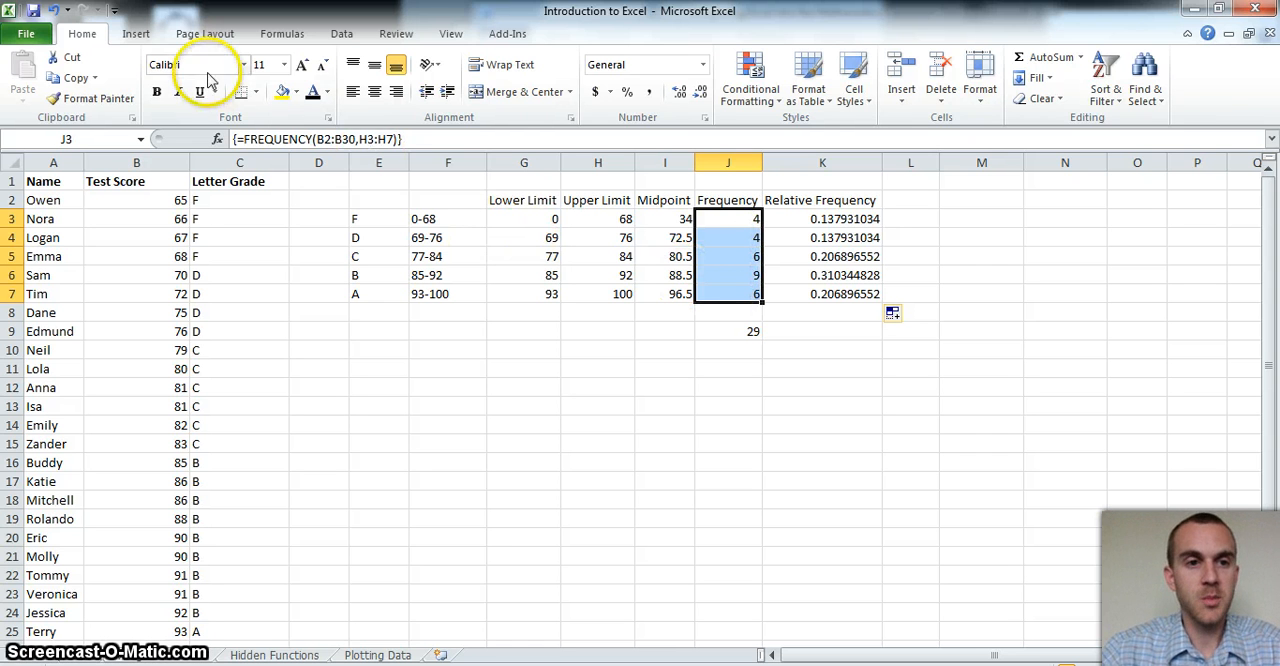
{"action": "left_click", "coordinate": [132, 34]}
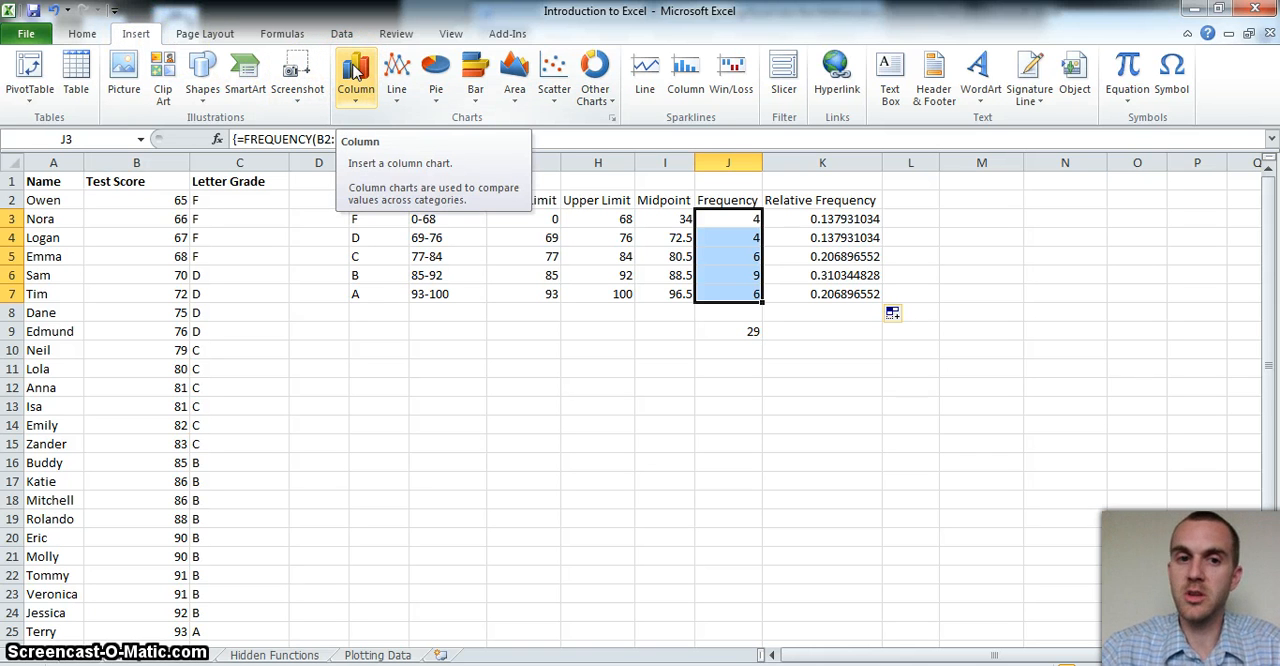
{"action": "left_click", "coordinate": [356, 70]}
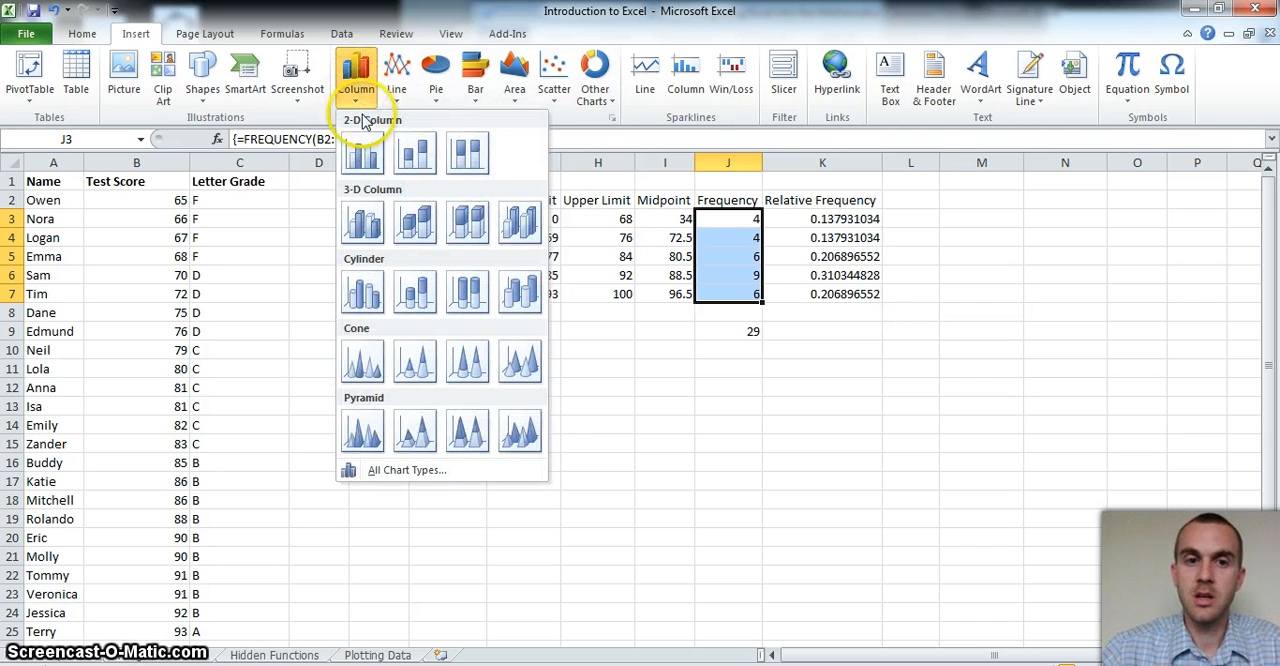
{"action": "left_click", "coordinate": [363, 152]}
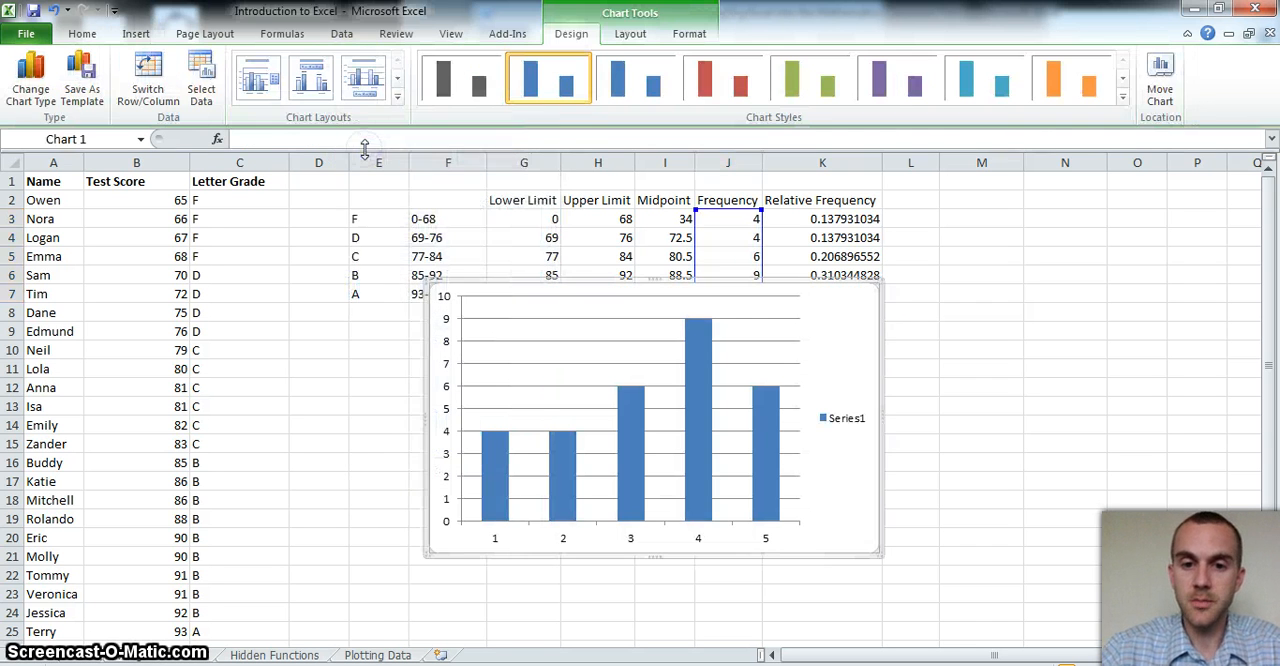
{"action": "left_click_drag", "start_coordinate": [597, 288], "coordinate": [610, 337]}
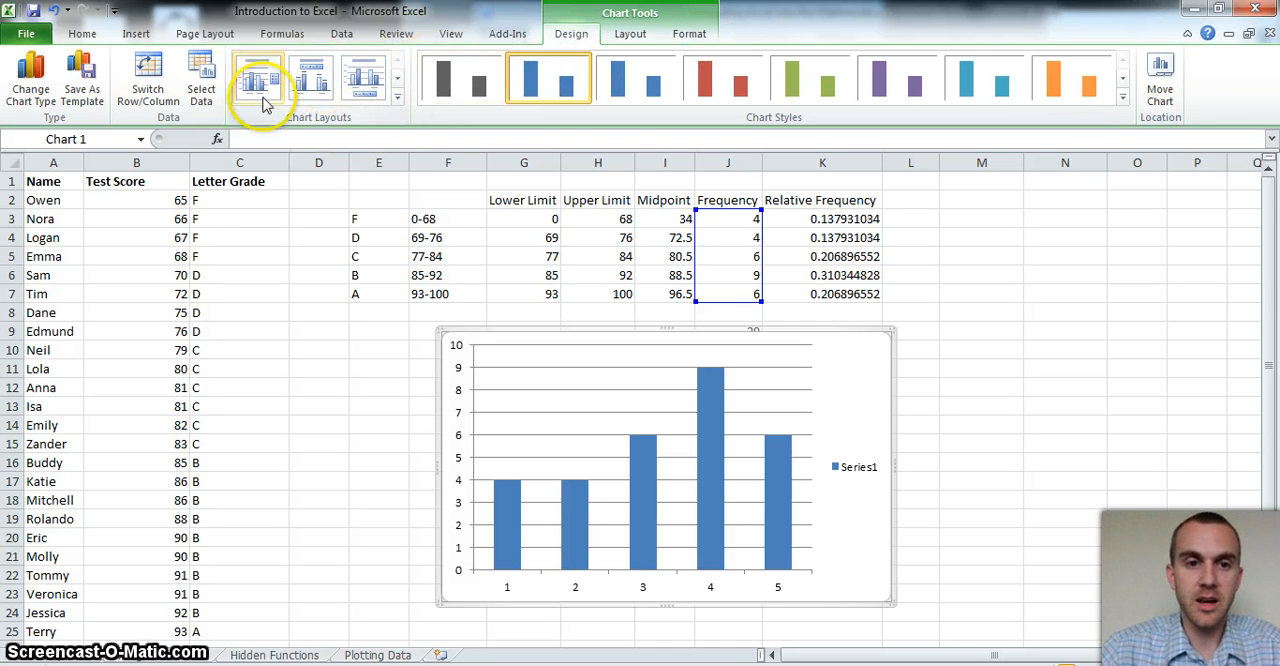
- Apply the histogram-style chart layout with touching bars and axis titles, and title the chart "Test Grades"
{"action": "left_click", "coordinate": [398, 98]}
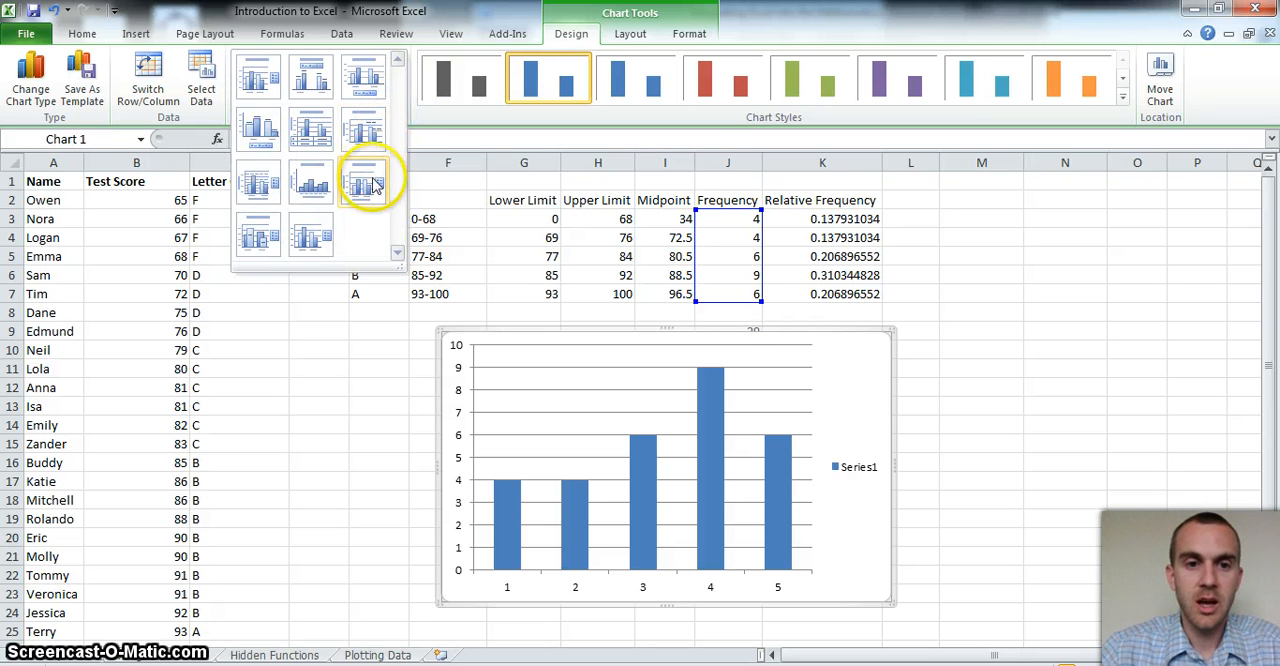
{"action": "left_click", "coordinate": [312, 195]}
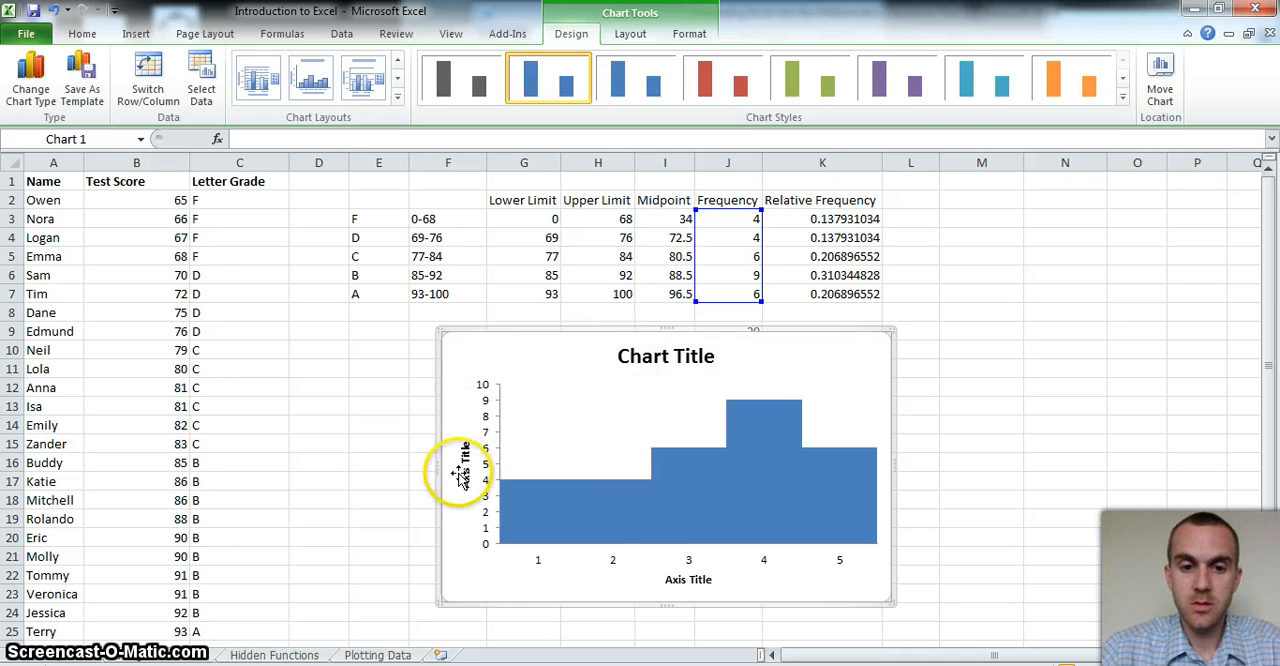
{"action": "left_click", "coordinate": [645, 360]}
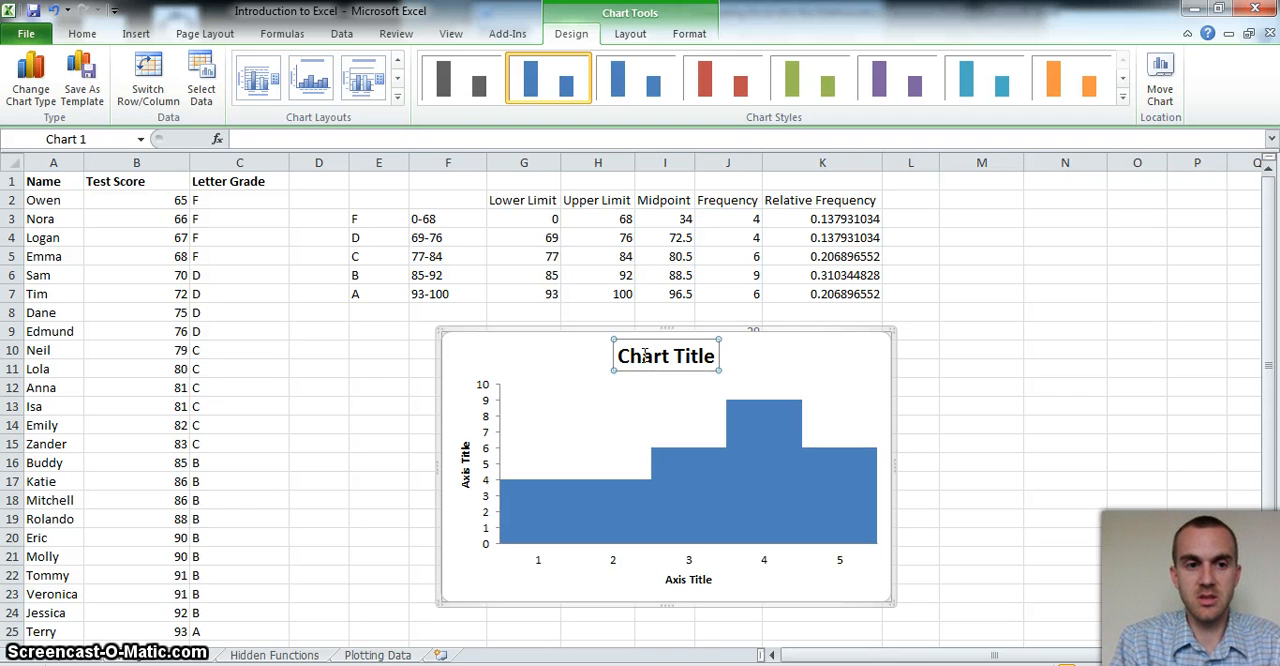
{"action": "type", "text": "Test Grades"}
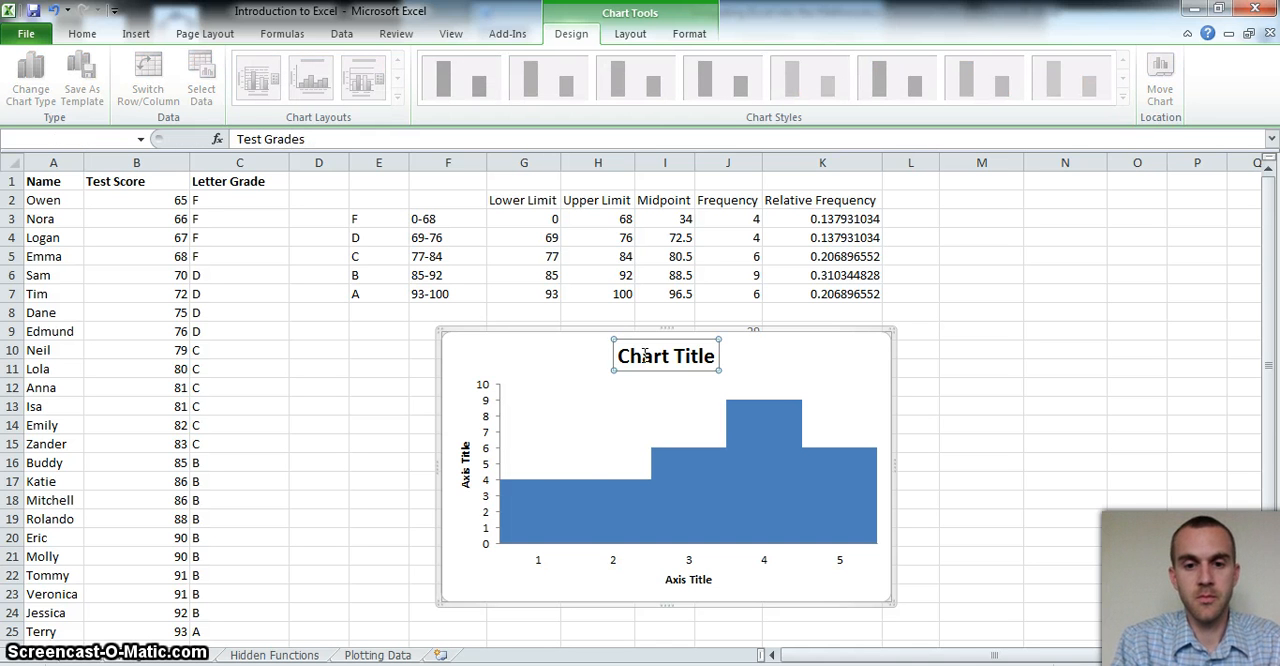
{"action": "key", "text": "Return"}
- Title the chart's vertical axis "Frequency" and its horizontal axis "Grades By Letter"
{"action": "left_click", "coordinate": [463, 468]}
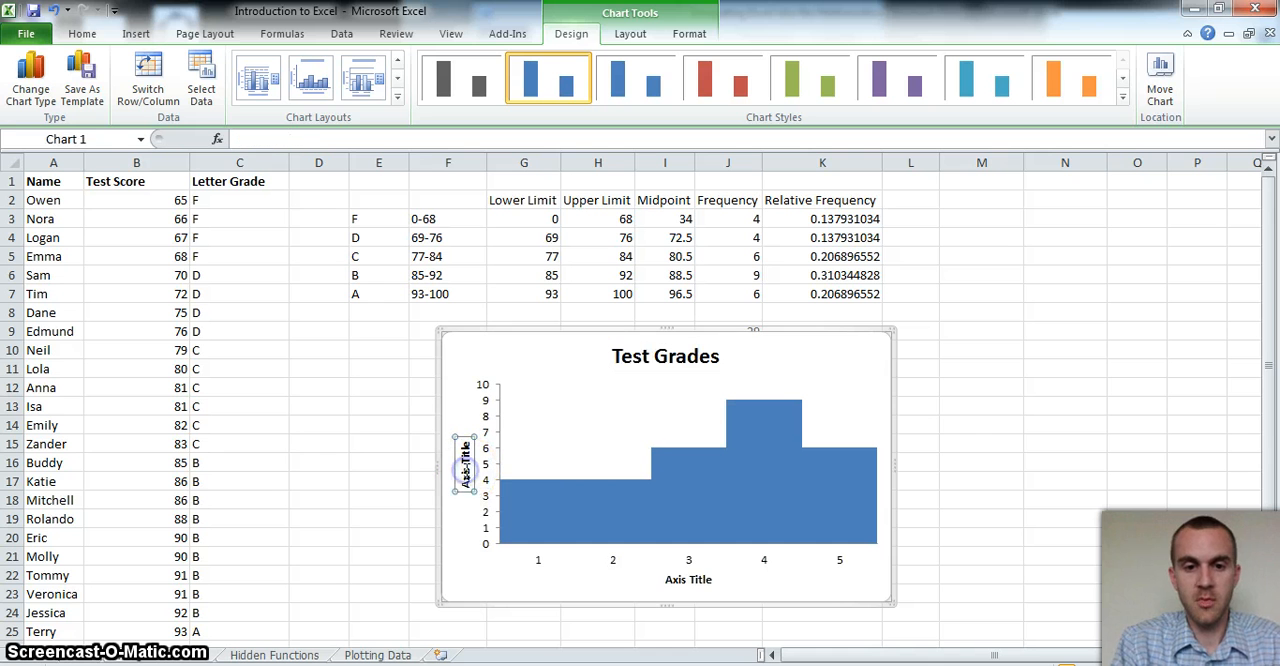
{"action": "type", "text": "Frequency"}
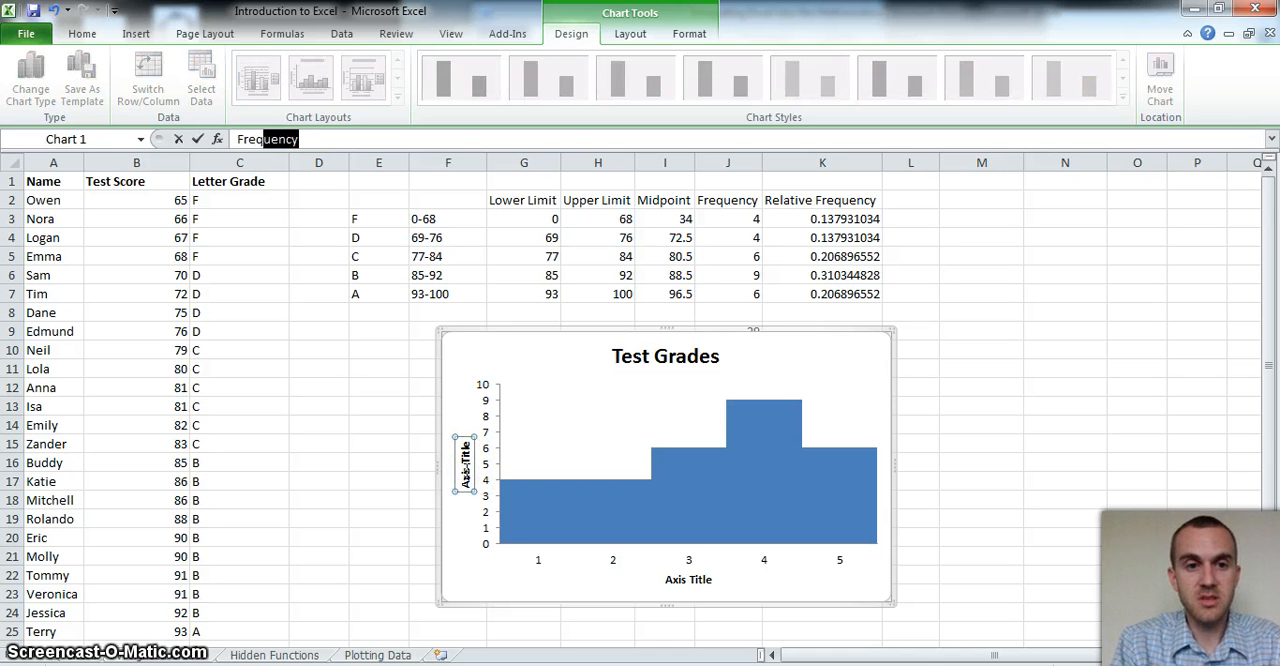
{"action": "key", "text": "Return"}
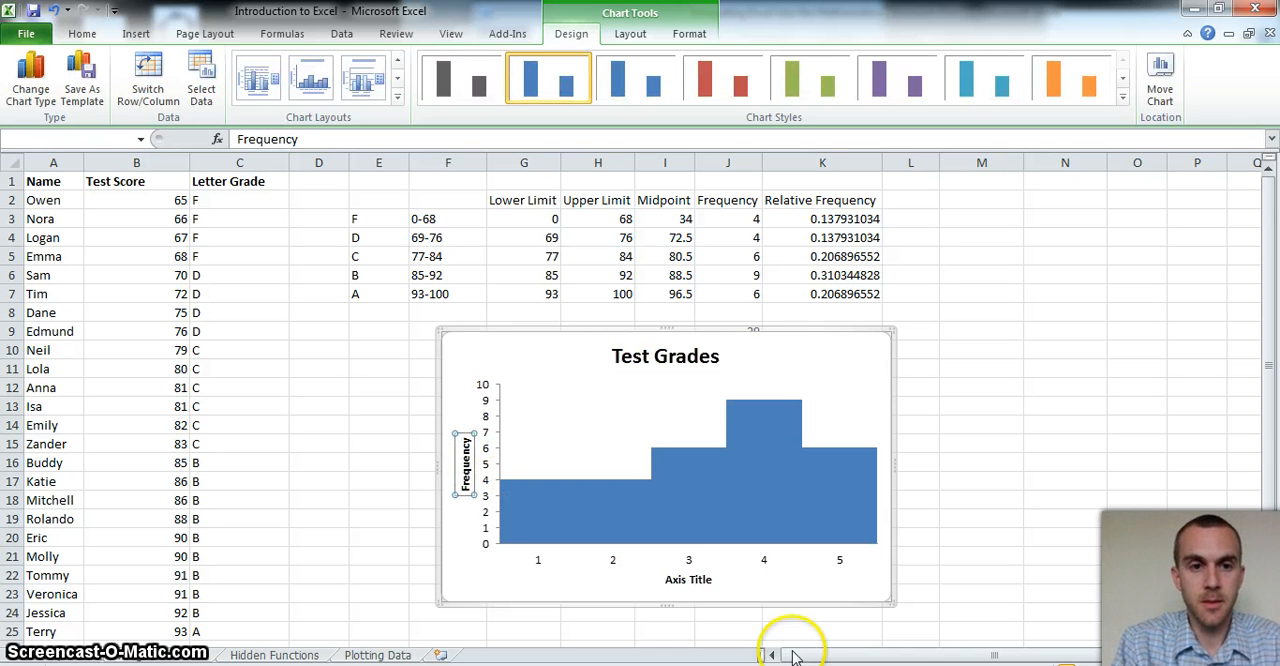
{"action": "left_click", "coordinate": [688, 580]}
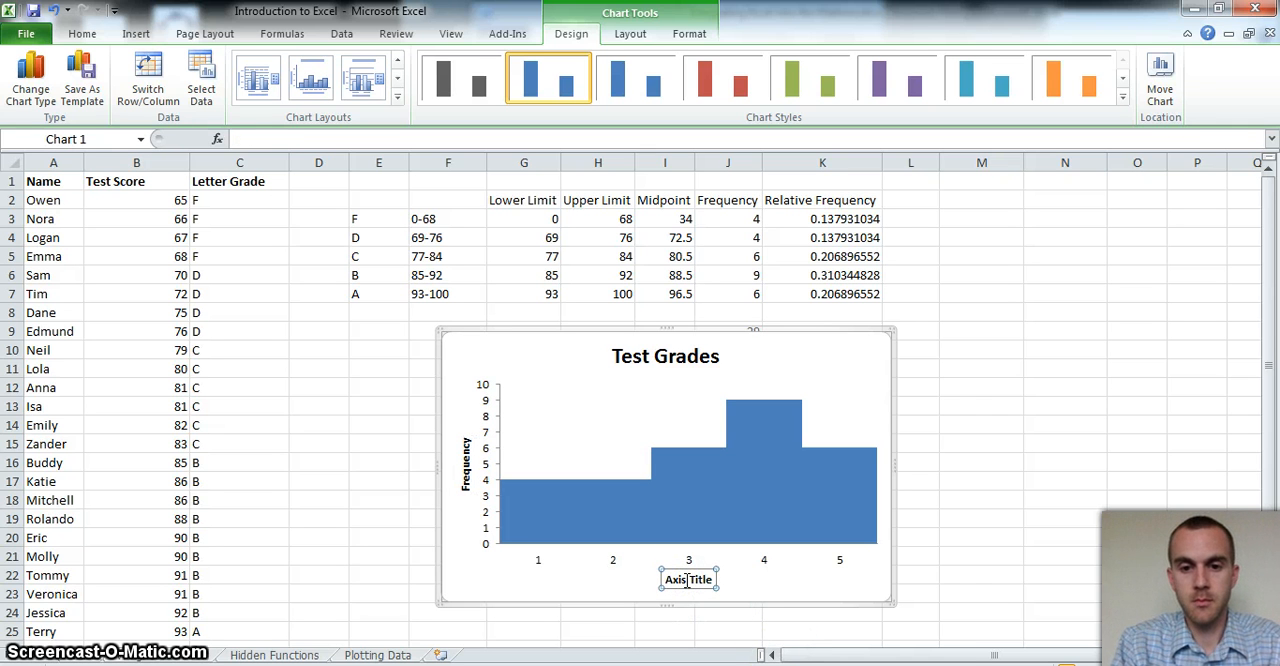
{"action": "type", "text": "Grade"}
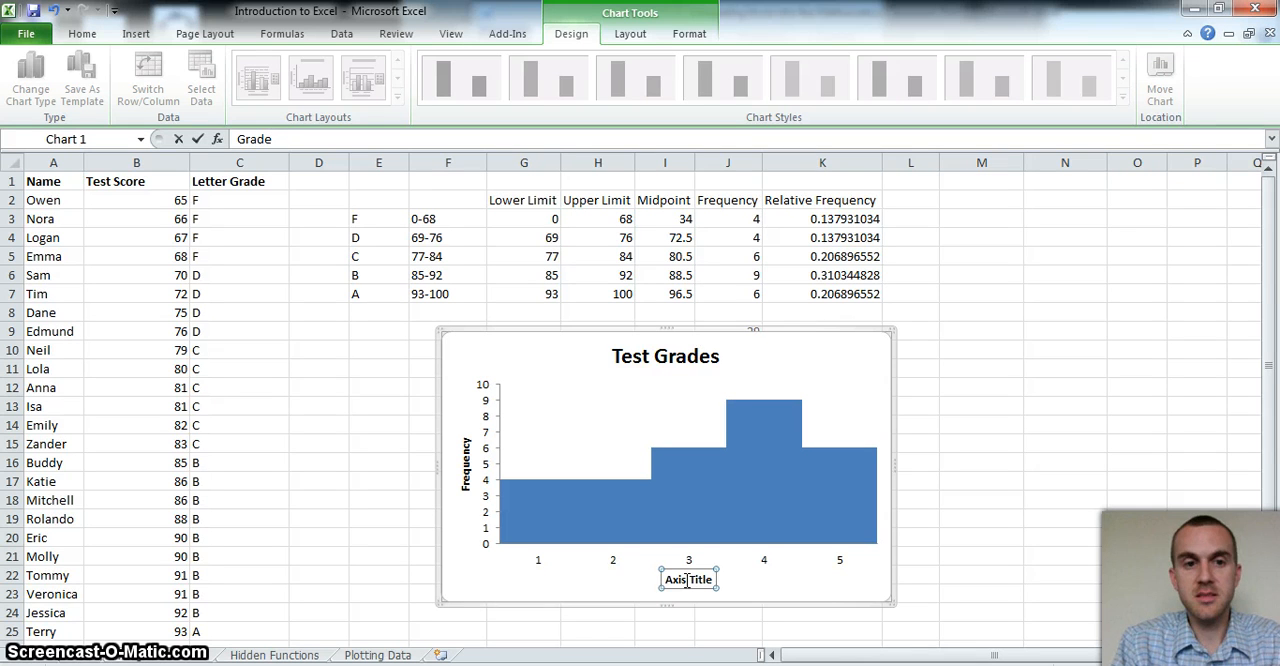
{"action": "type", "text": "s By Letter"}
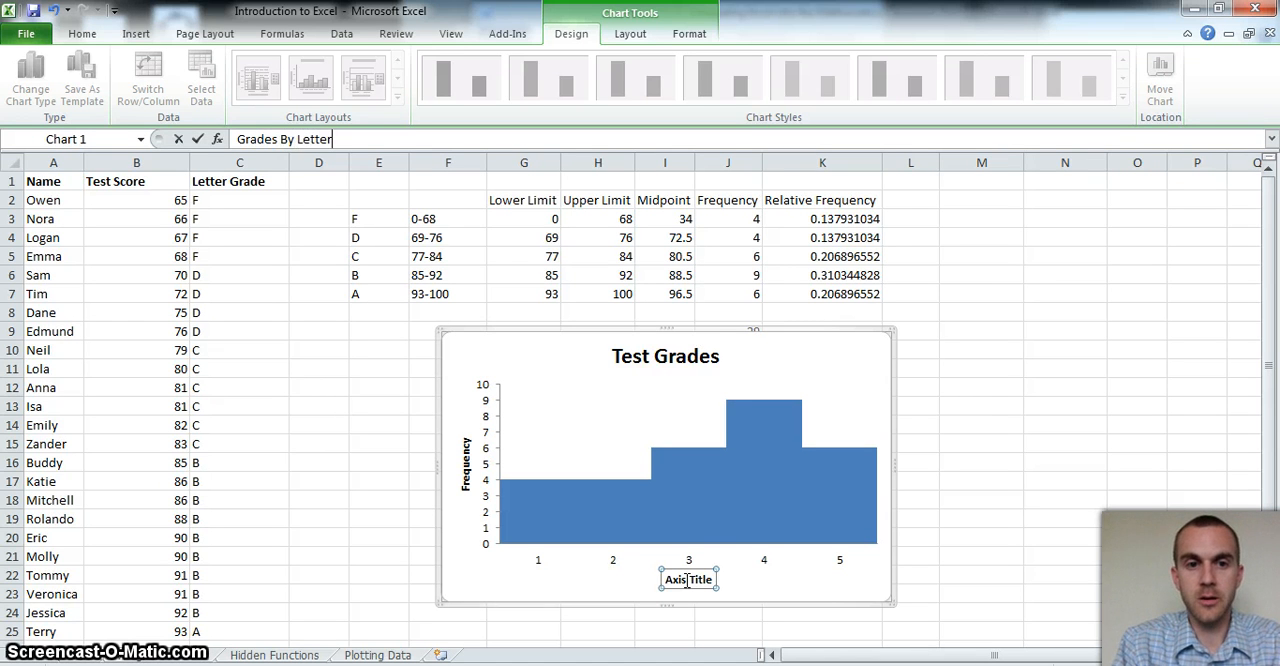
{"action": "key", "text": "Return"}
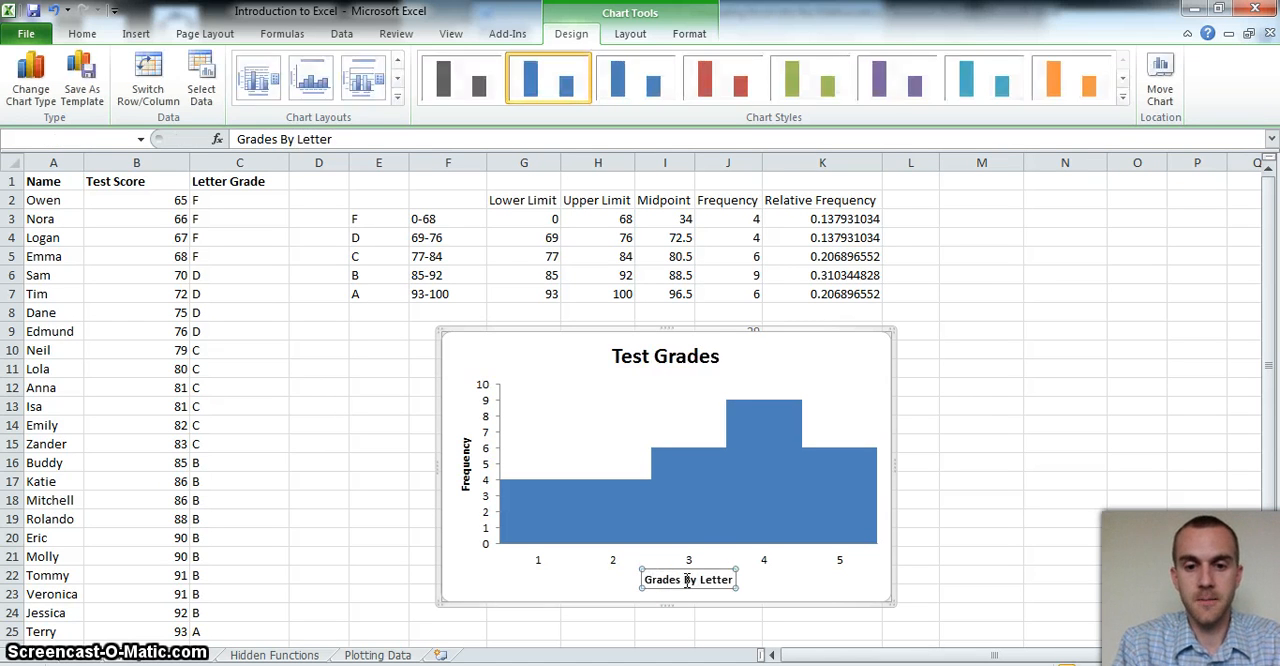
{"action": "left_click", "coordinate": [557, 598]}
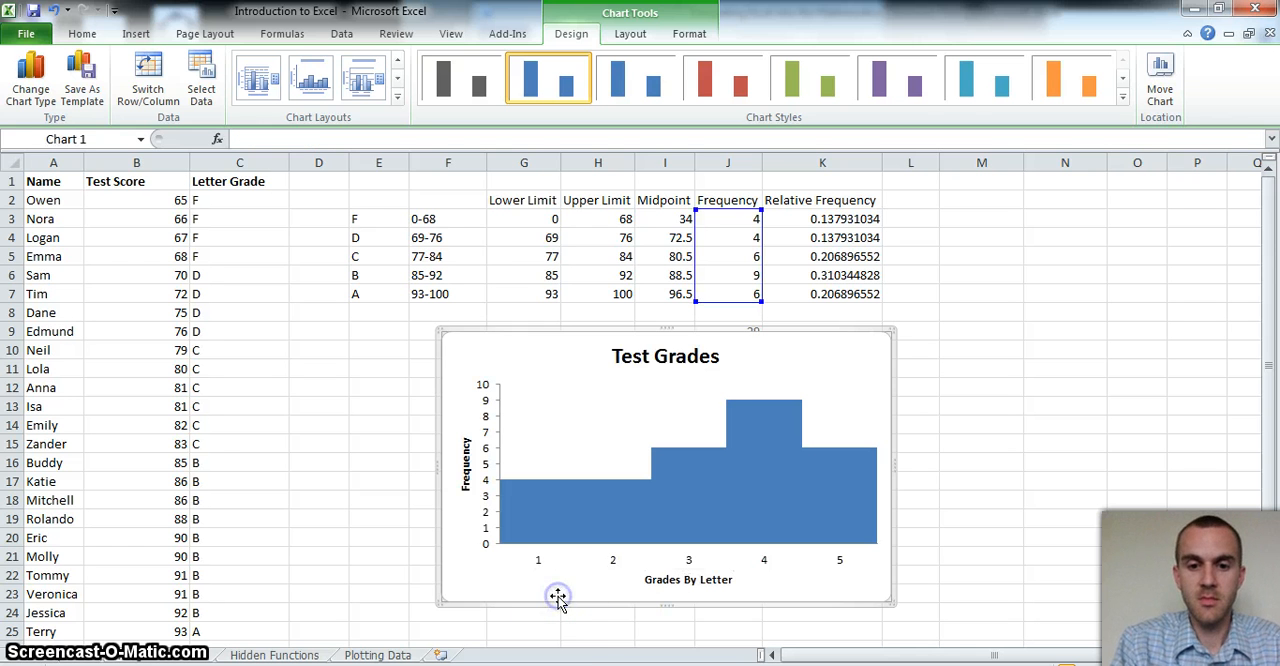
{"action": "left_click", "coordinate": [532, 577]}
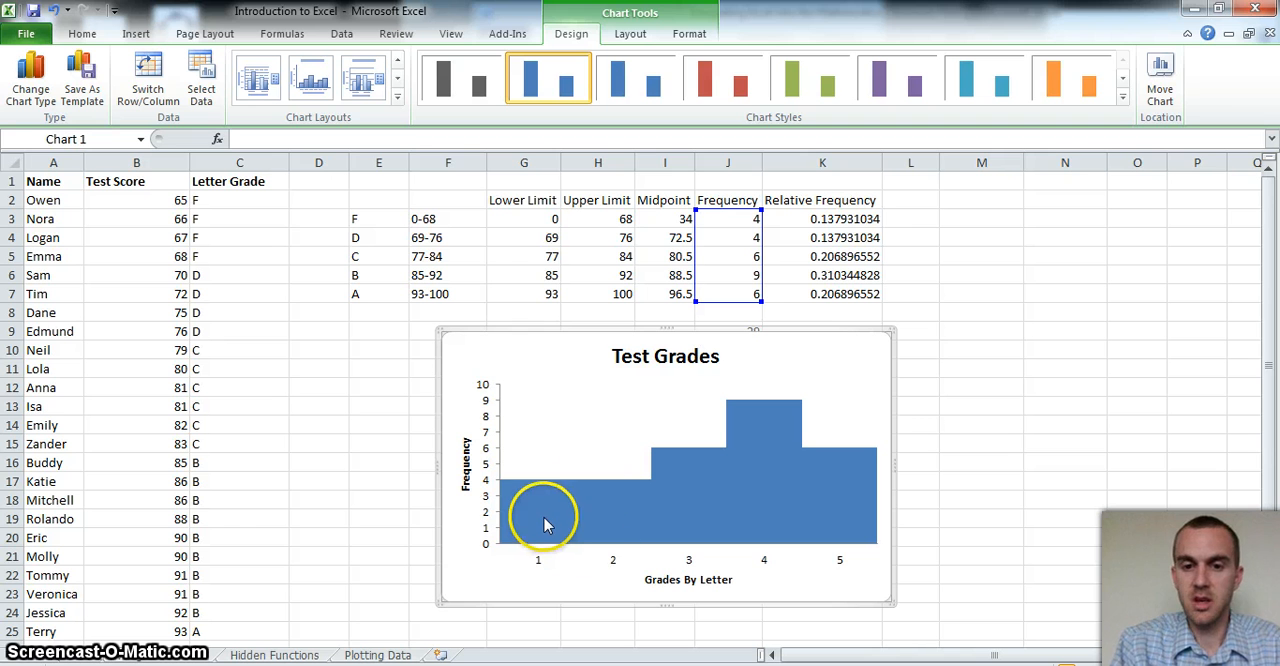
- Apply chart Style 11 to the histogram to set its bars apart with light outlines
{"action": "left_click", "coordinate": [740, 483]}
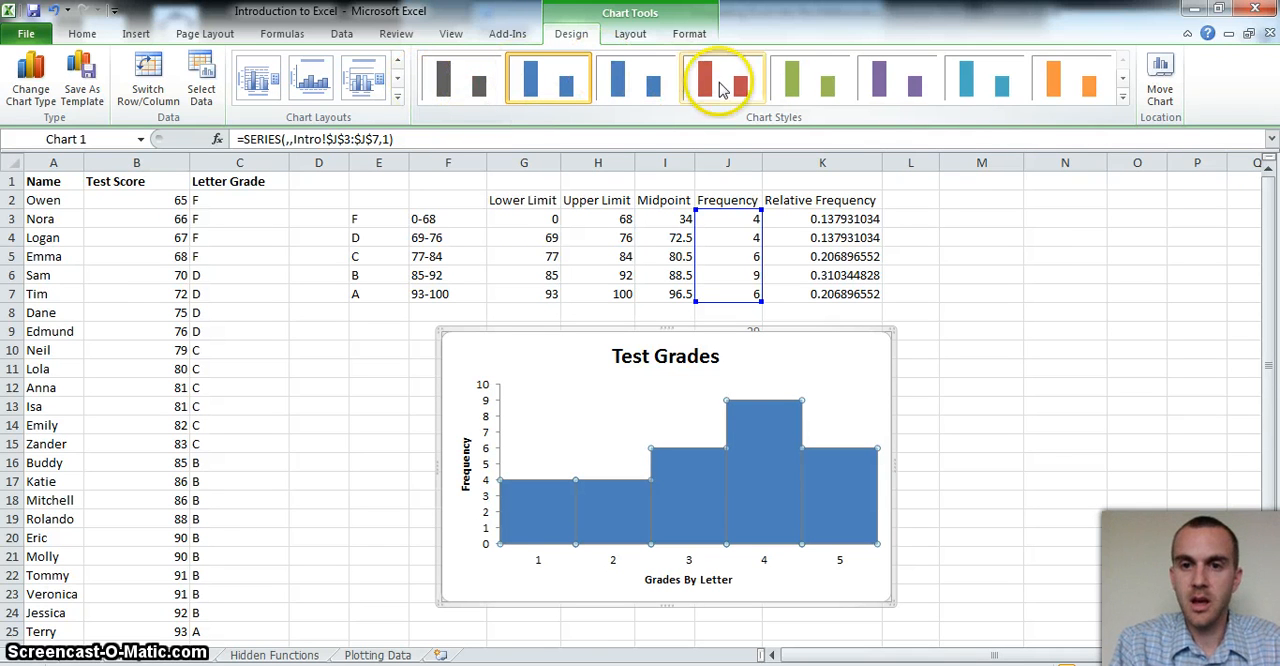
{"action": "left_click", "coordinate": [1123, 82]}
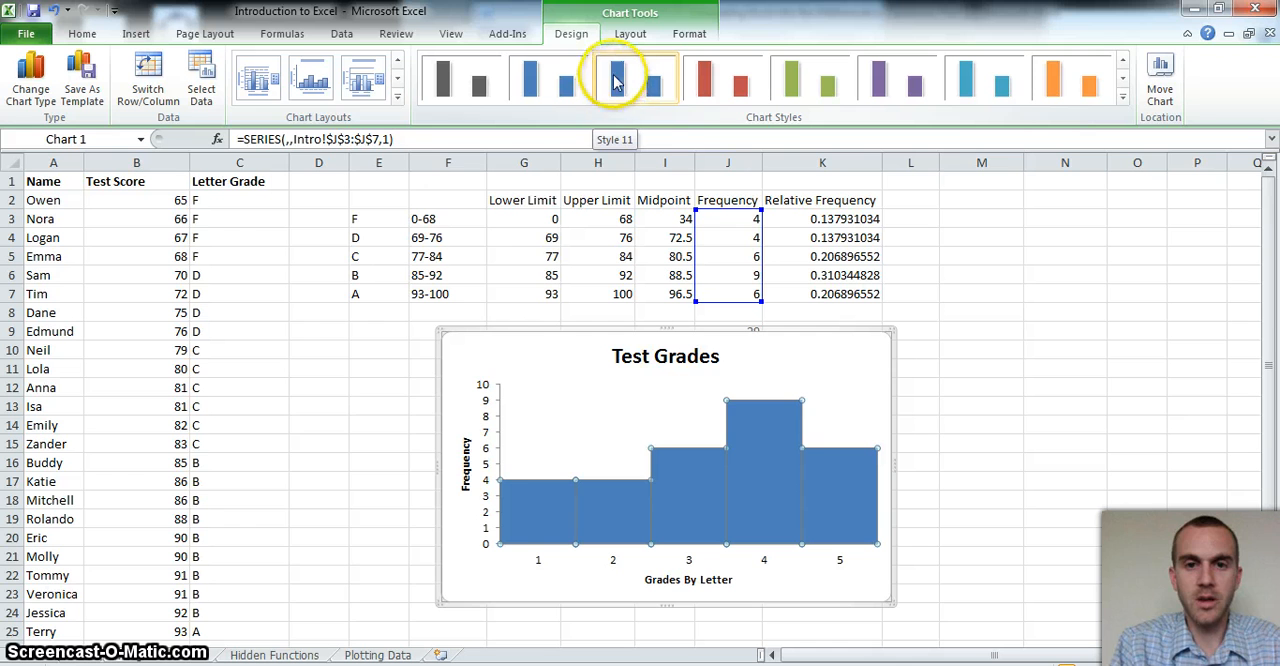
{"action": "left_click", "coordinate": [613, 86]}
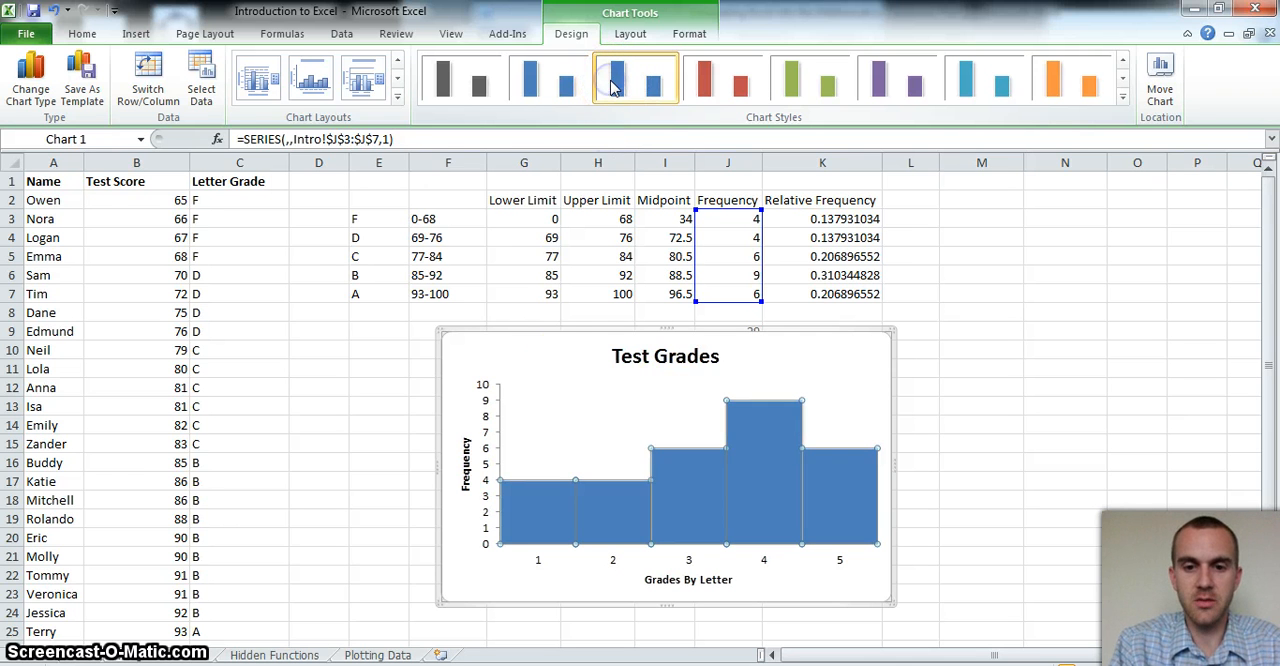
{"action": "left_click", "coordinate": [558, 393]}
{"action": "left_click", "coordinate": [483, 568]}
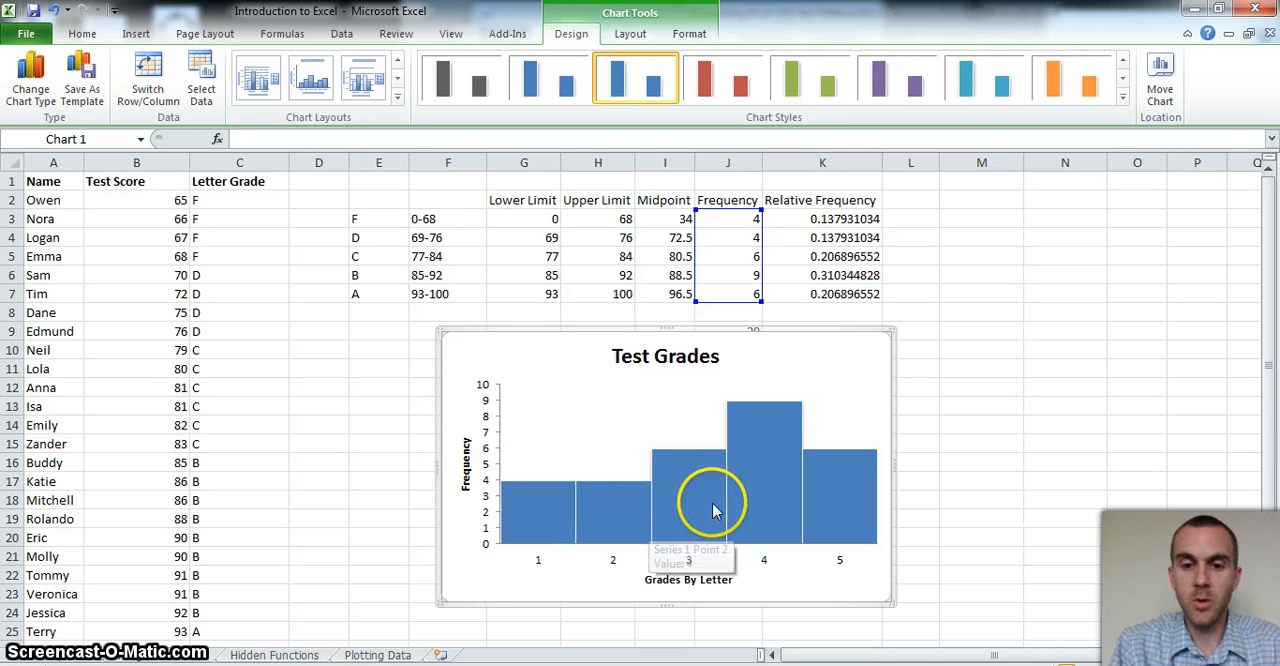
- Replace the histogram's horizontal axis labels with the letter grades in E3:E7 through the chart's data source
{"action": "mouse_move", "coordinate": [720, 530]}
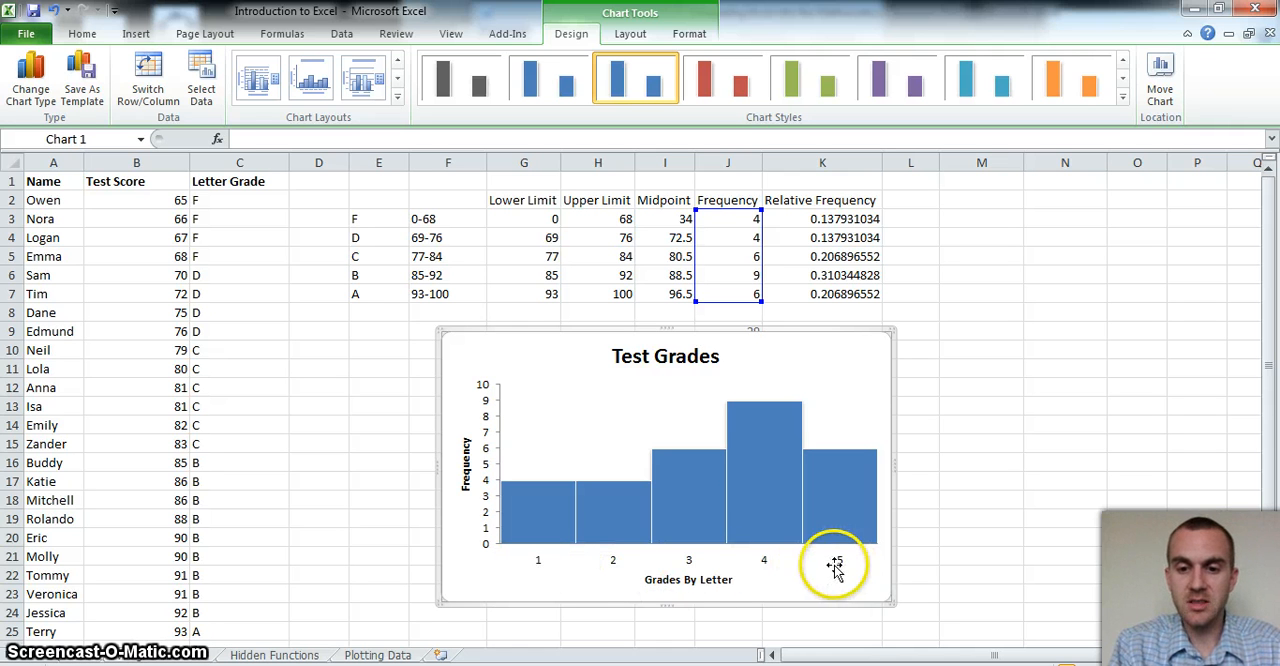
{"action": "left_click", "coordinate": [612, 565]}
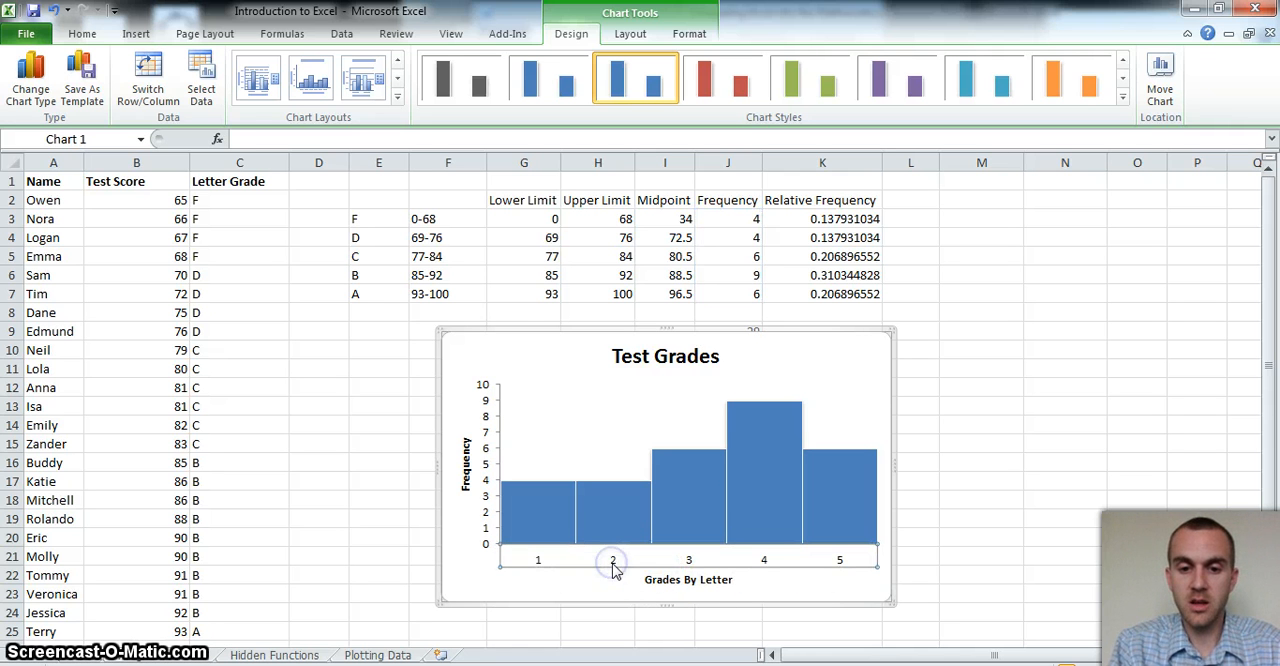
{"action": "right_click", "coordinate": [540, 566]}
{"action": "left_click", "coordinate": [585, 468]}
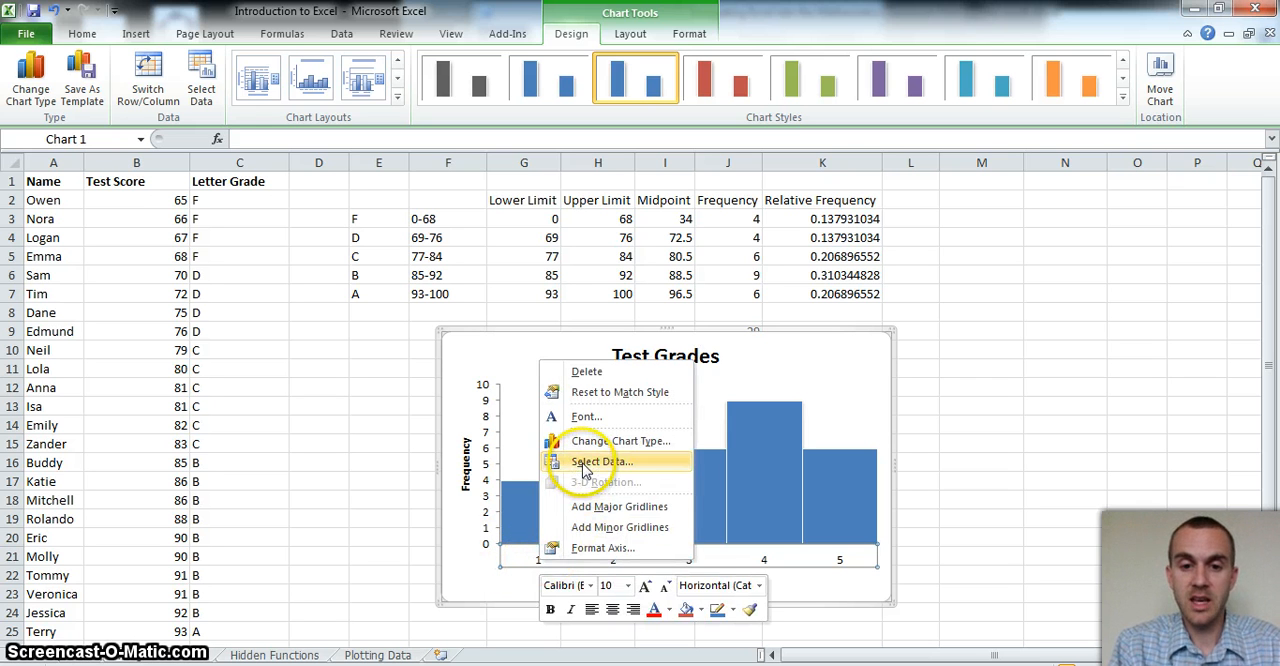
{"action": "left_click", "coordinate": [585, 465]}
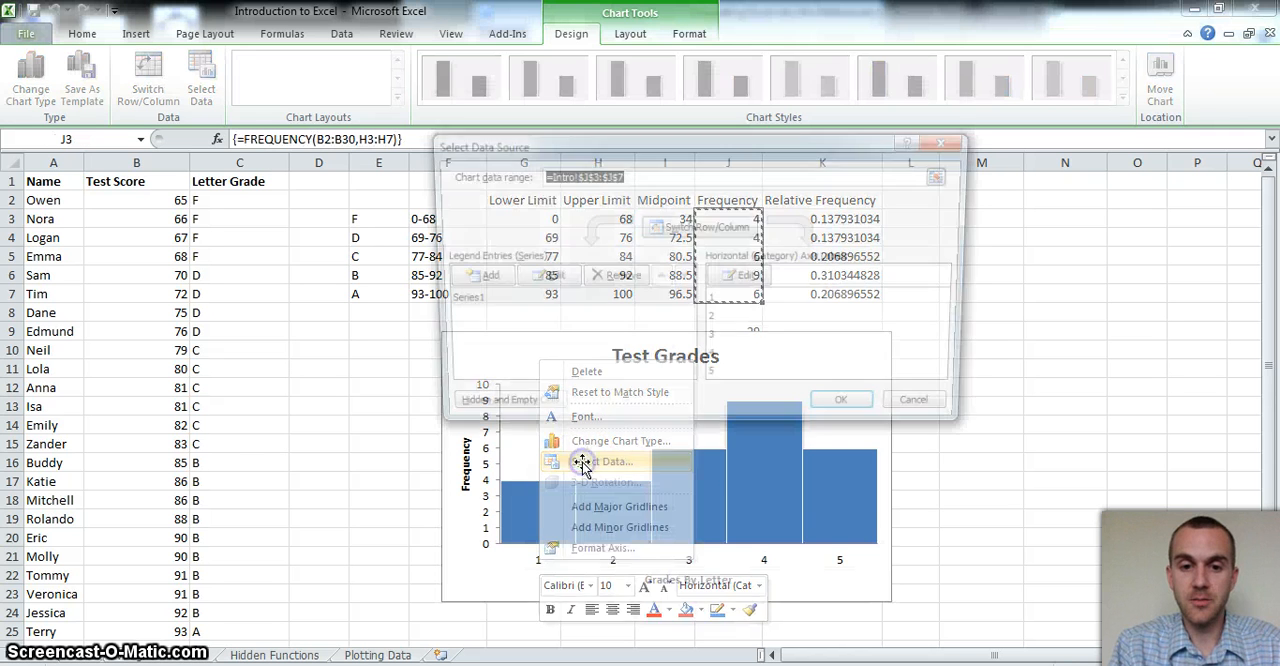
{"action": "left_click_drag", "start_coordinate": [660, 157], "coordinate": [849, 107]}
{"action": "left_click", "coordinate": [922, 230]}
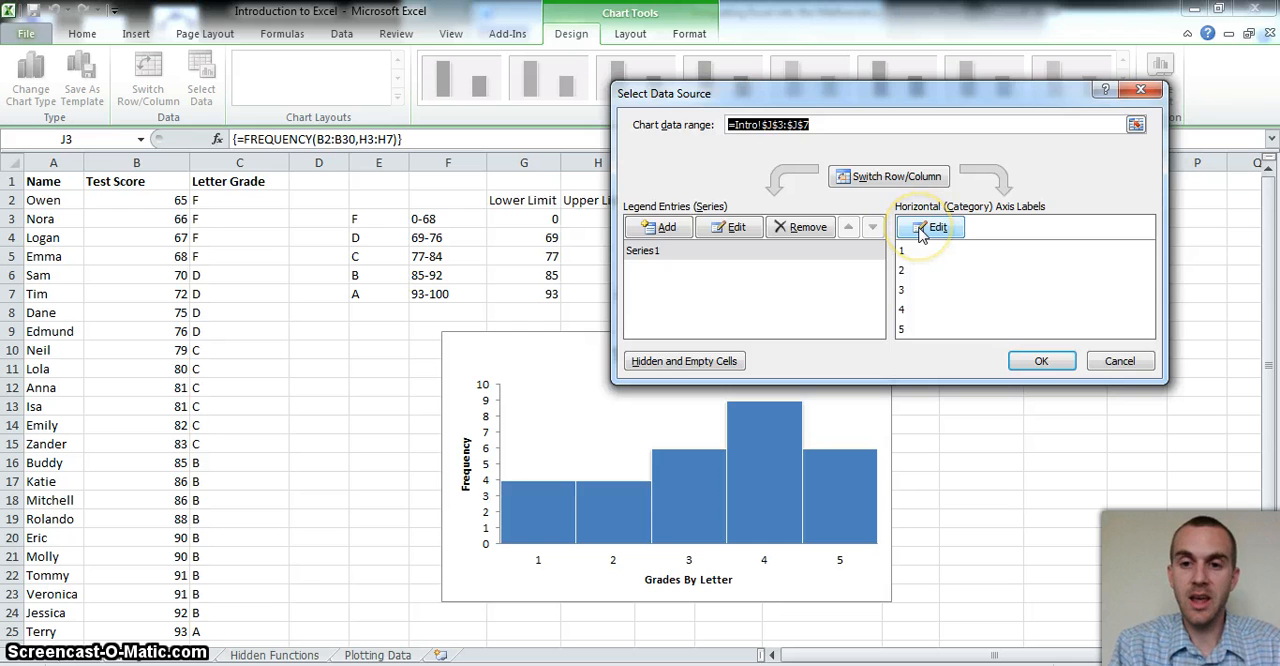
{"action": "left_click", "coordinate": [922, 230]}
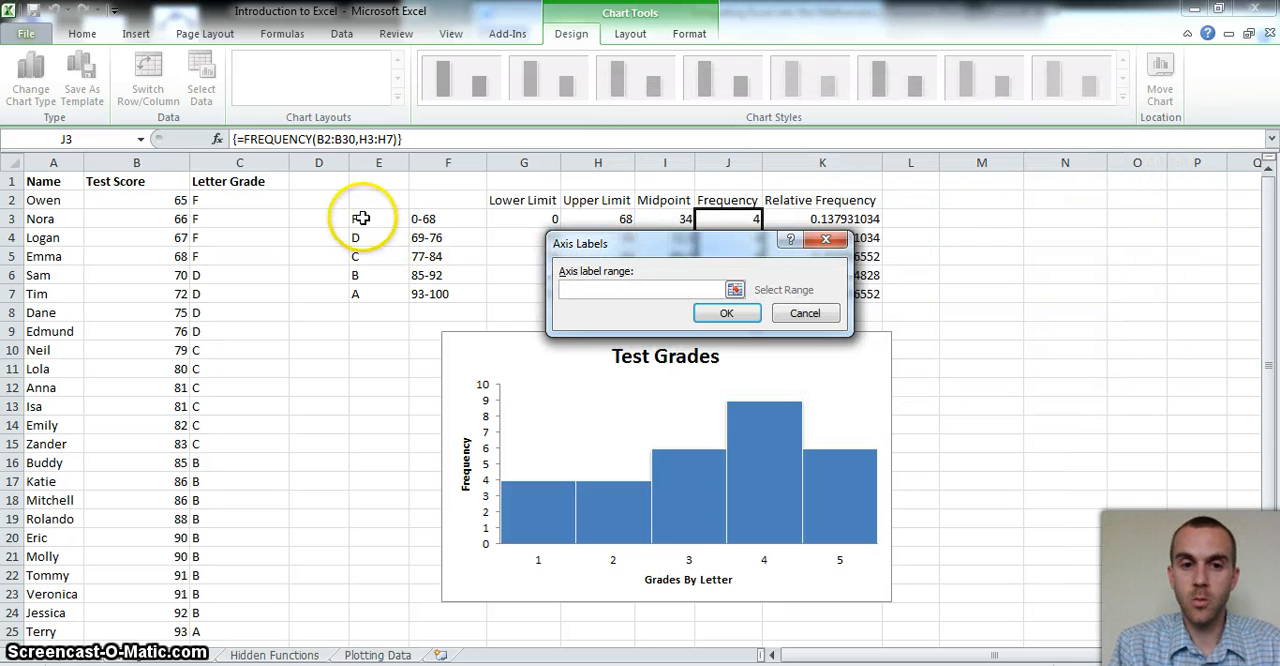
{"action": "left_click_drag", "start_coordinate": [361, 218], "coordinate": [363, 287]}
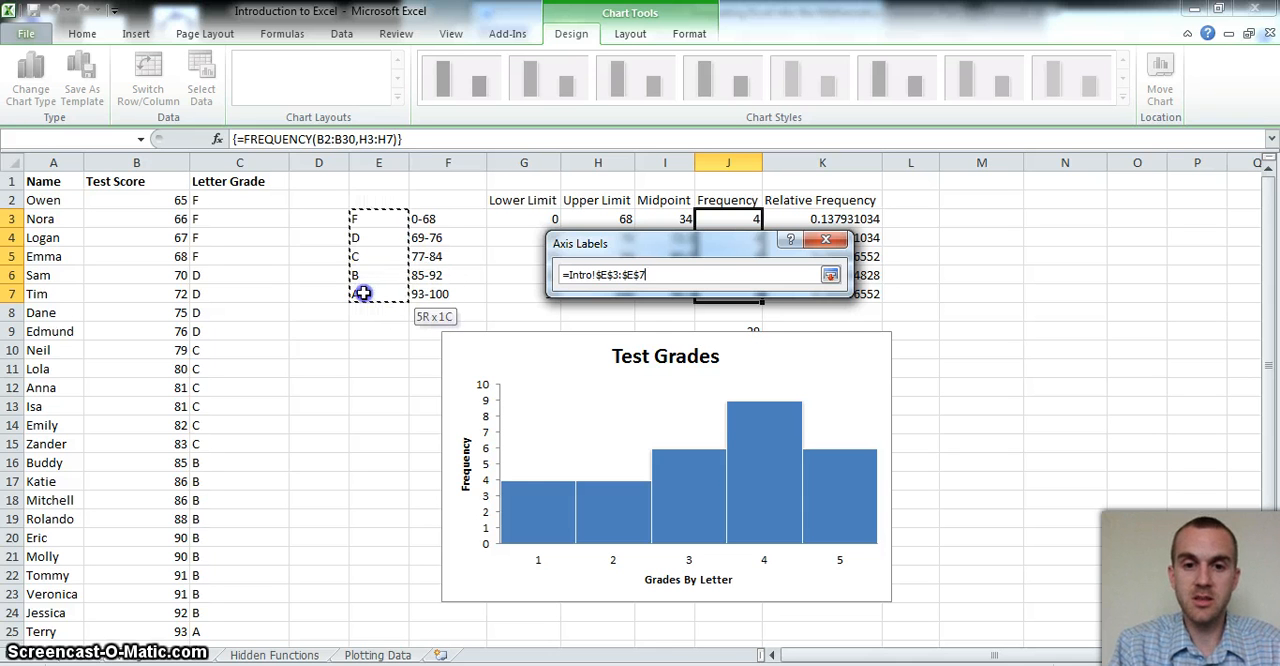
{"action": "left_click_drag", "start_coordinate": [363, 293], "coordinate": [360, 294]}
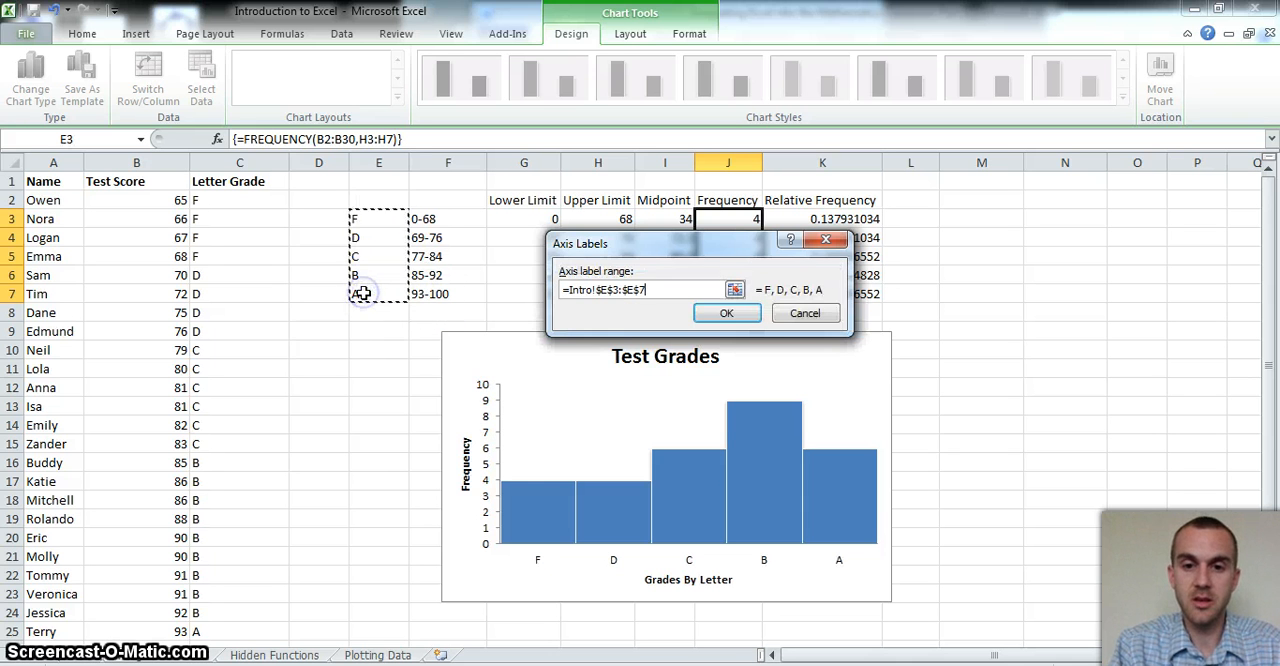
{"action": "left_click", "coordinate": [741, 314]}
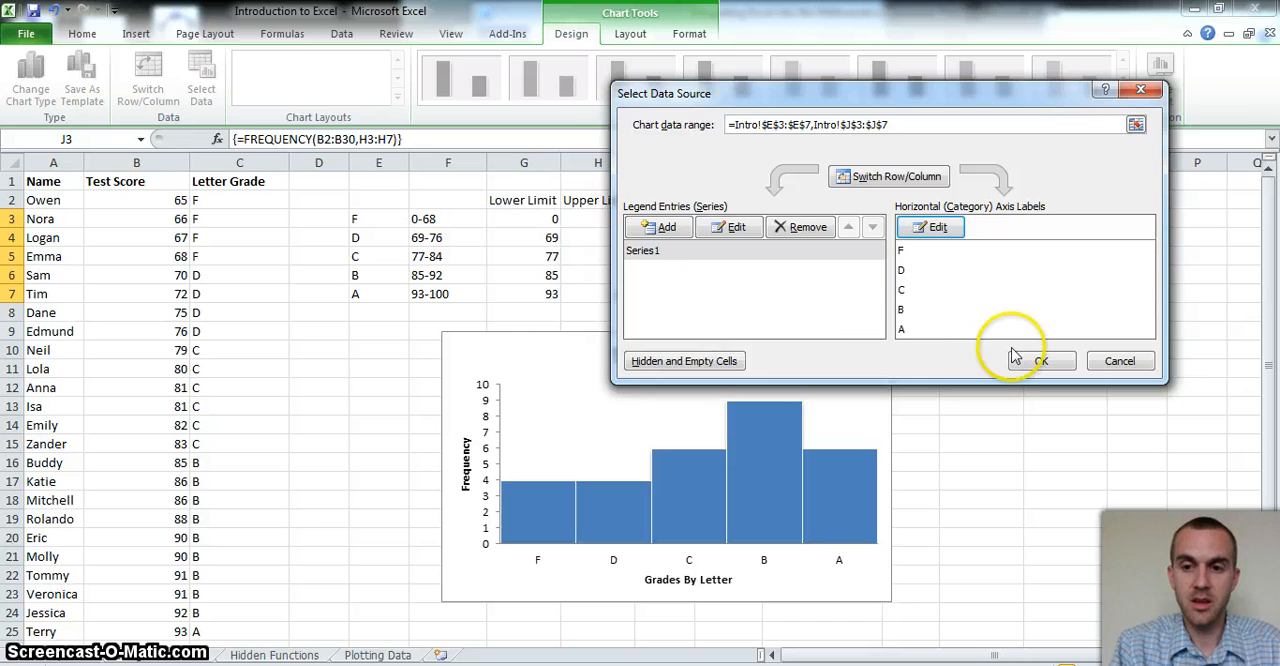
{"action": "left_click", "coordinate": [1037, 362]}
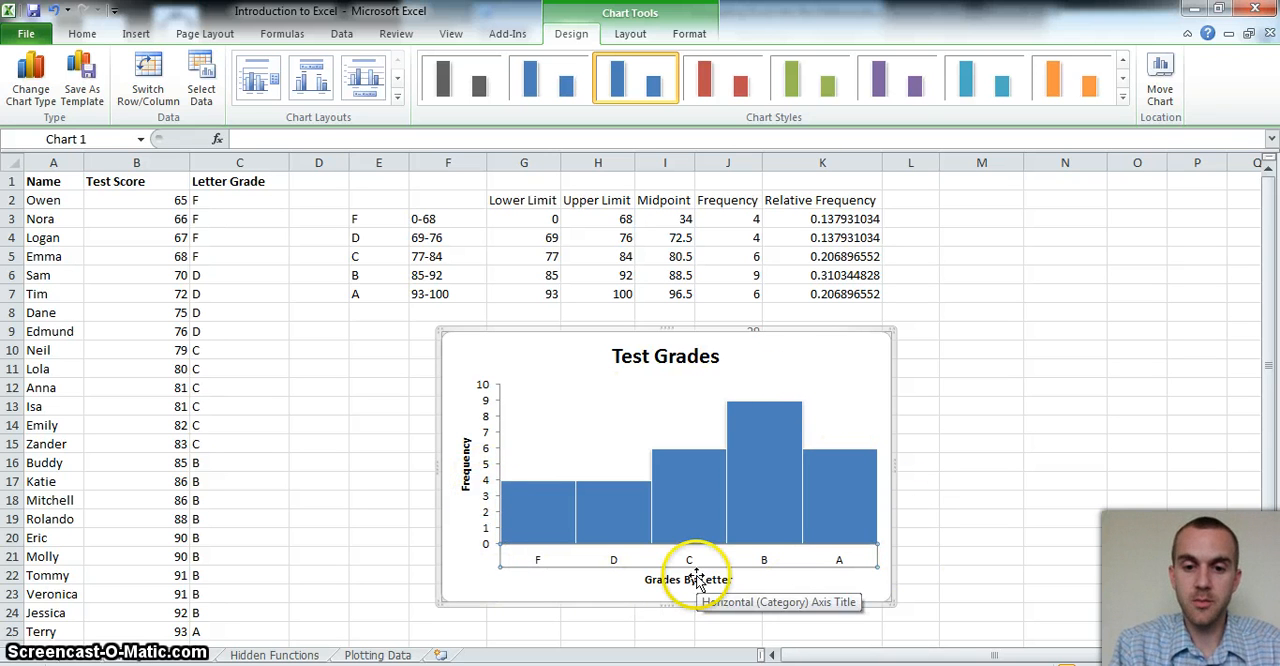
- Replace the histogram's horizontal axis labels with the score ranges in F3:F7 through the chart's data source
{"action": "right_click", "coordinate": [620, 560]}
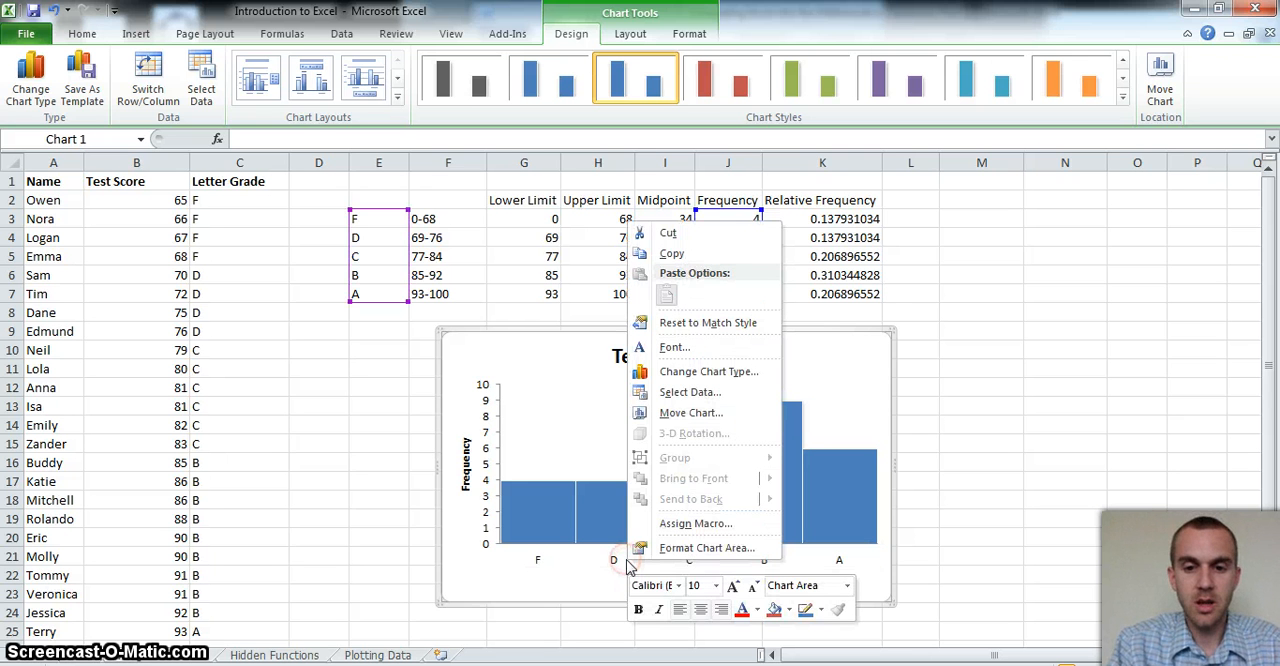
{"action": "left_click", "coordinate": [689, 392]}
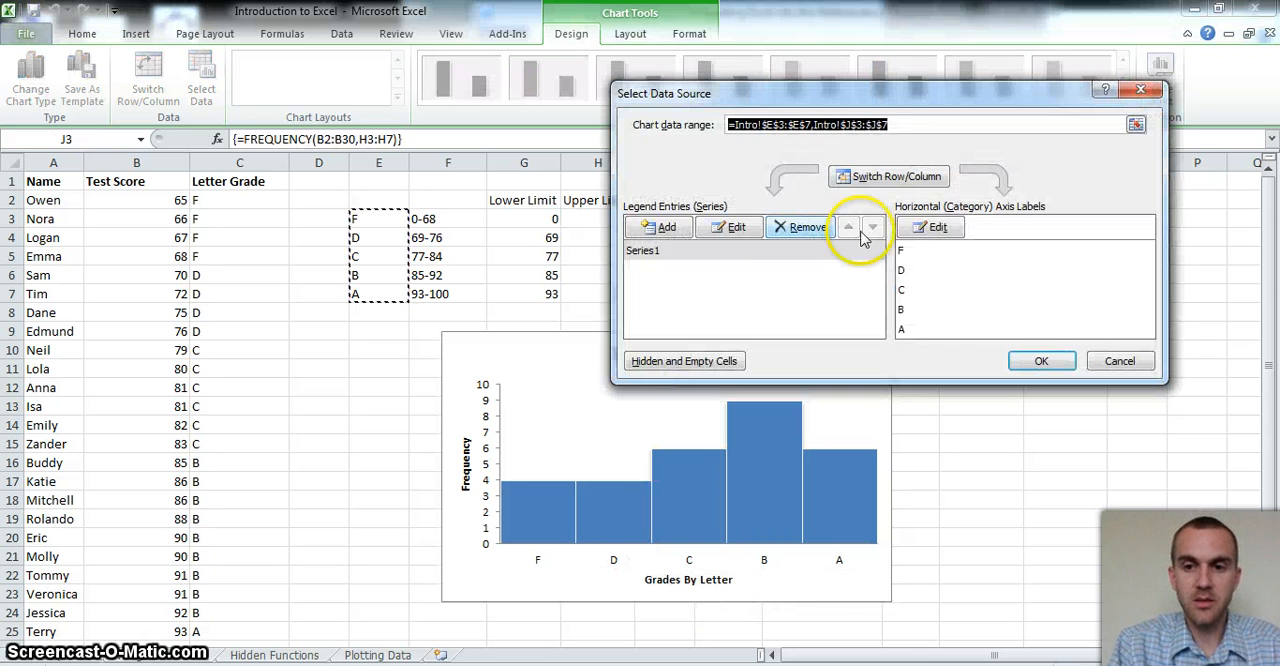
{"action": "left_click", "coordinate": [930, 228]}
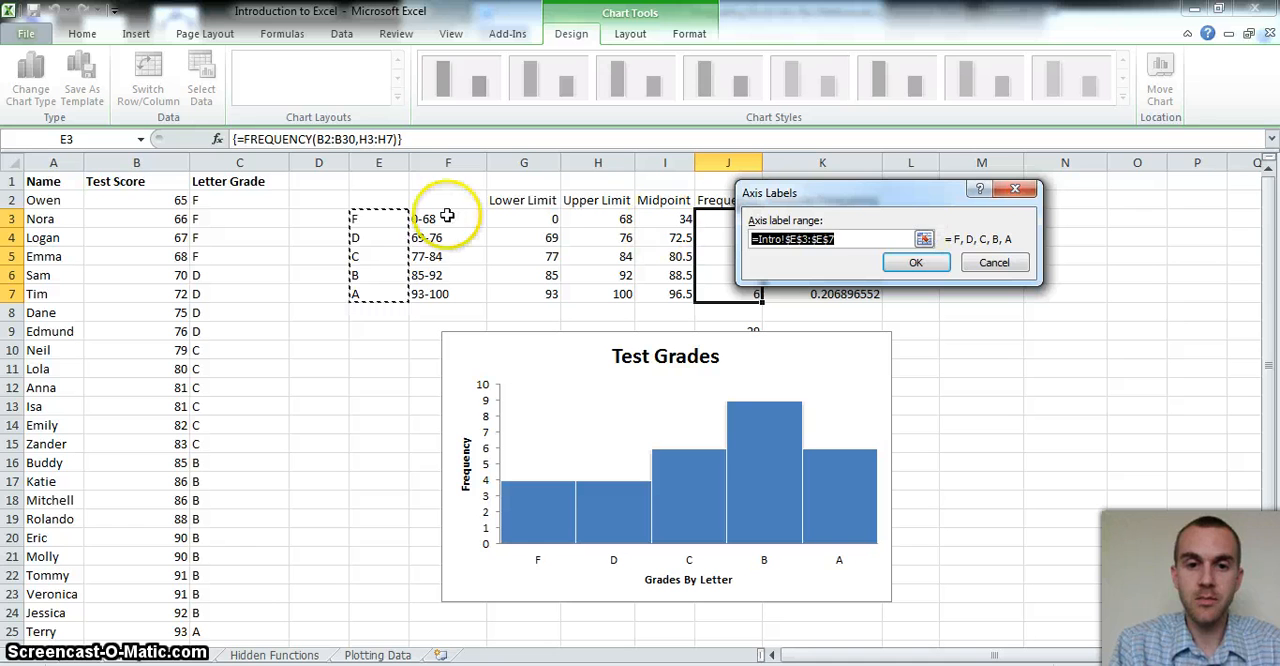
{"action": "left_click_drag", "start_coordinate": [437, 216], "coordinate": [436, 296]}
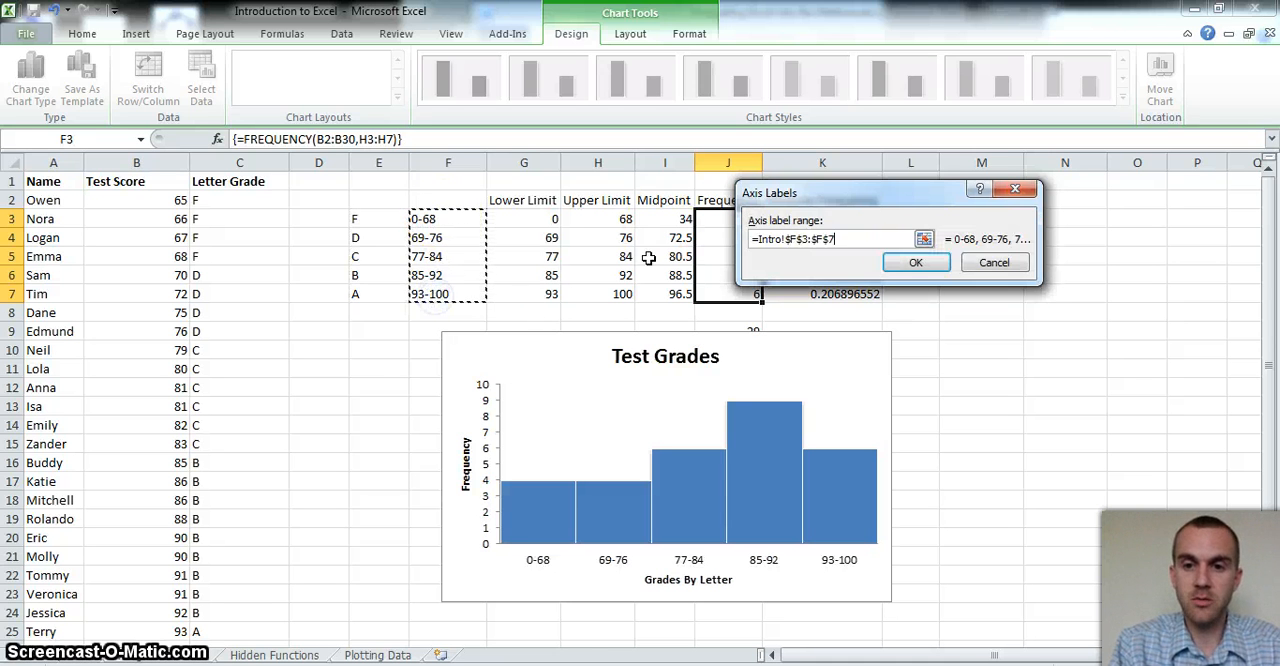
{"action": "left_click", "coordinate": [908, 262]}
{"action": "left_click", "coordinate": [1040, 362]}
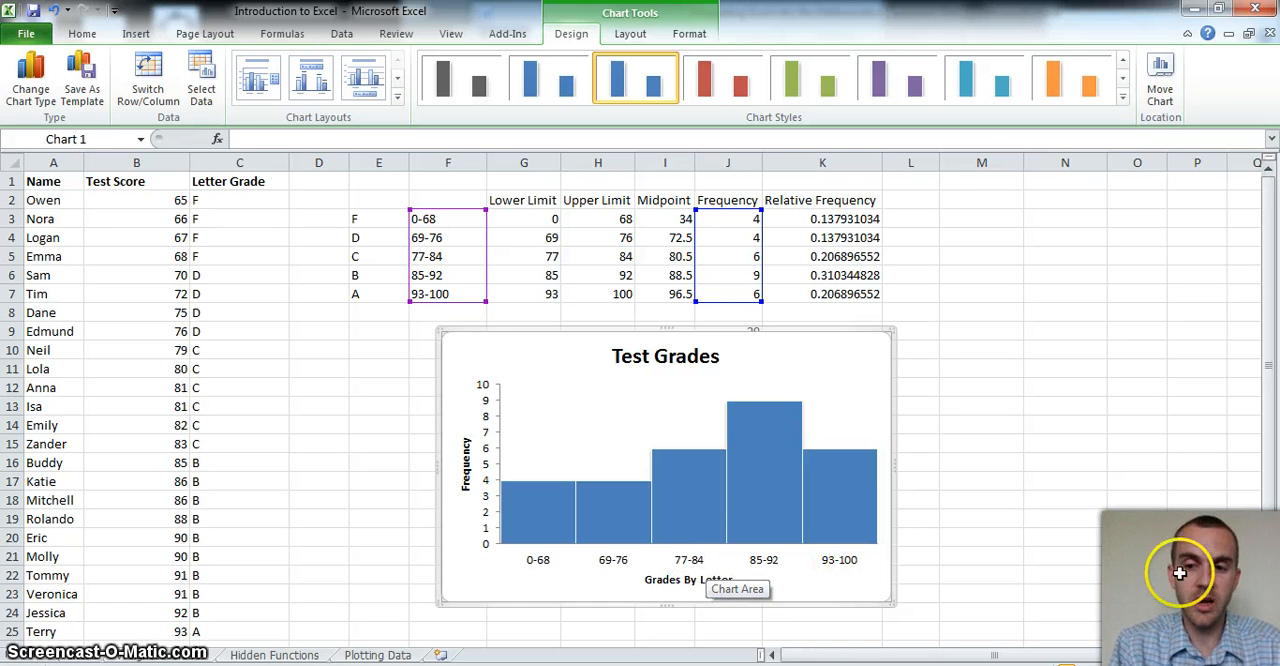
- Insert a basic 2-D pie chart of the frequencies in J3:J7 and place it to the right of the histogram
{"action": "left_click", "coordinate": [1263, 592]}
{"action": "left_click_drag", "start_coordinate": [1267, 562], "coordinate": [1273, 358]}
{"action": "left_click", "coordinate": [903, 292]}
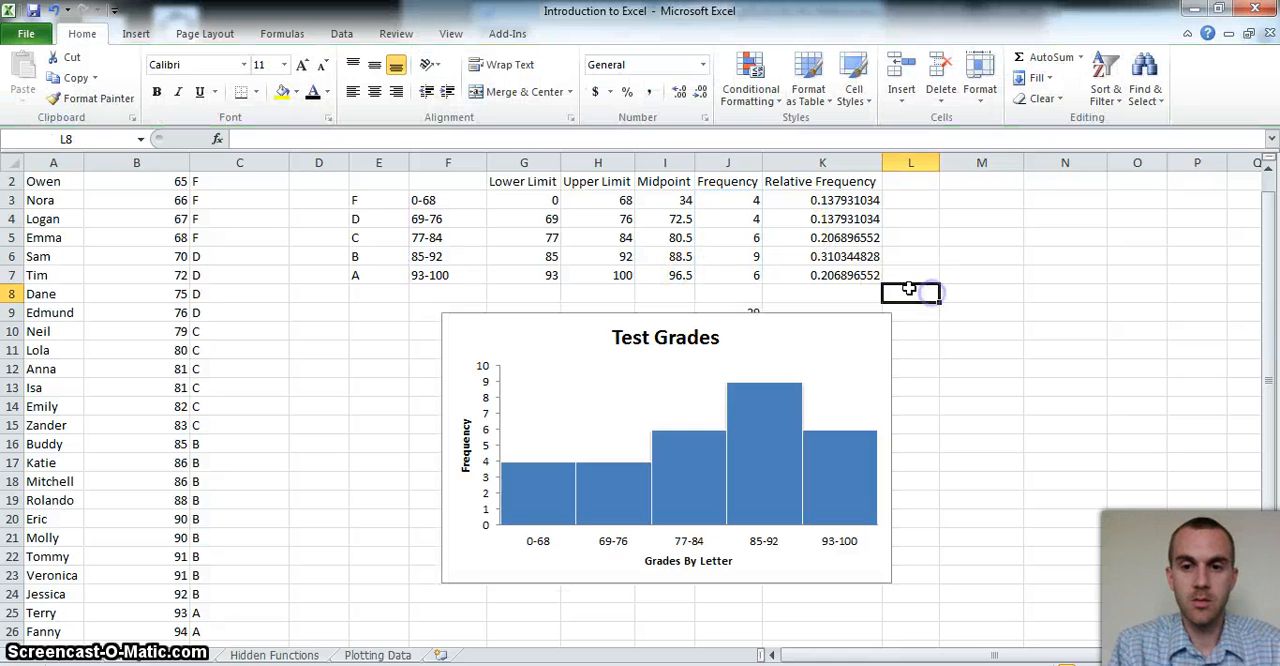
{"action": "left_click_drag", "start_coordinate": [730, 279], "coordinate": [728, 200]}
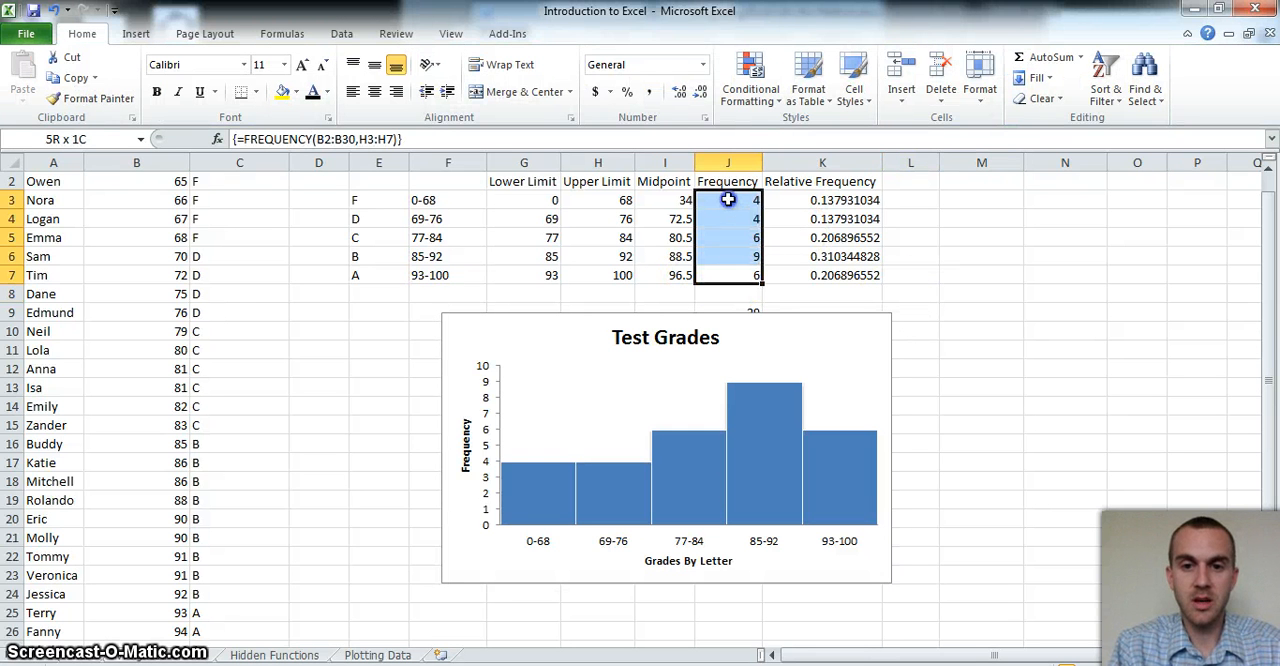
{"action": "left_click", "coordinate": [137, 36]}
{"action": "left_click", "coordinate": [434, 68]}
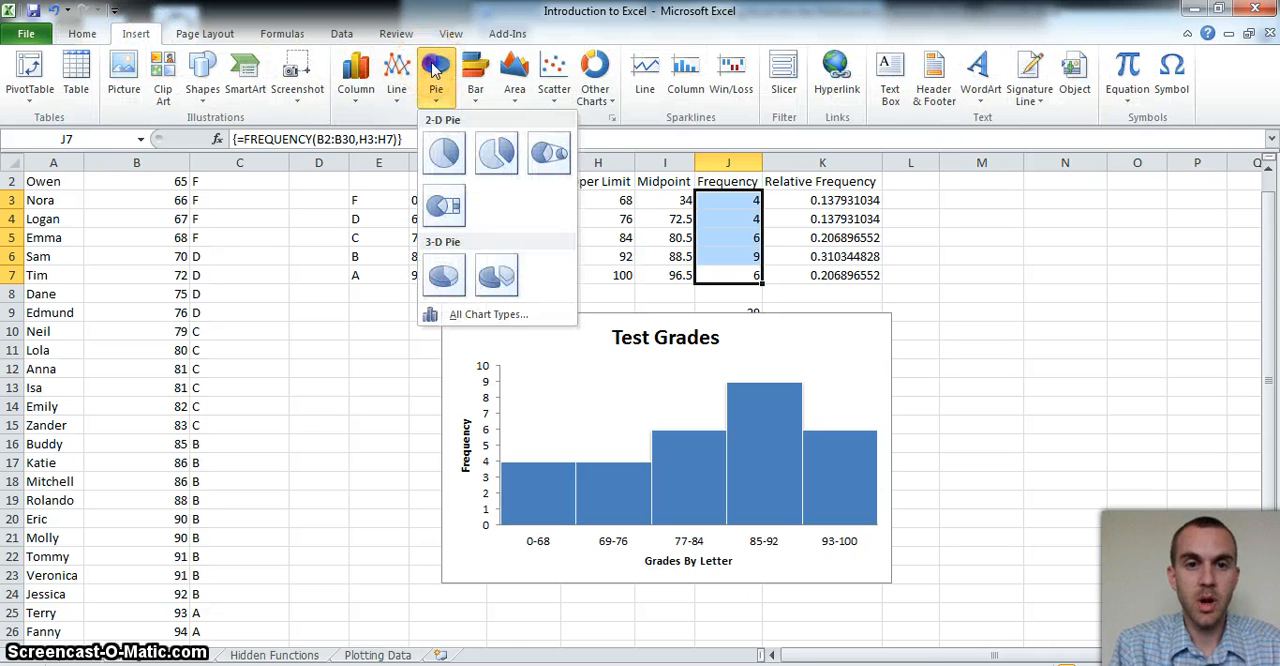
{"action": "left_click", "coordinate": [450, 160]}
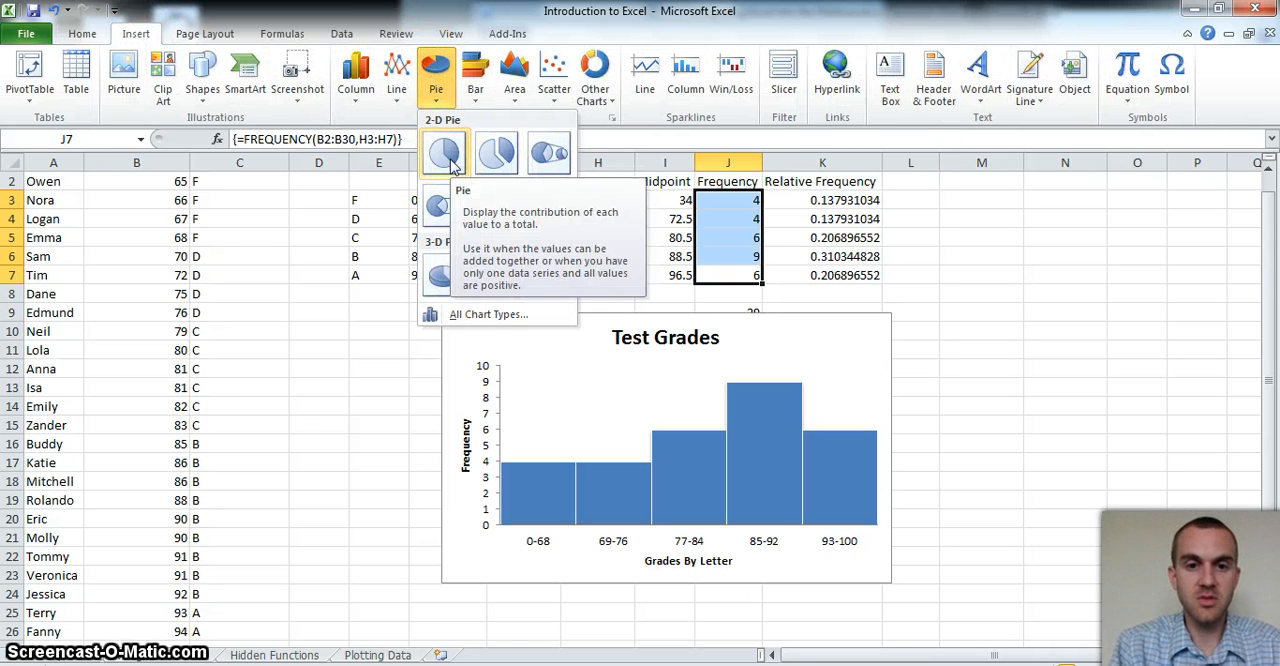
{"action": "left_click", "coordinate": [449, 158]}
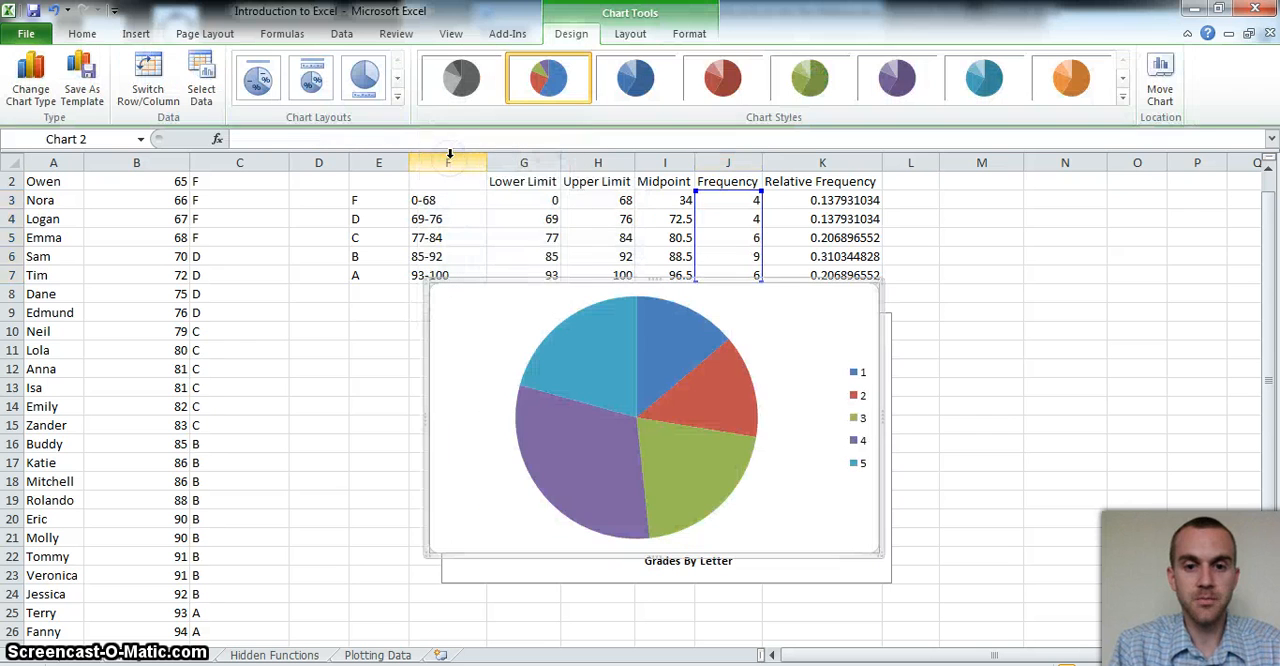
{"action": "left_click", "coordinate": [663, 428]}
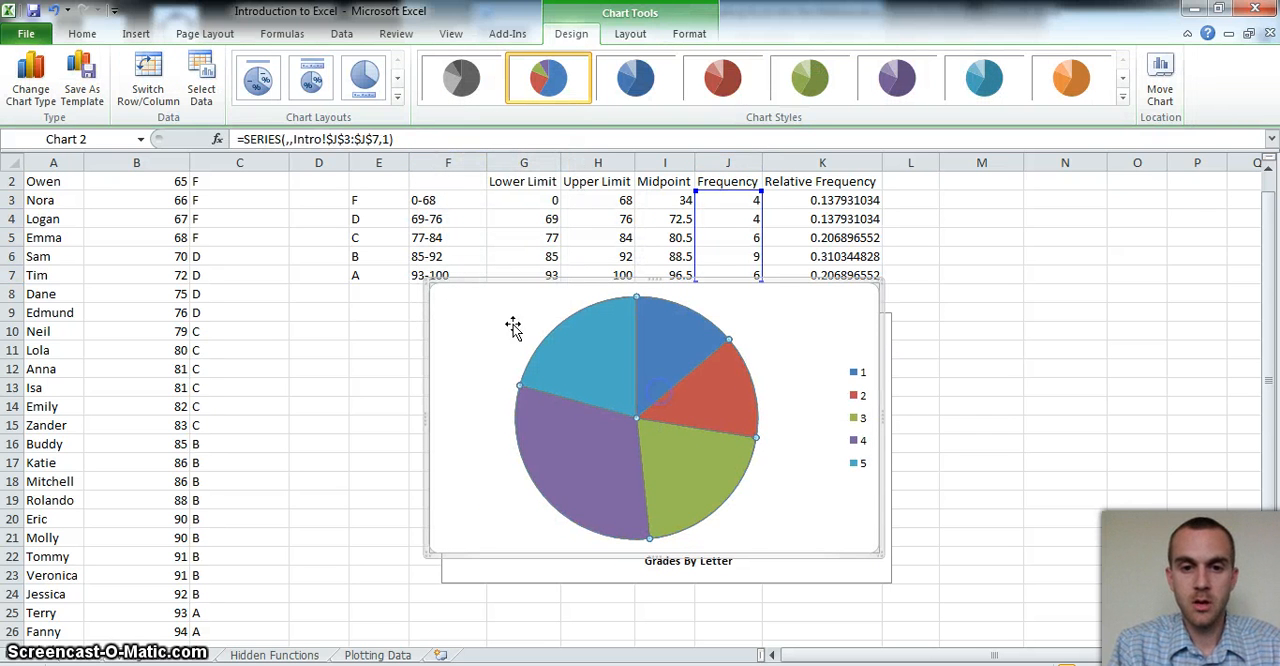
{"action": "left_click_drag", "start_coordinate": [505, 290], "coordinate": [977, 306]}
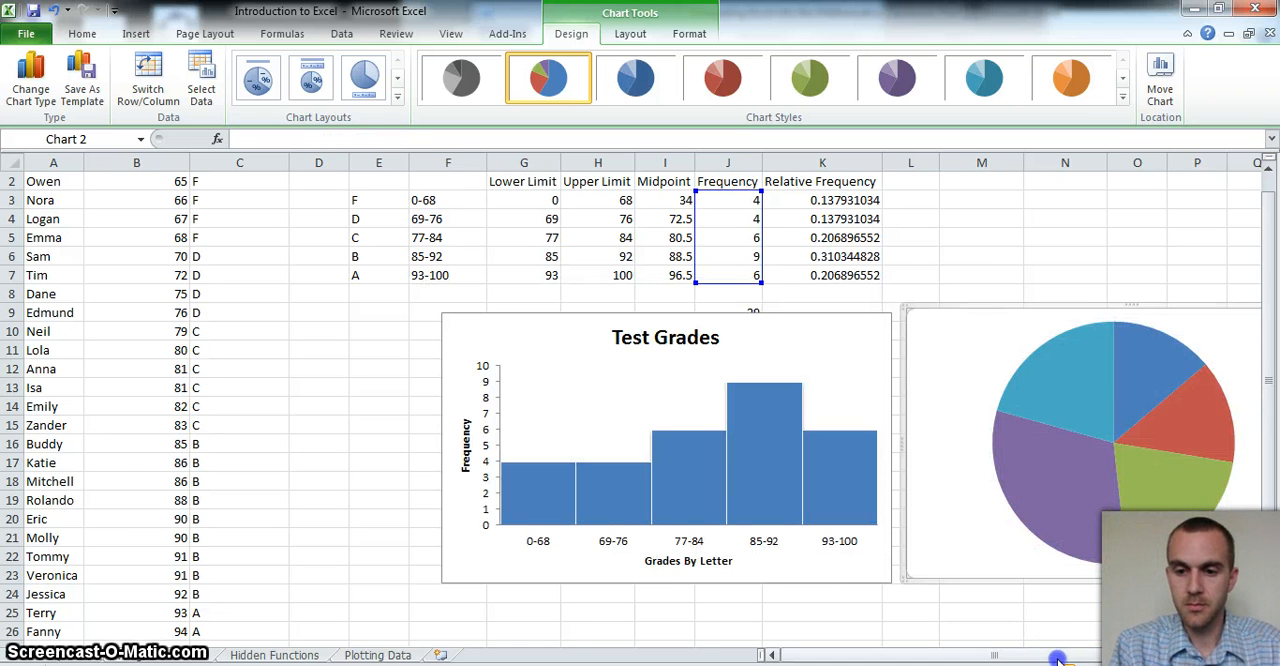
- Apply the pie chart layout that has a chart title, percentage labels on the slices and a legend beside the pie
{"action": "left_click_drag", "start_coordinate": [1057, 656], "coordinate": [1134, 655]}
{"action": "left_click", "coordinate": [1012, 421]}
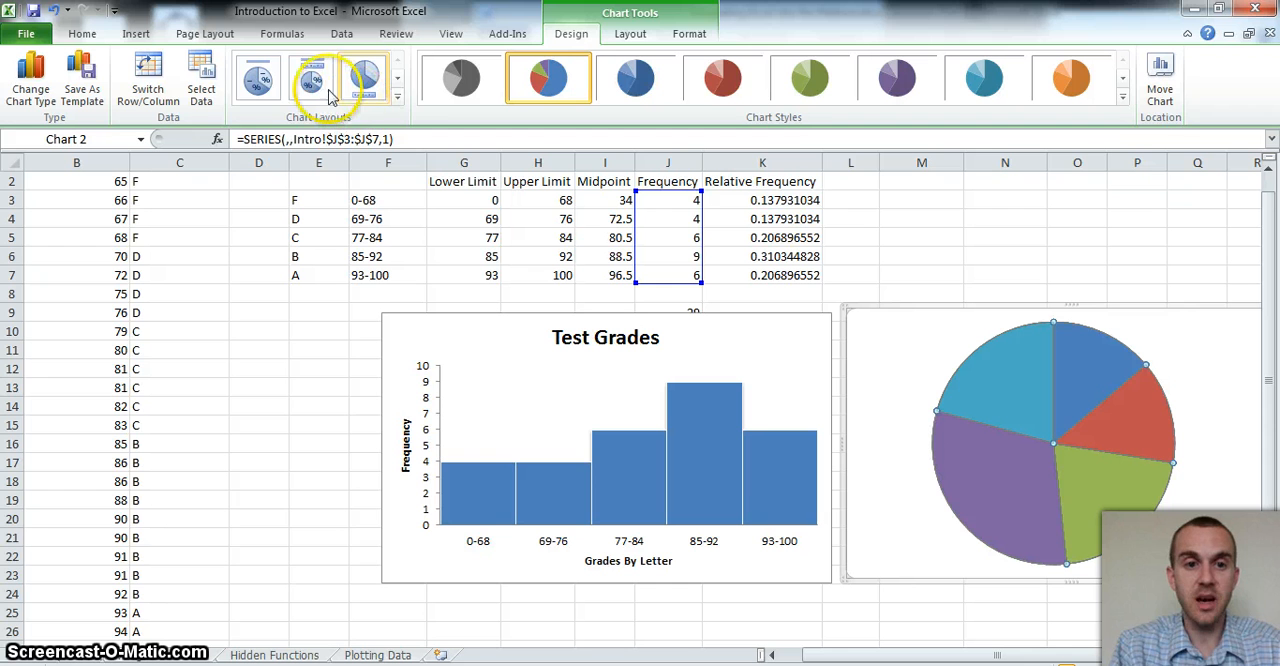
{"action": "left_click", "coordinate": [397, 97]}
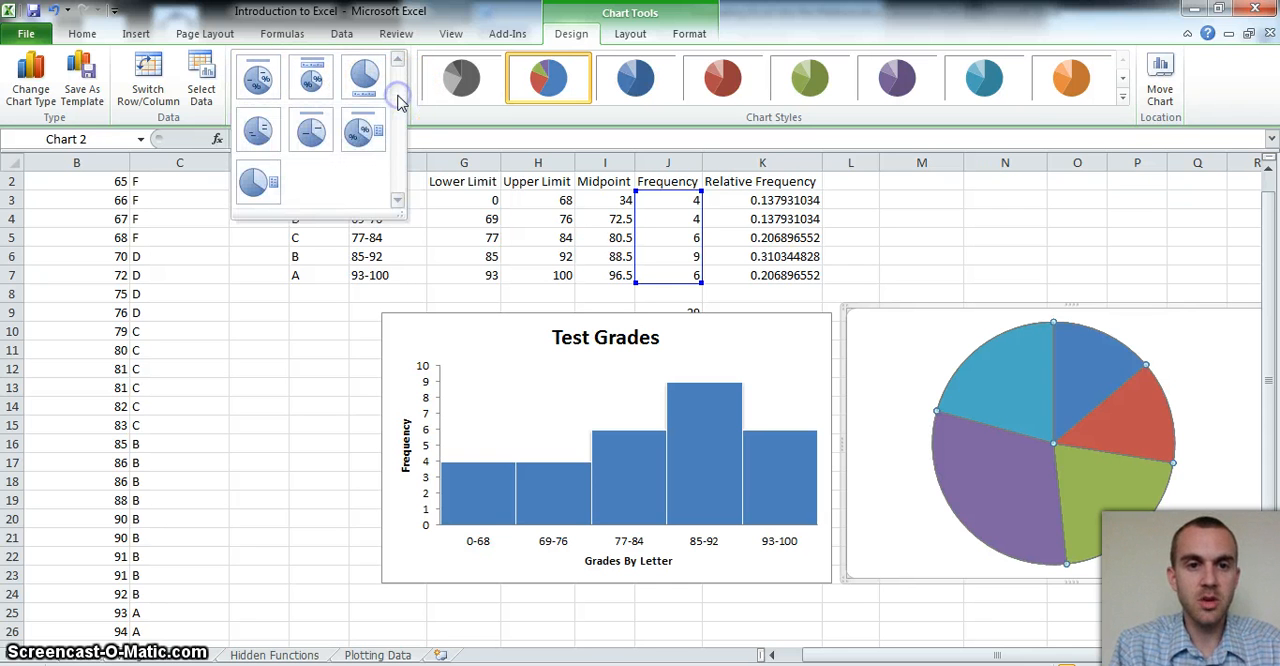
{"action": "left_click", "coordinate": [362, 131]}
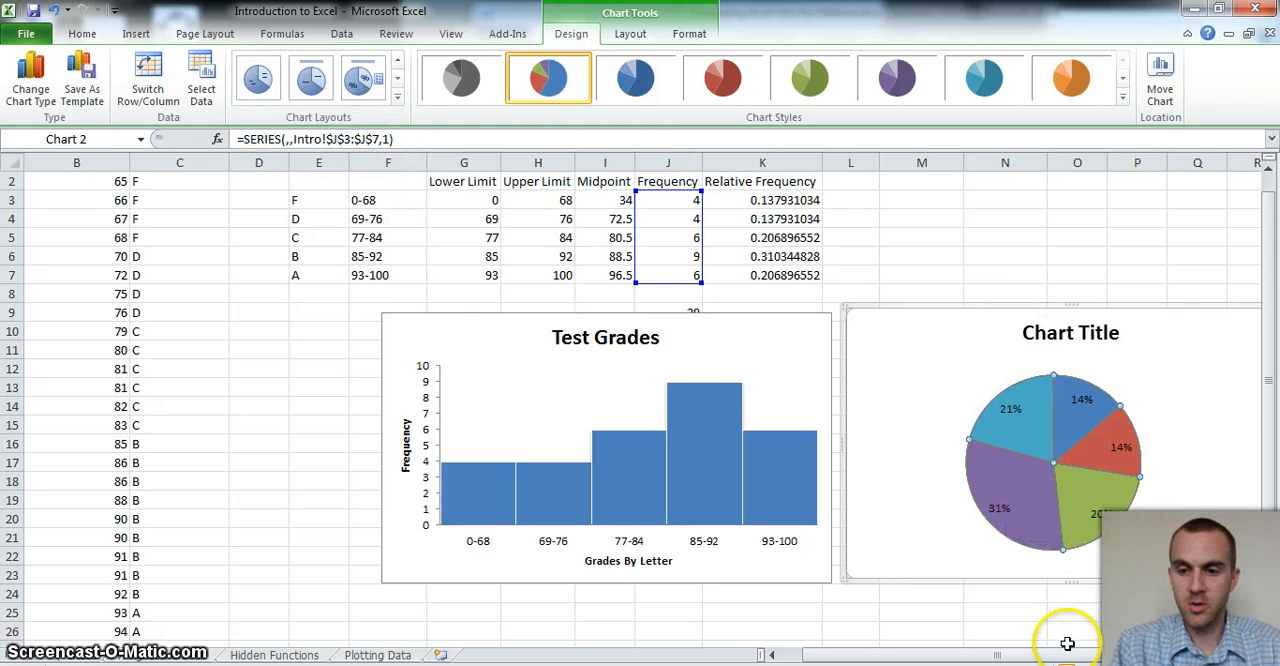
{"action": "left_click_drag", "start_coordinate": [1063, 650], "coordinate": [1125, 655]}
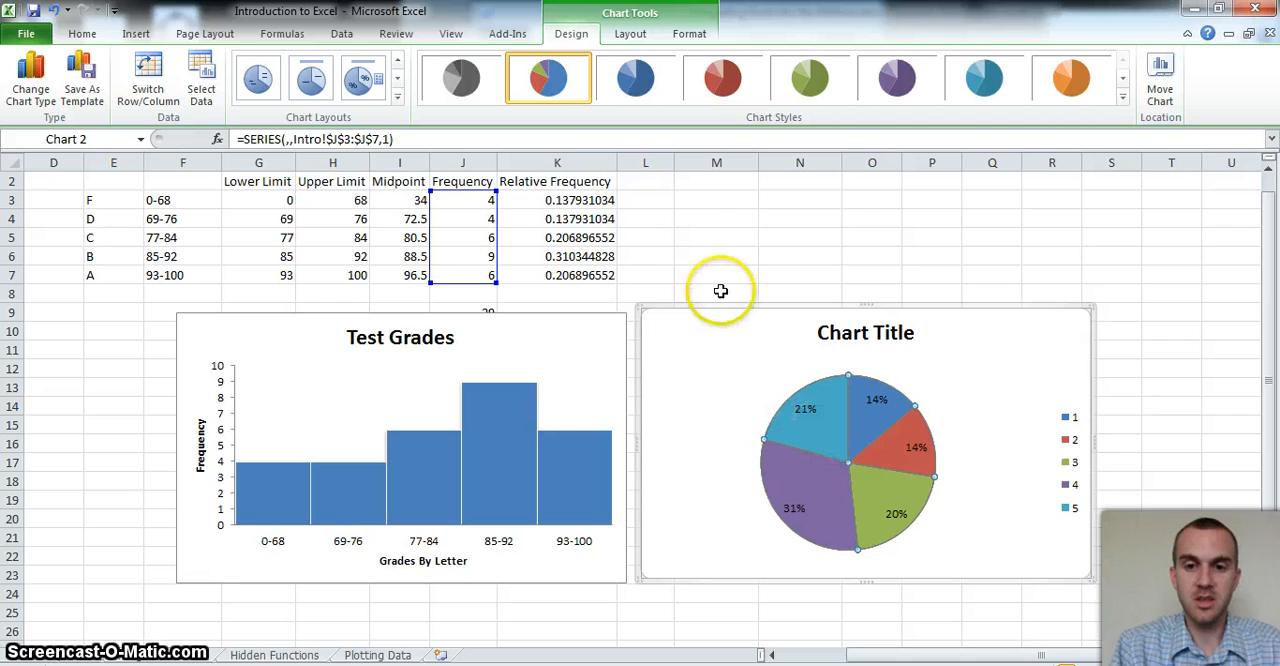
- Shift the pie chart slightly farther from the histogram and title it "Test Grades"
{"action": "left_click_drag", "start_coordinate": [737, 308], "coordinate": [742, 302]}
{"action": "left_click", "coordinate": [862, 340]}
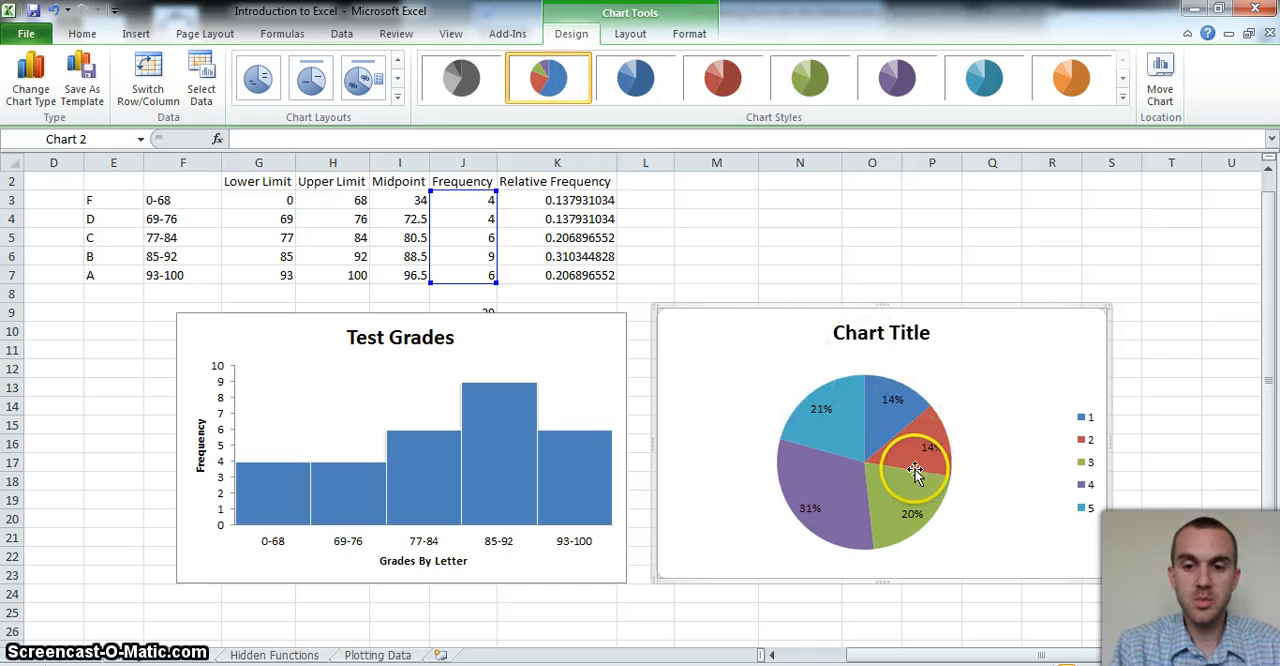
{"action": "left_click", "coordinate": [848, 331]}
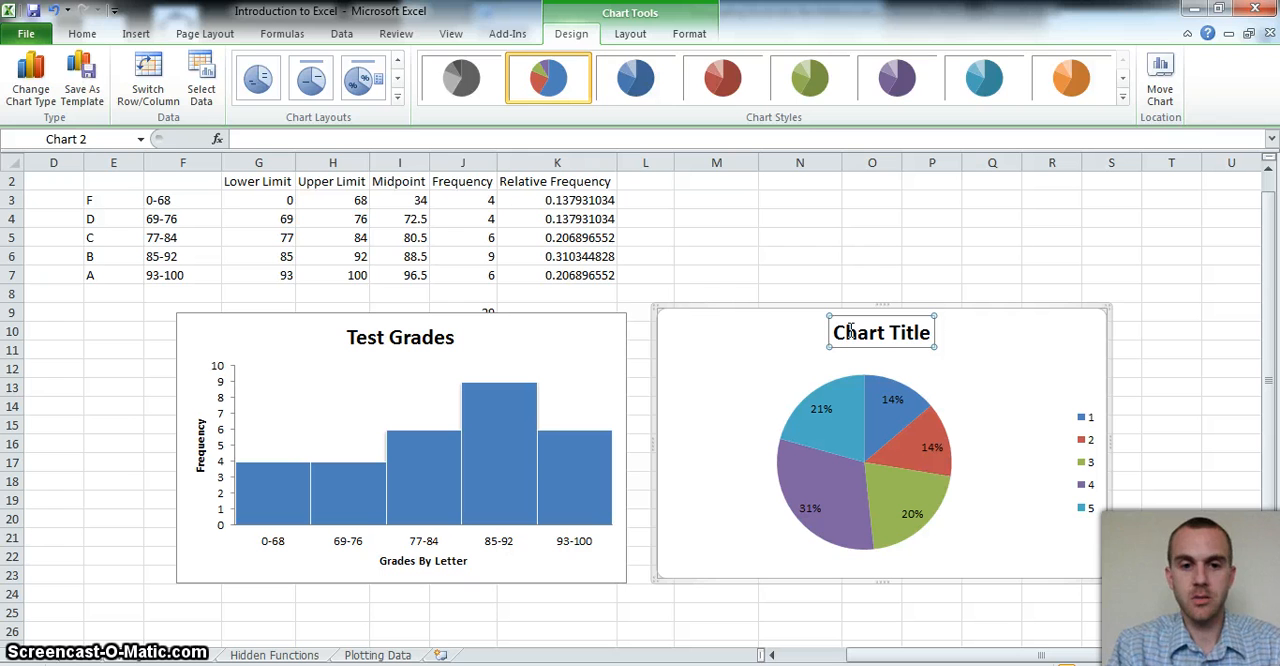
{"action": "type", "text": "Tes"}
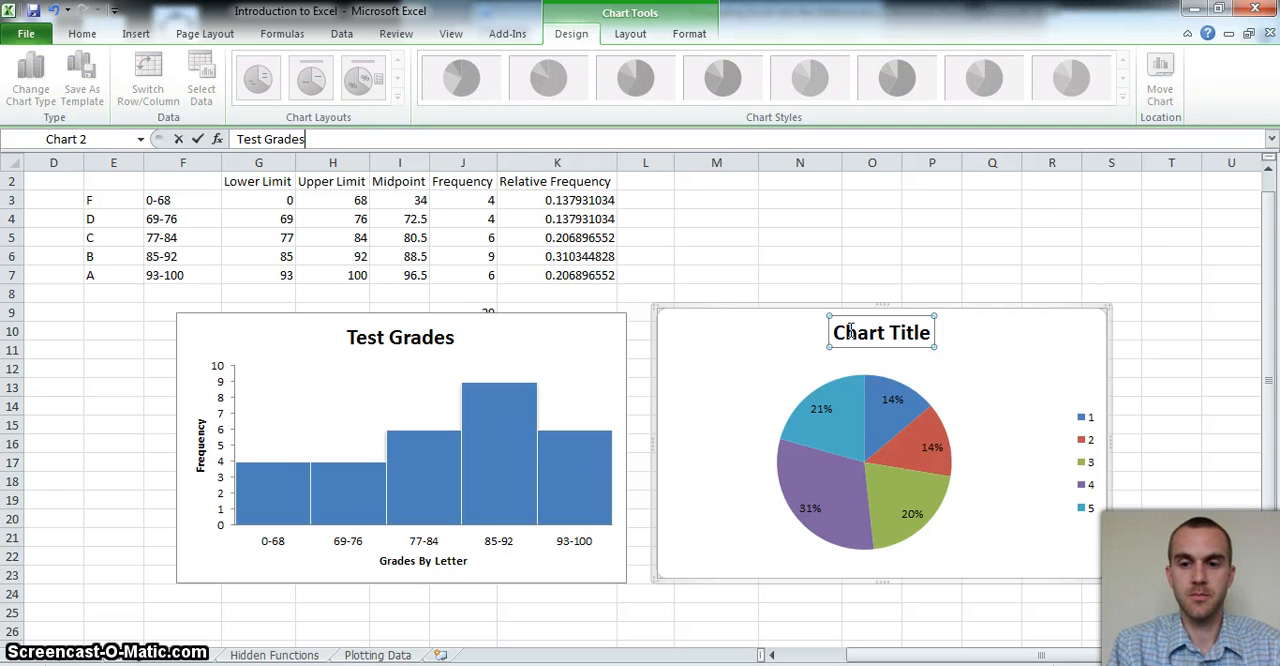
{"action": "type", "text": "t Grades"}
{"action": "key", "text": "Return"}
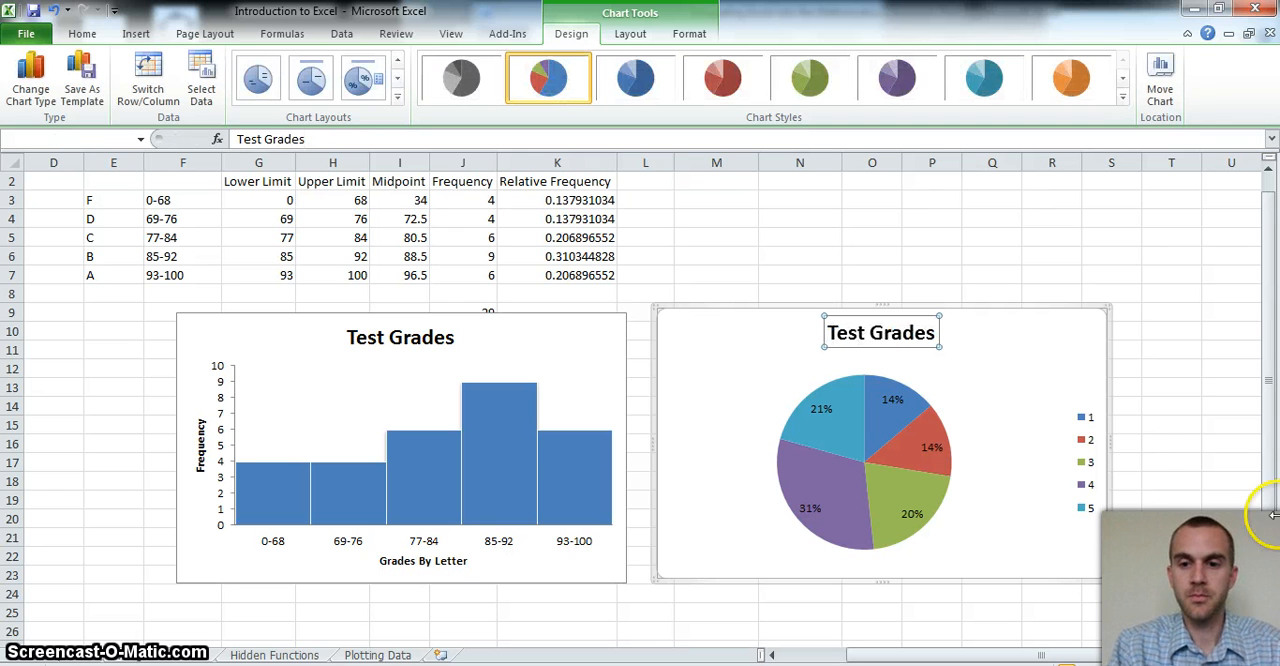
- Replace the pie chart's numbered legend labels with the letter grades in E3:E7 through the chart's data source
{"action": "left_click", "coordinate": [1091, 428]}
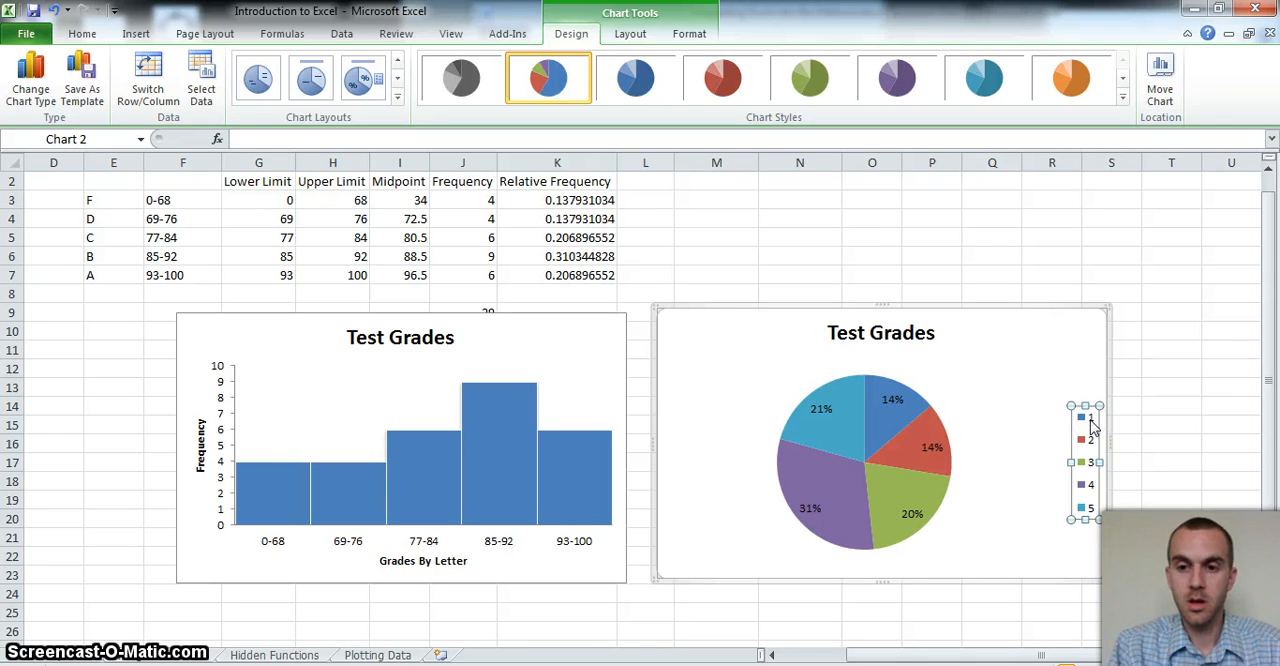
{"action": "right_click", "coordinate": [1091, 427]}
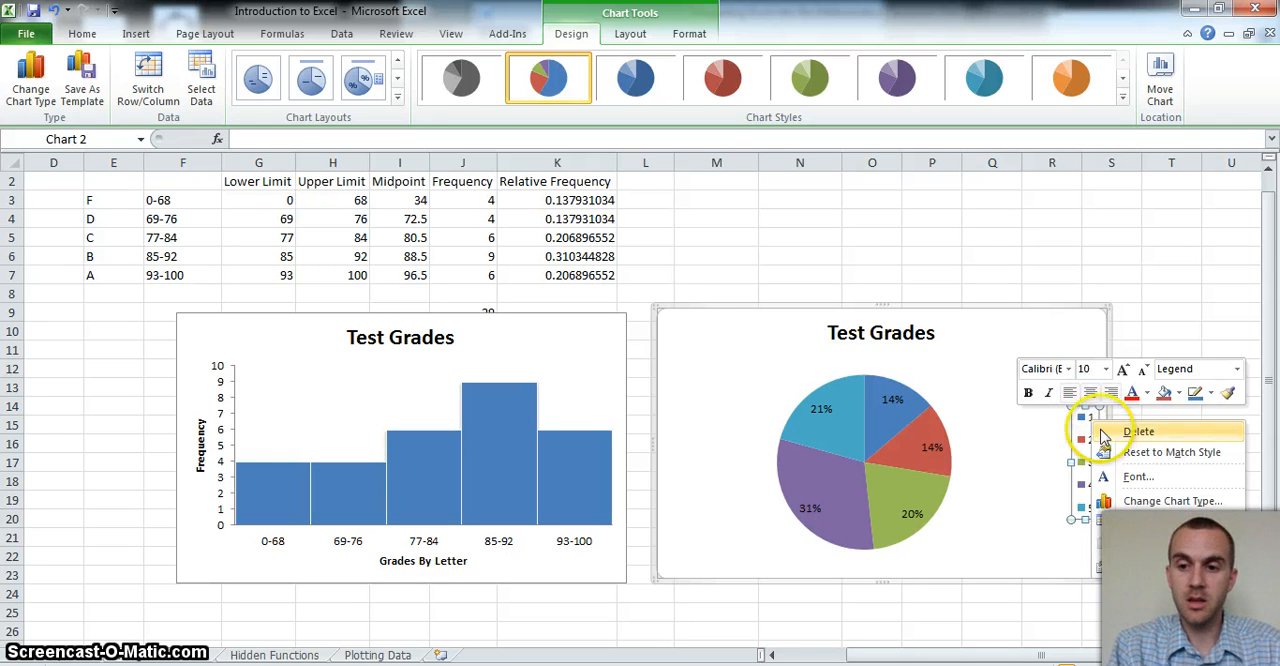
{"action": "left_click", "coordinate": [1129, 522]}
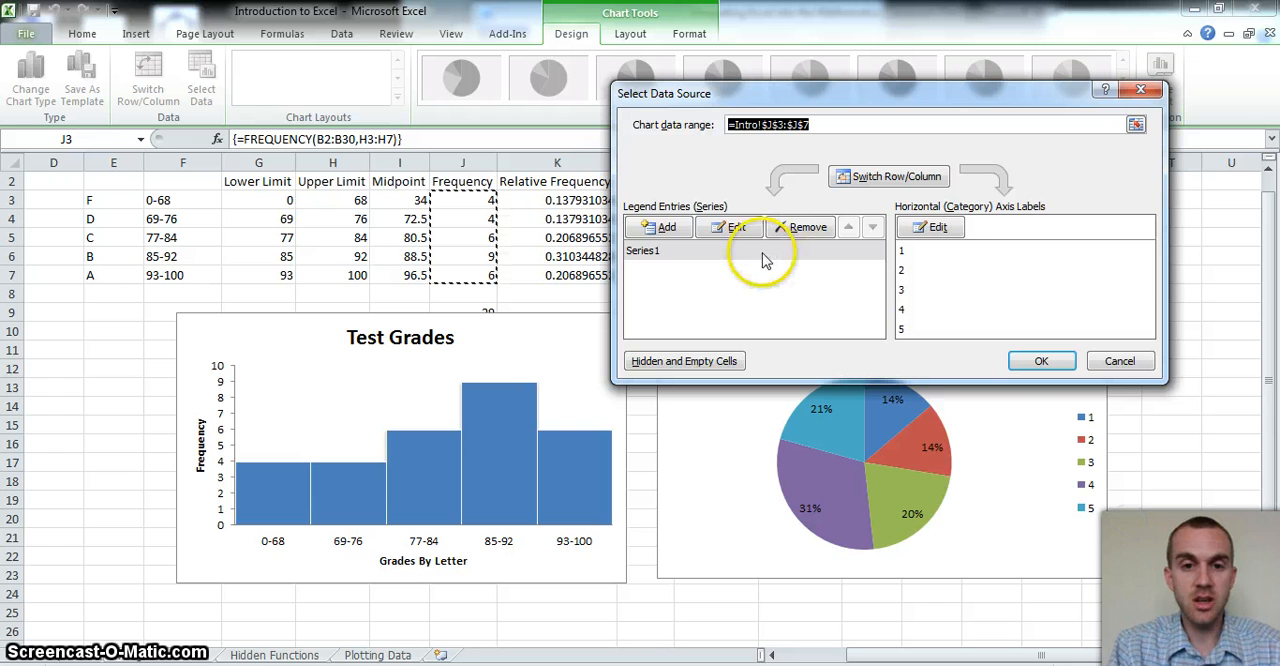
{"action": "left_click", "coordinate": [928, 228]}
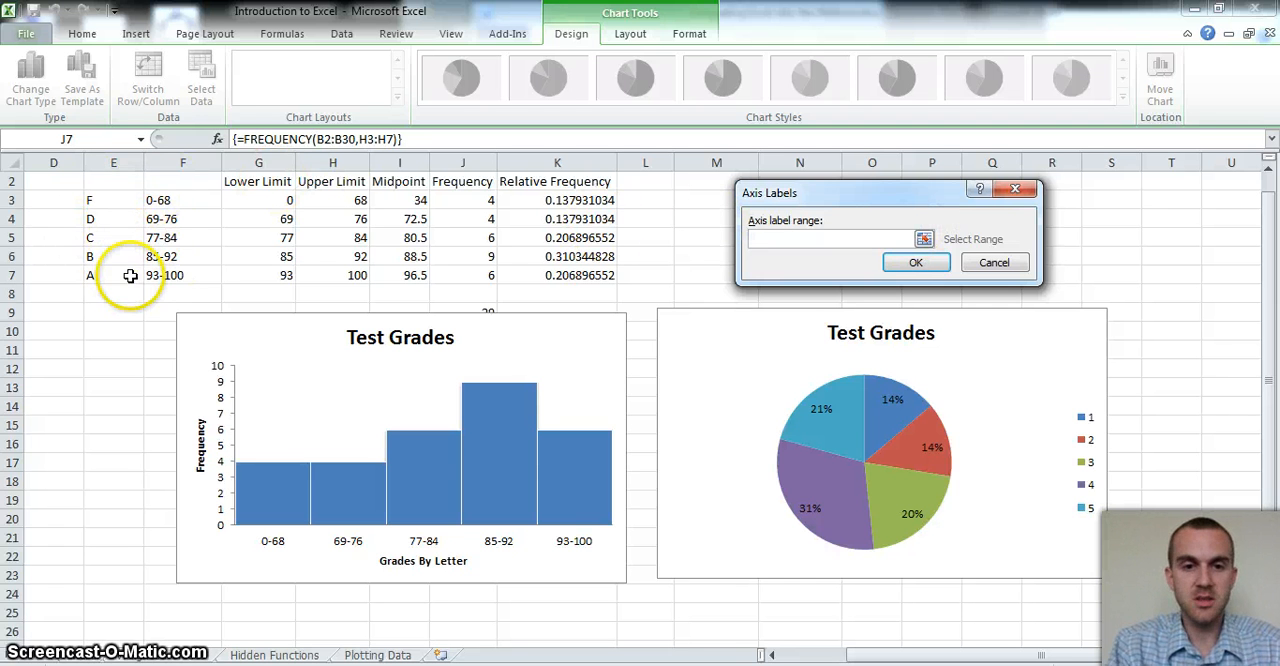
{"action": "left_click_drag", "start_coordinate": [105, 199], "coordinate": [94, 275]}
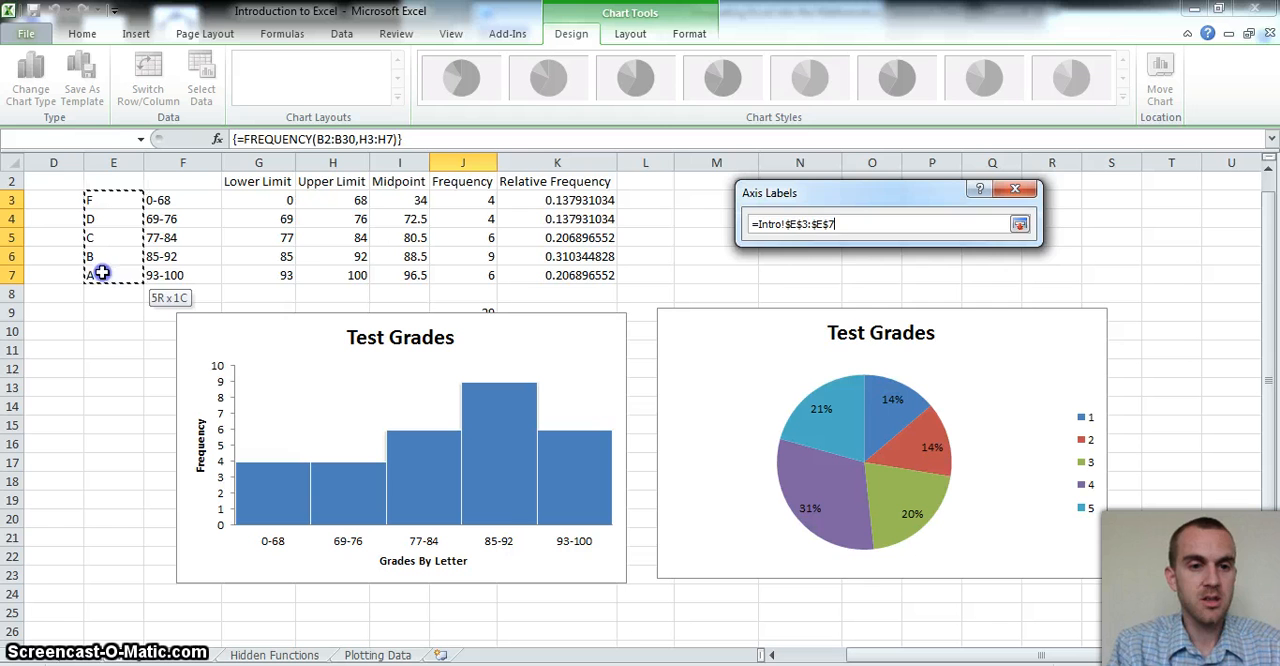
{"action": "left_click", "coordinate": [924, 268]}
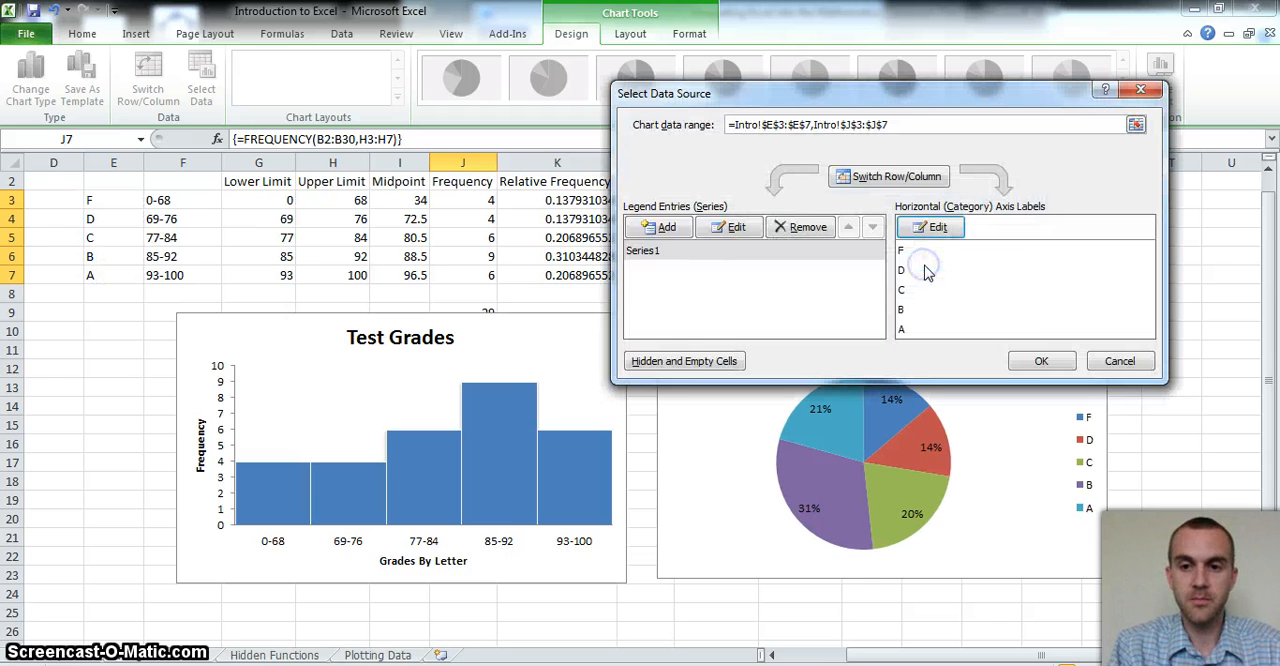
{"action": "left_click", "coordinate": [1038, 361]}
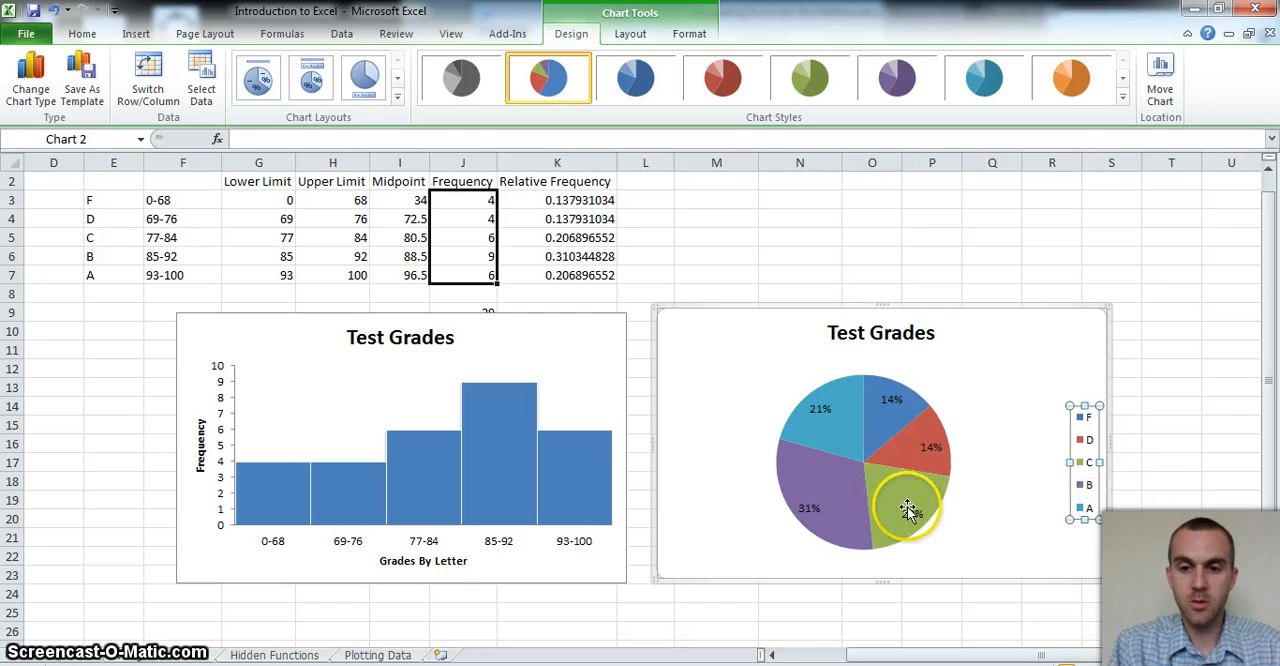
{"action": "mouse_move", "coordinate": [903, 498]}
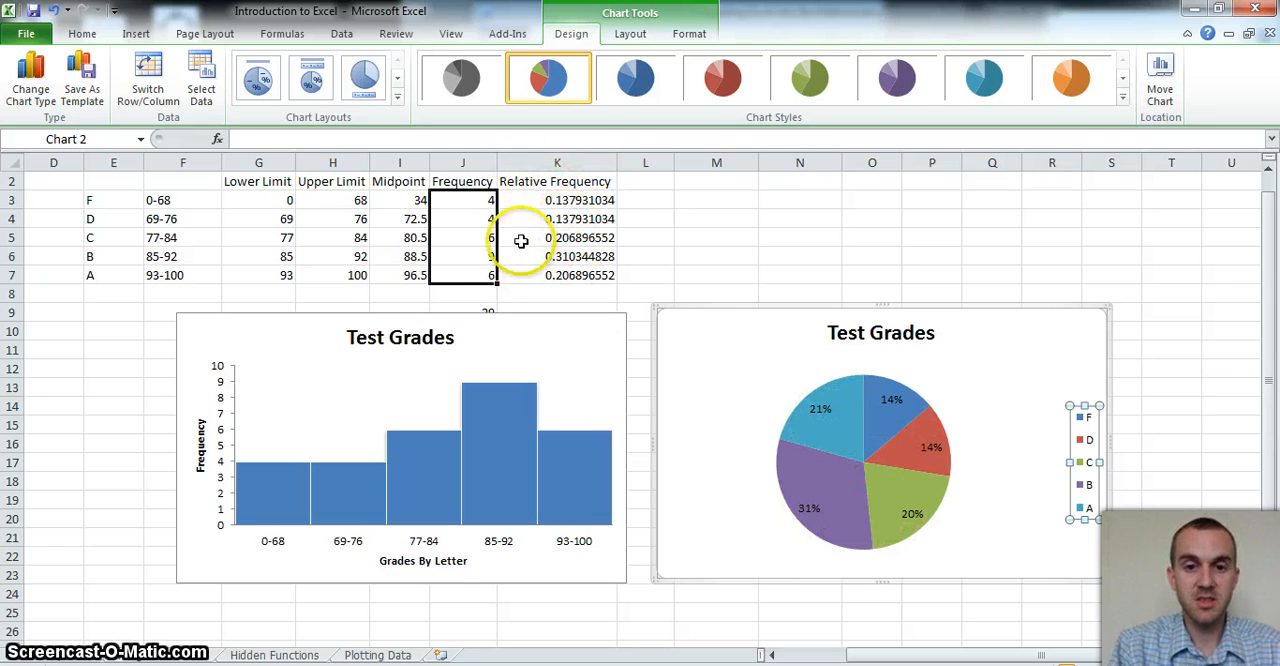
{"action": "mouse_move", "coordinate": [842, 430]}
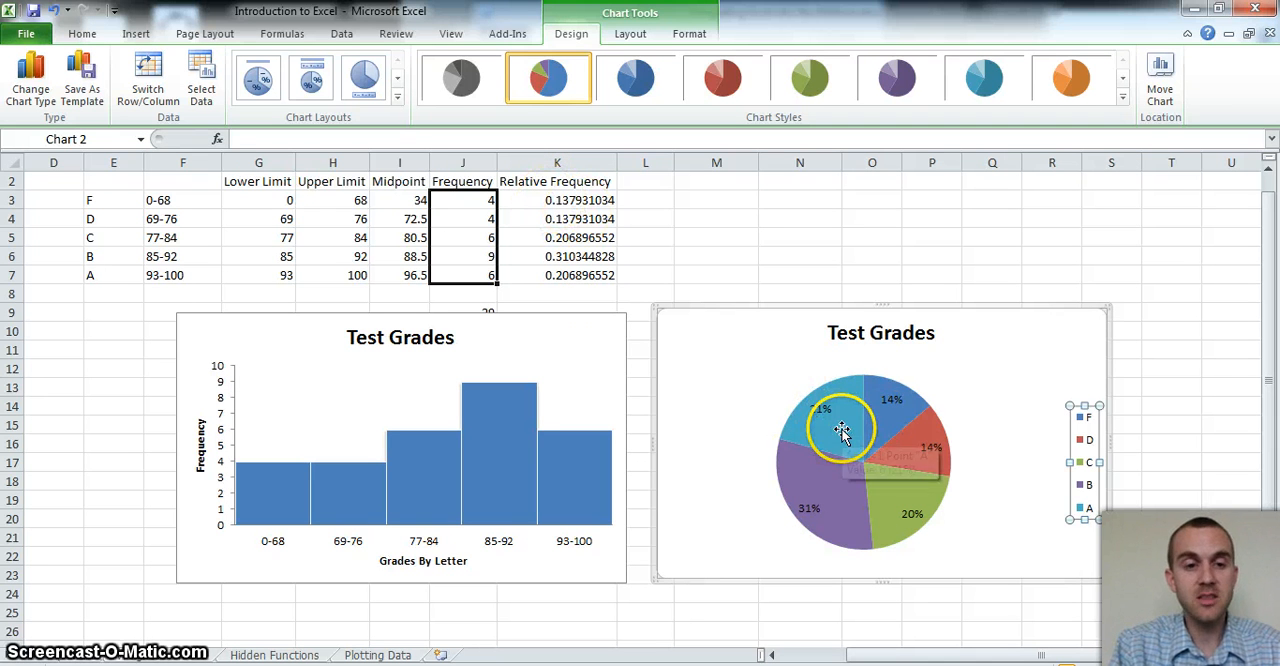